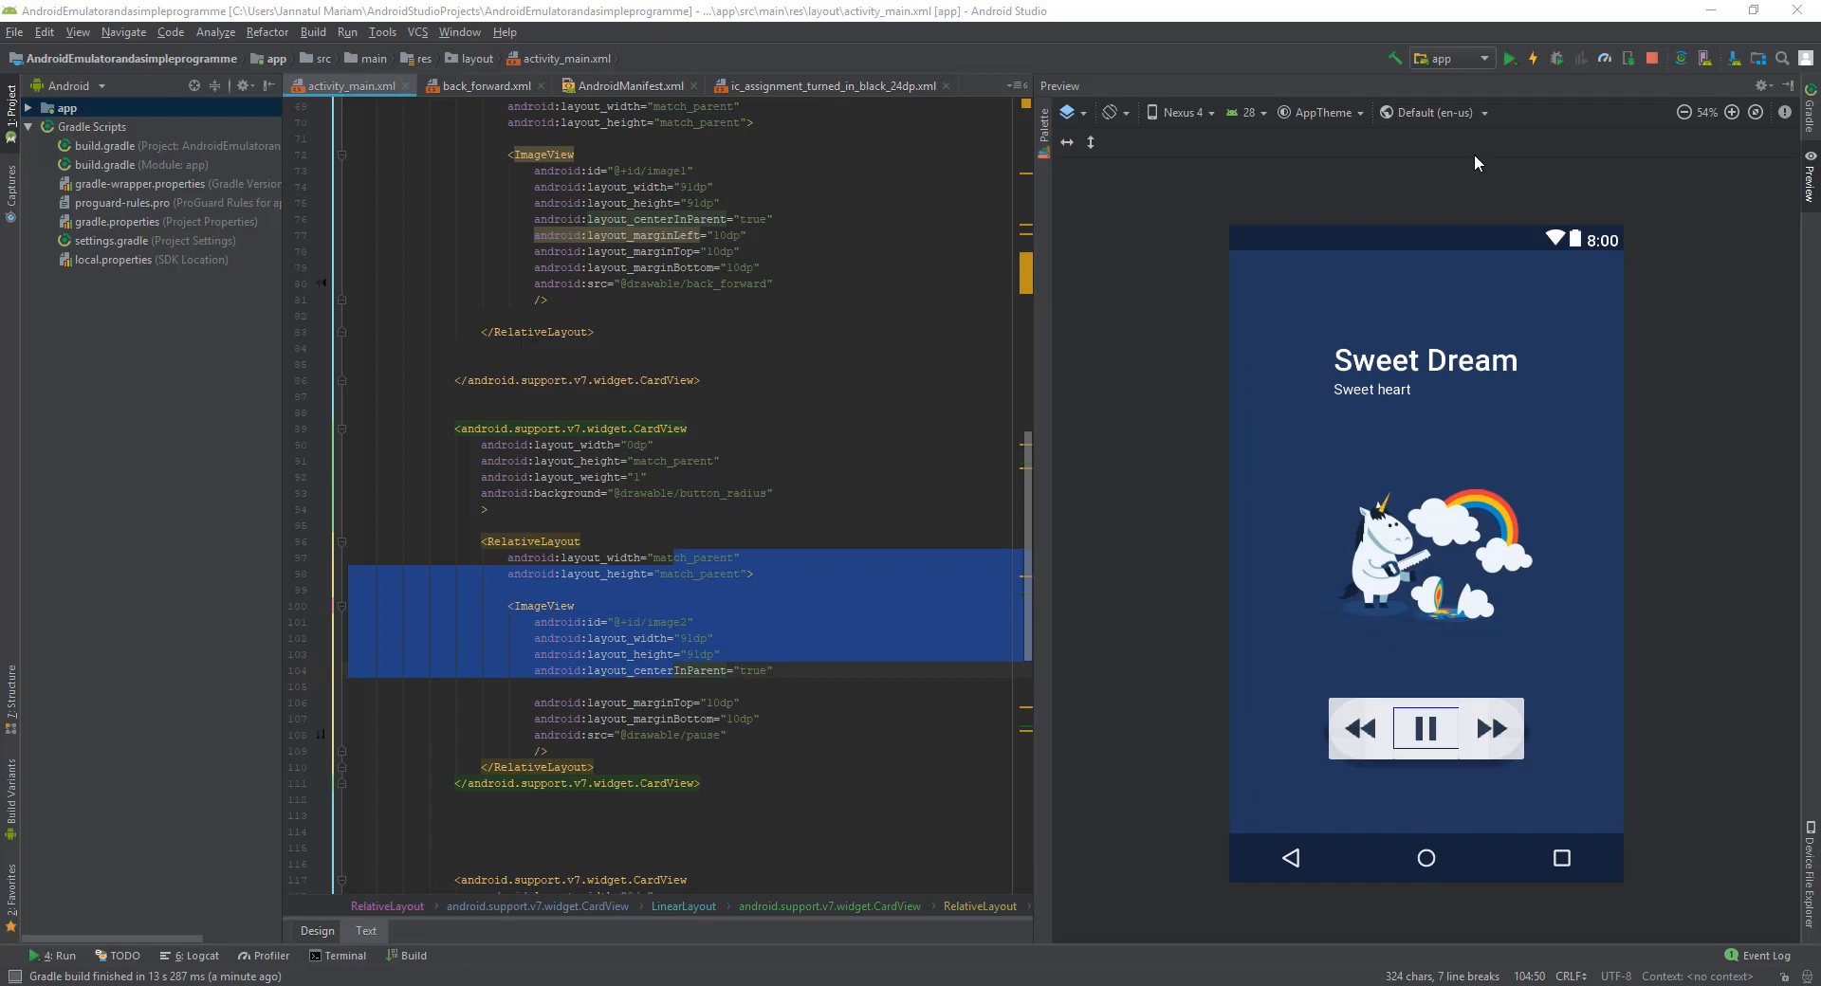
# Step: Run the app and start a new virtual device based on the Pixel XL phone definition
pyautogui.click(1512, 62)
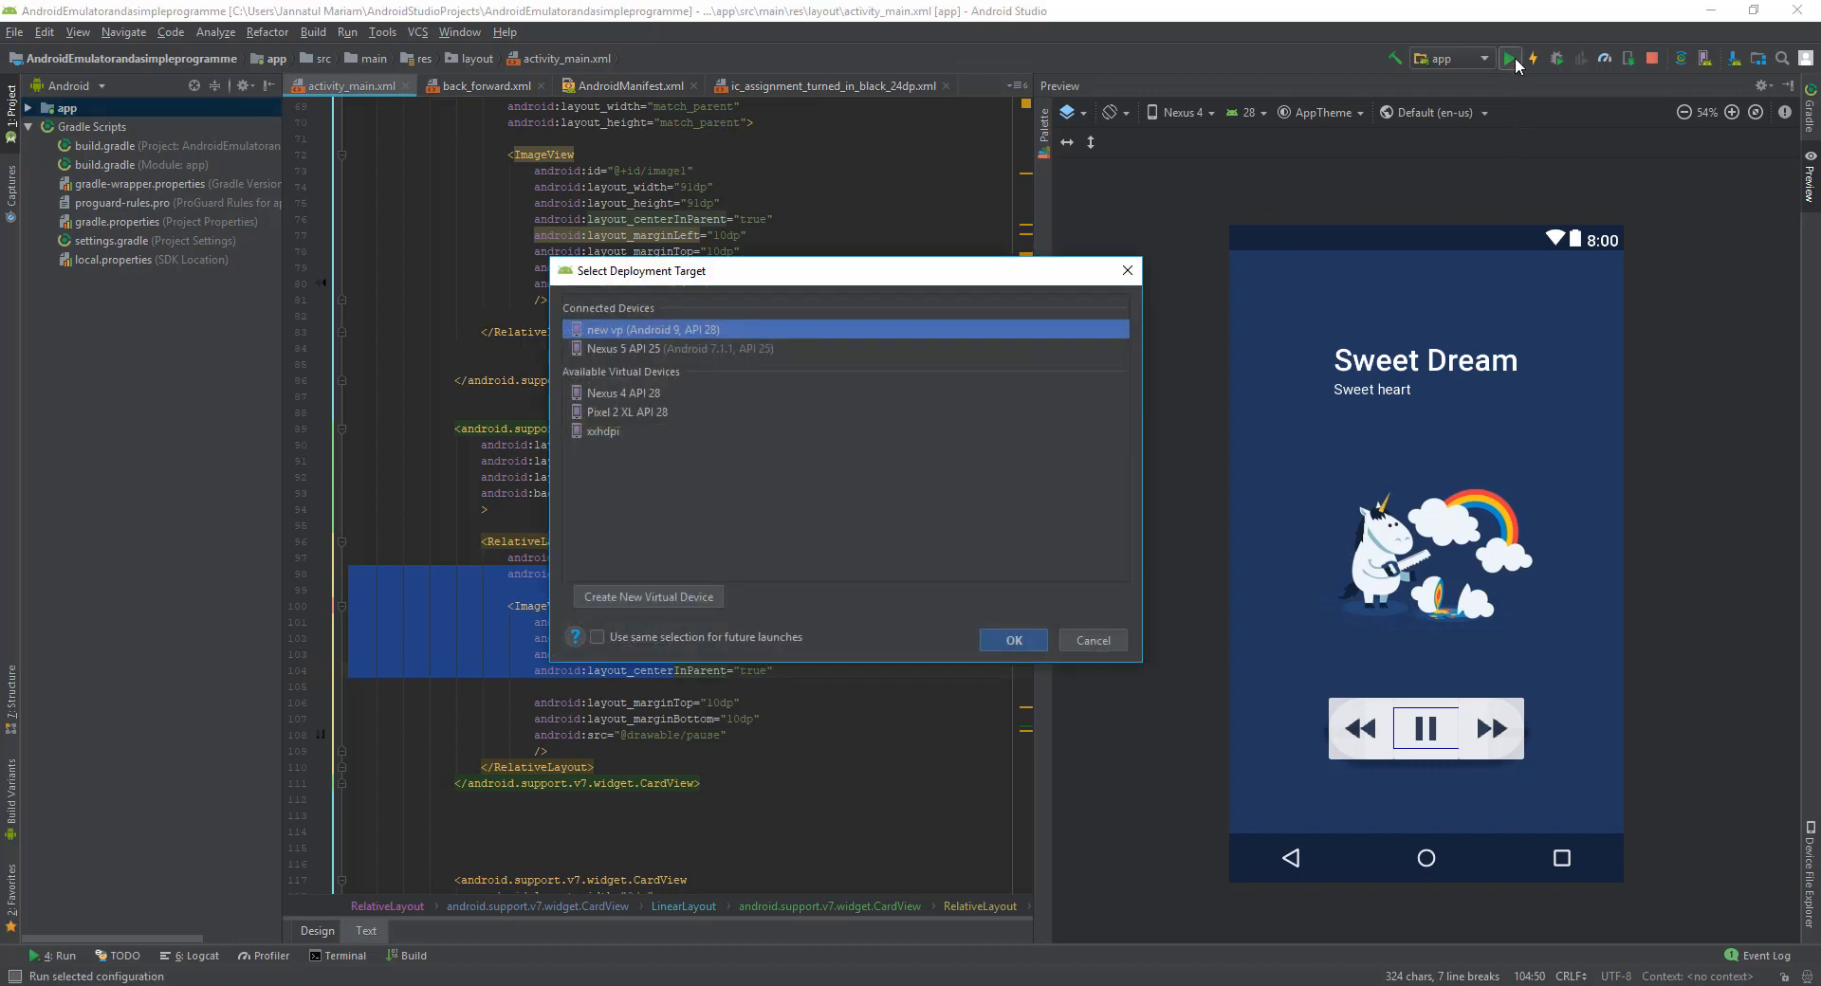
pyautogui.click(652, 596)
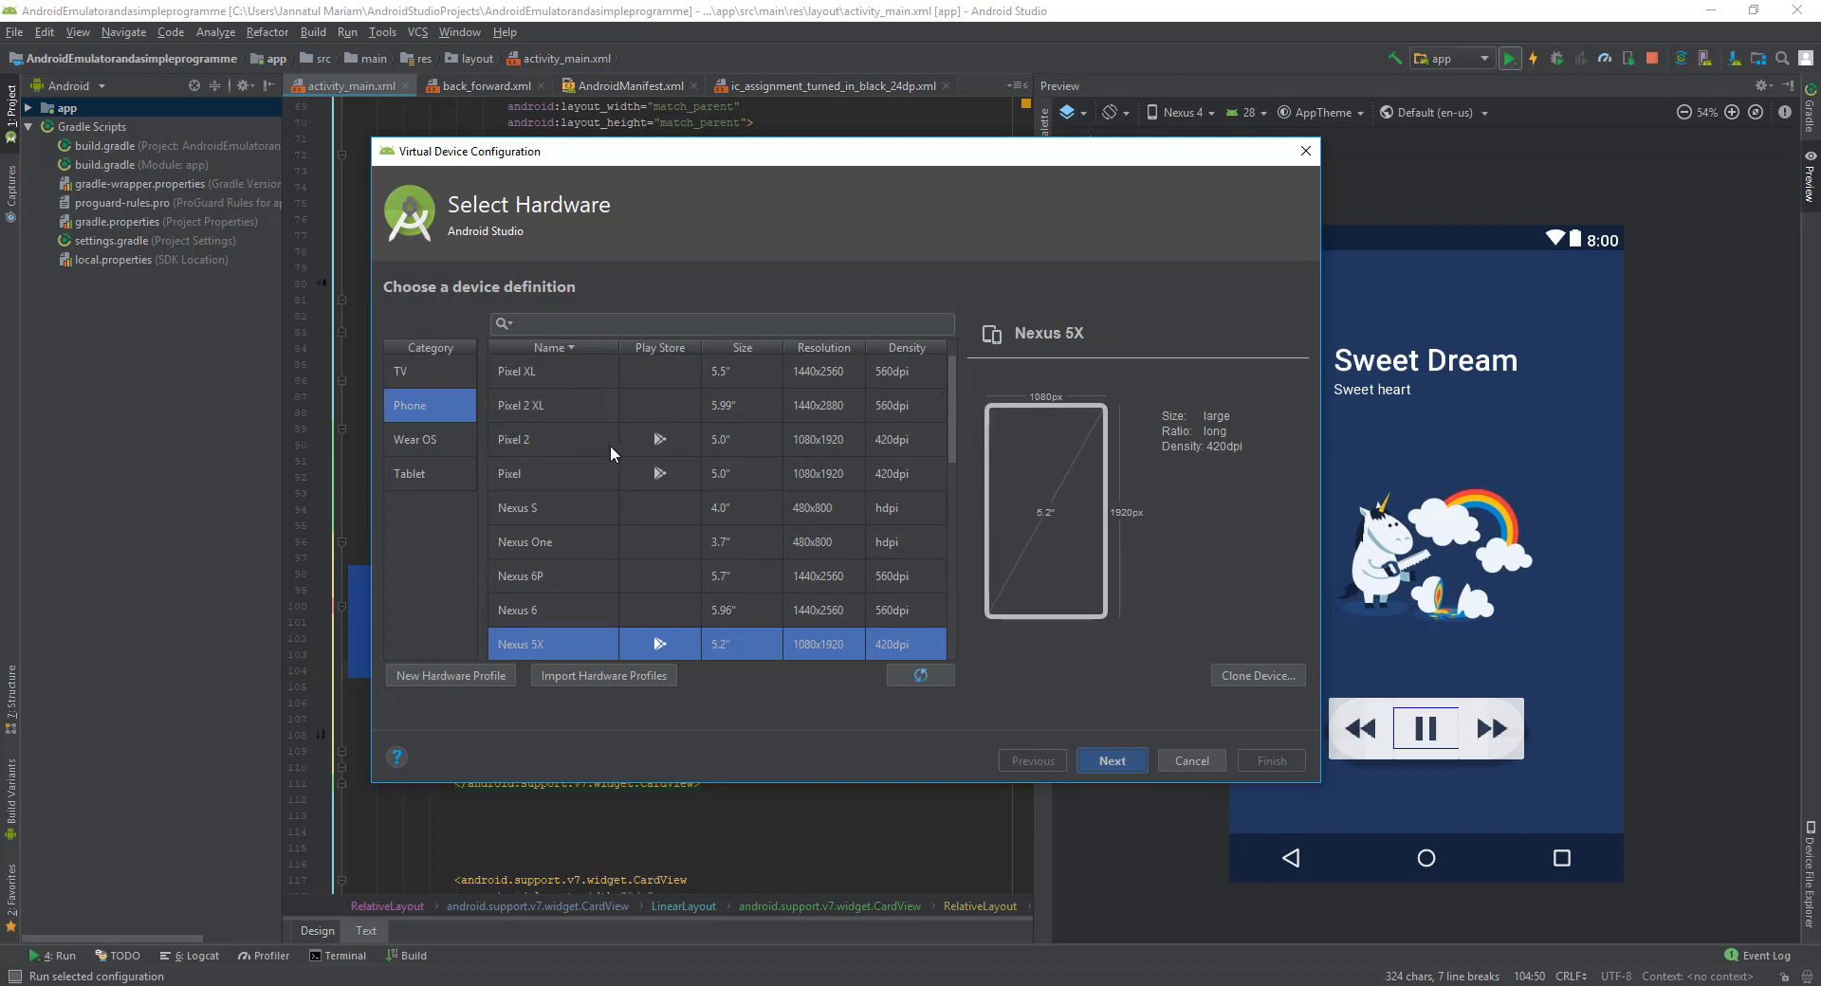
pyautogui.click(717, 374)
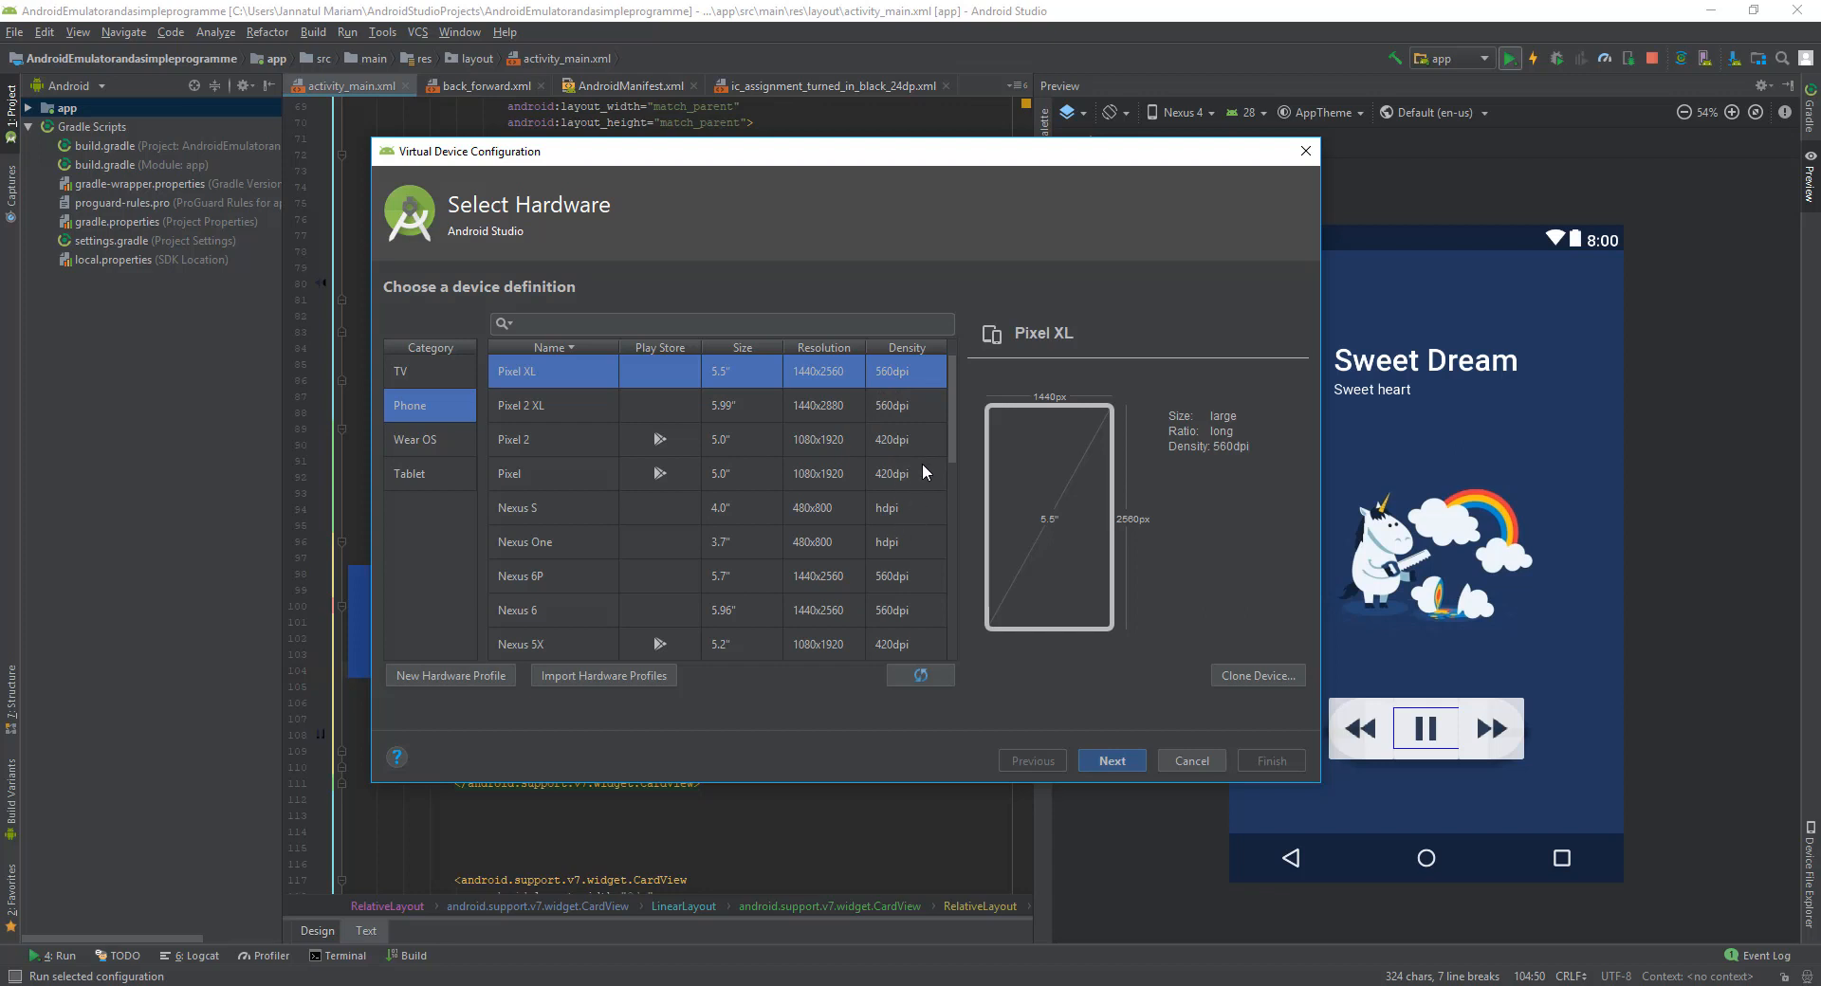
# Step: Look through the other phone definitions, preview the Nexus 5, and reselect the Pixel XL
pyautogui.scroll(-2, 953, 434)
pyautogui.scroll(2, 954, 461)
pyautogui.moveTo(956, 449); pyautogui.dragTo(958, 498)
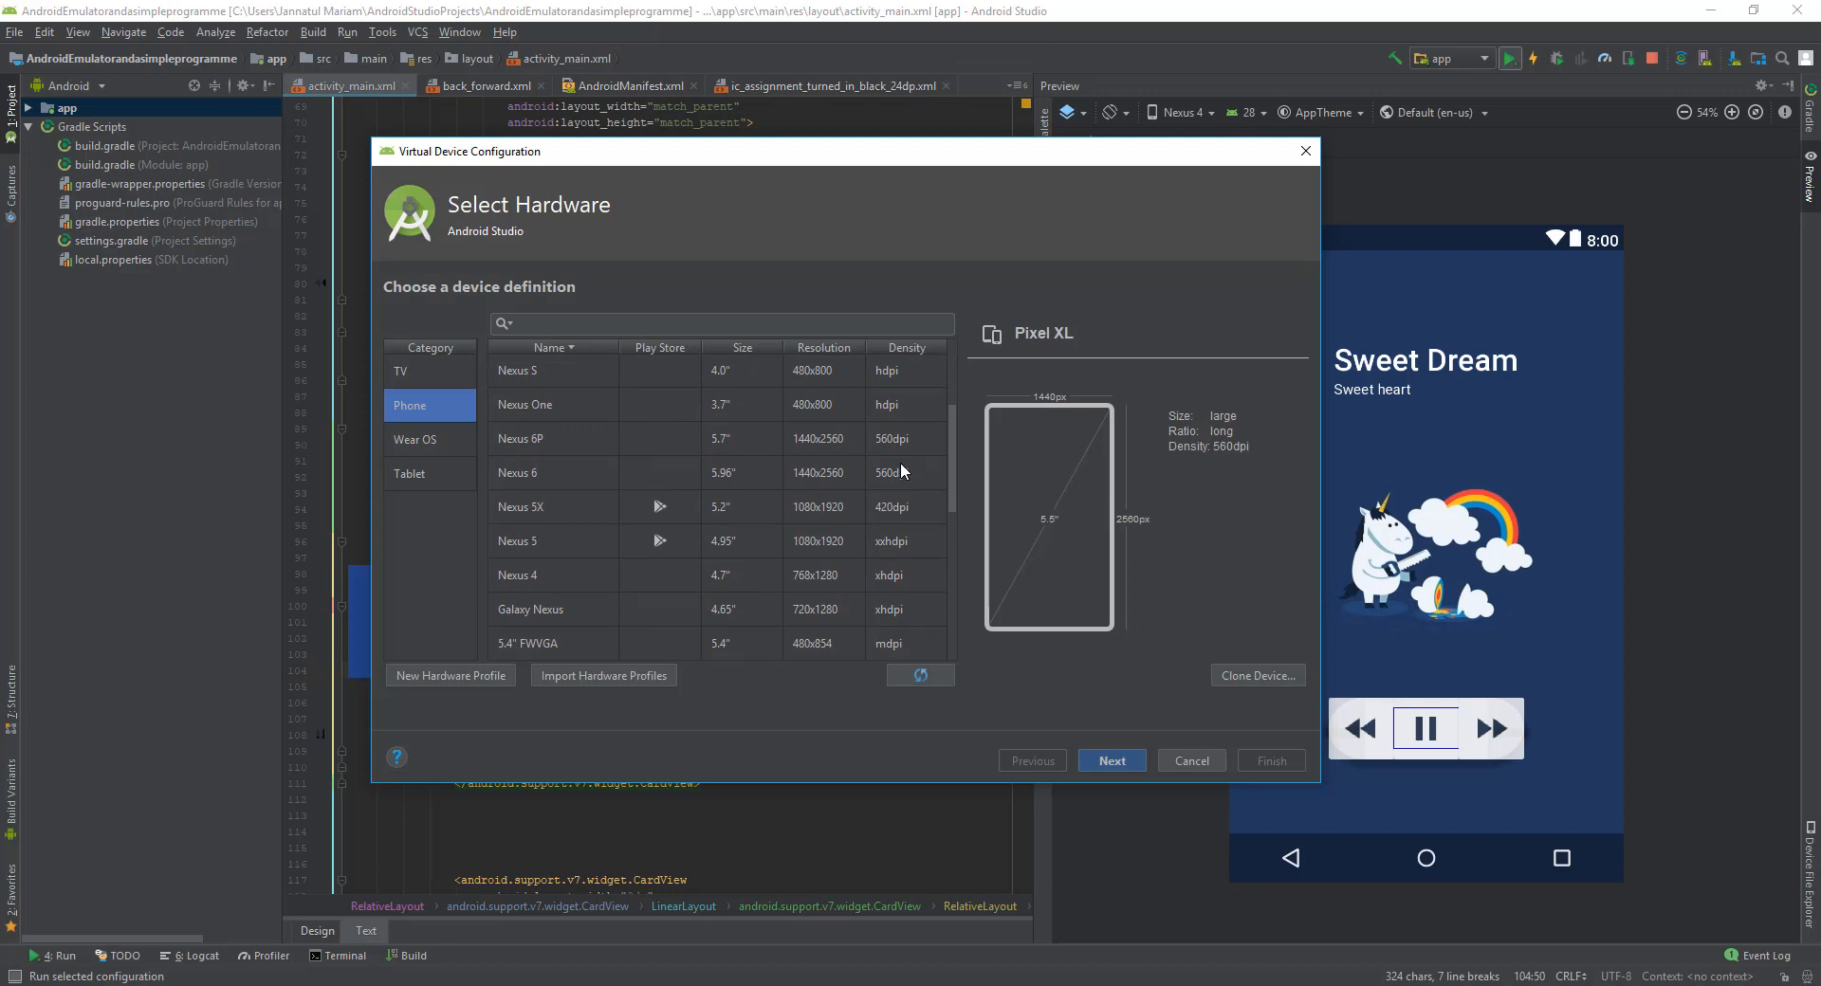
pyautogui.click(890, 547)
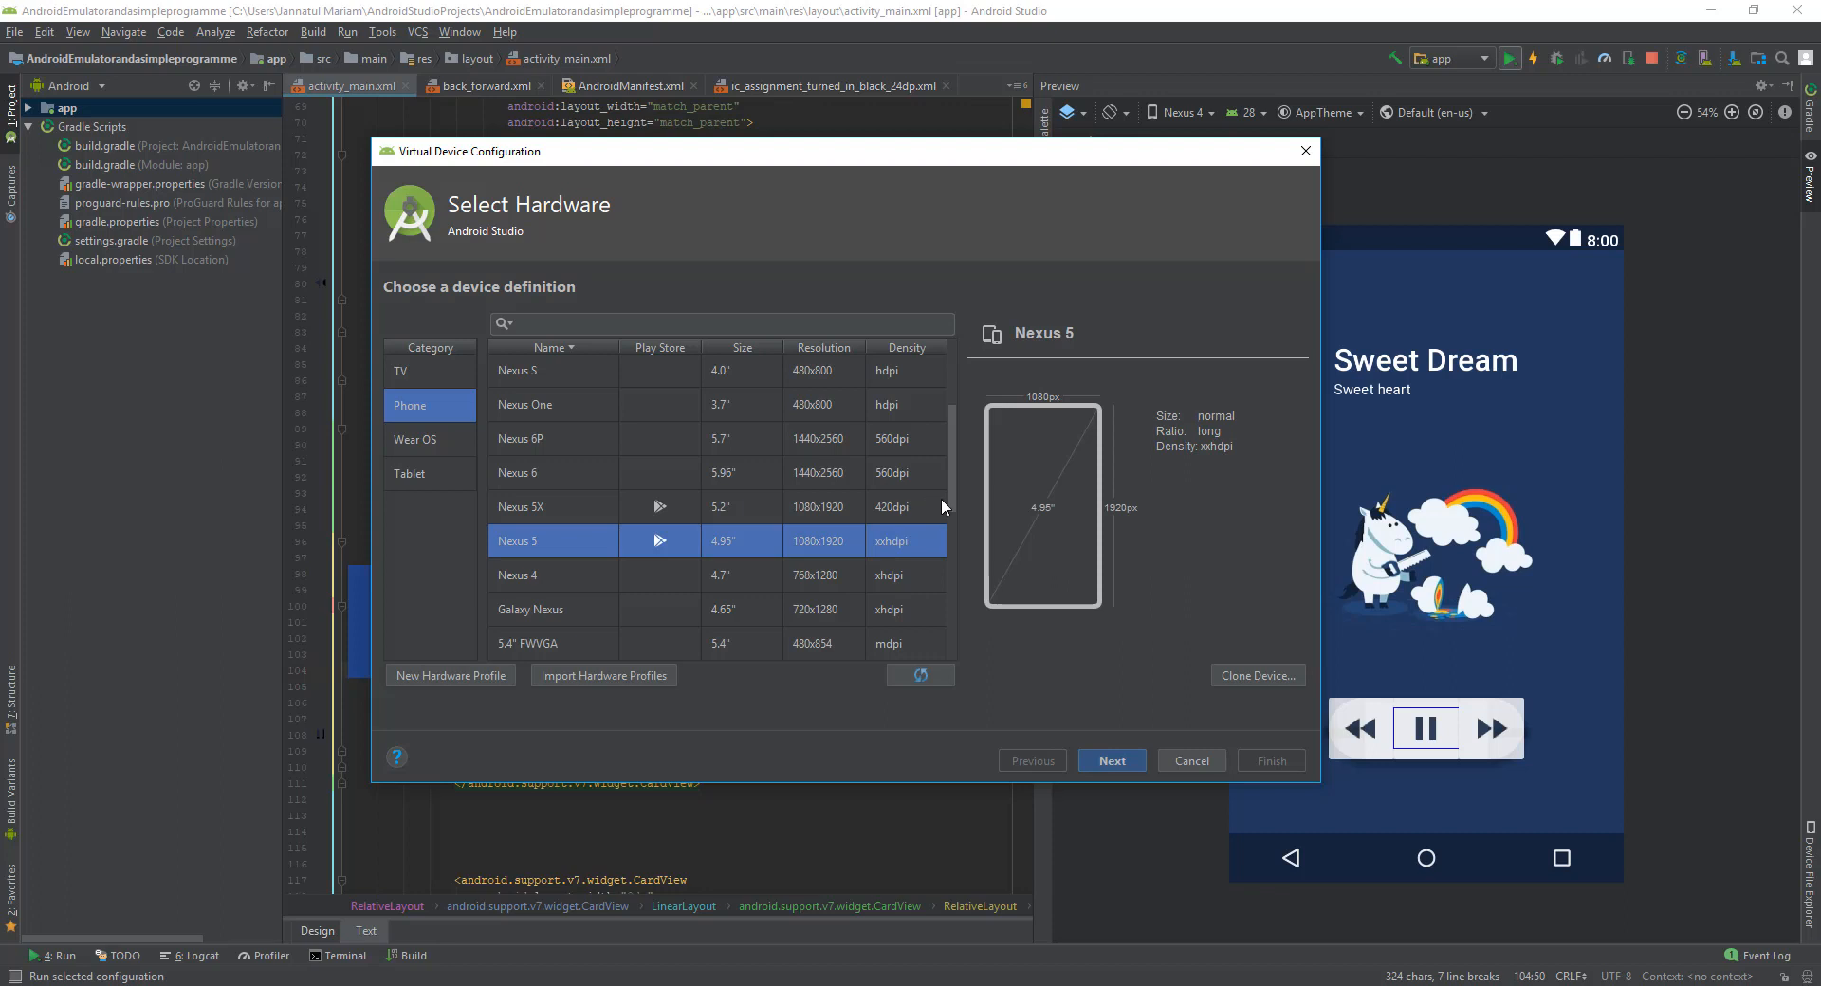
pyautogui.moveTo(950, 495); pyautogui.dragTo(935, 419)
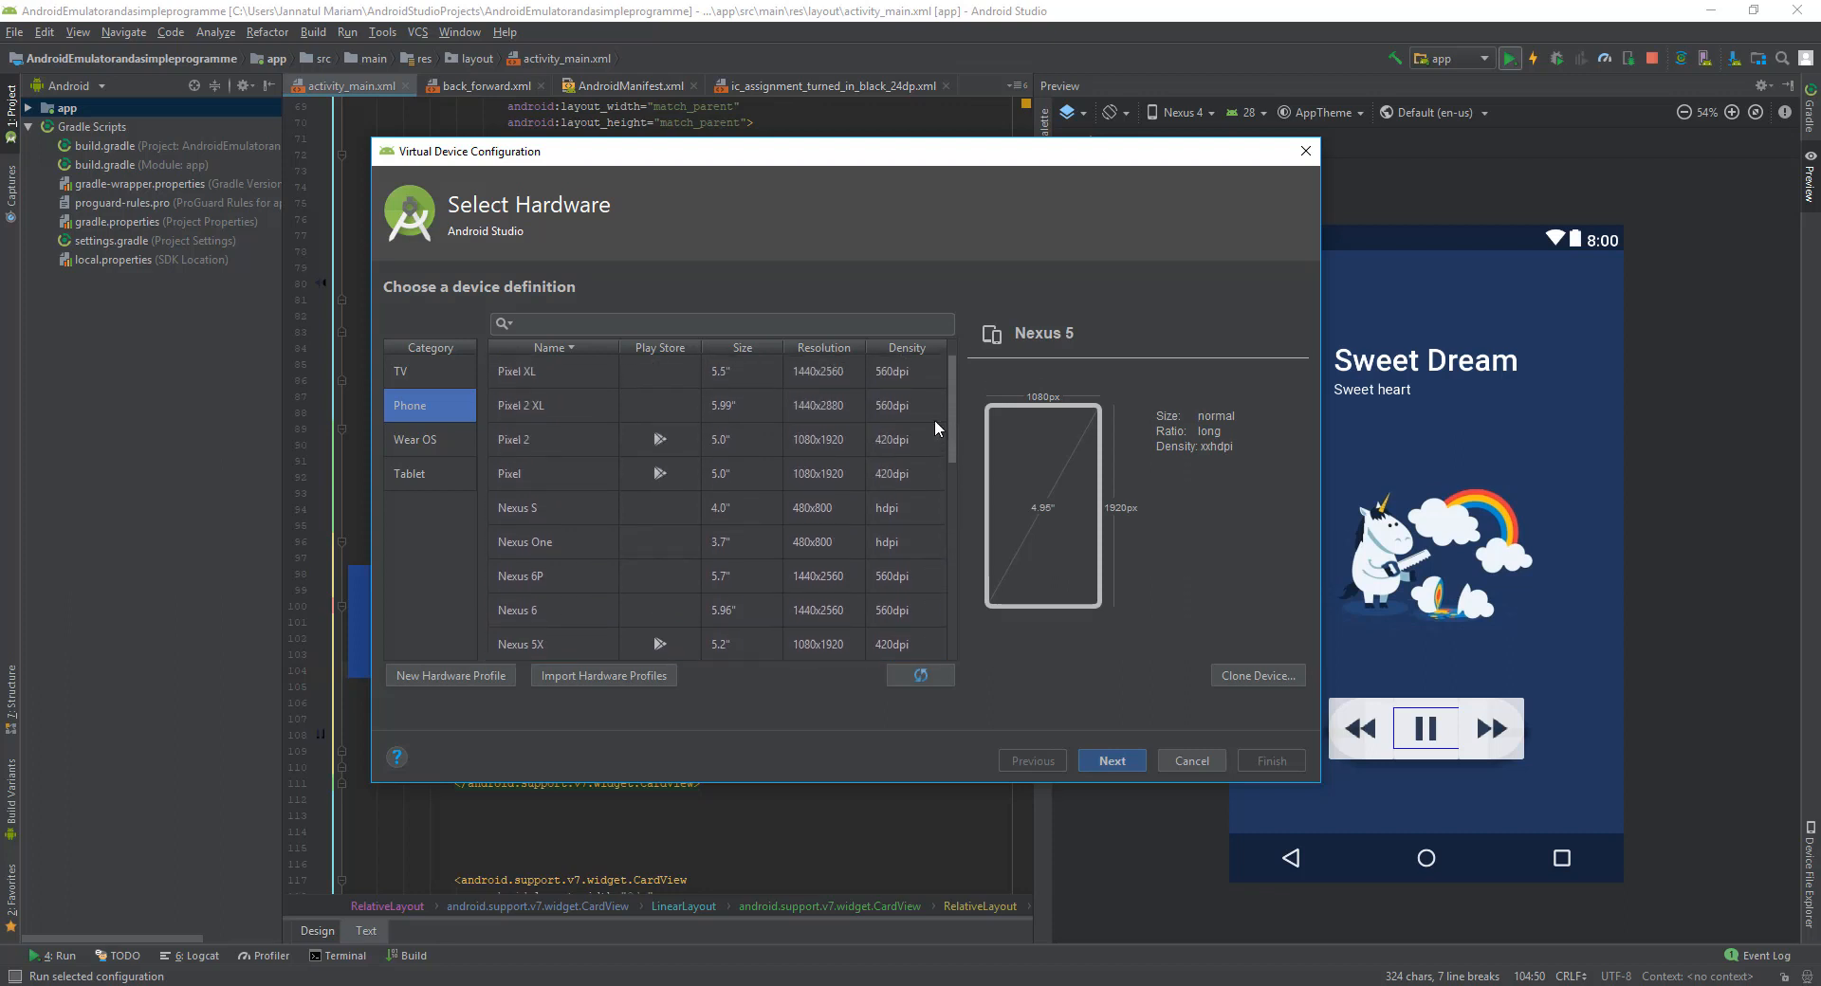
pyautogui.click(852, 376)
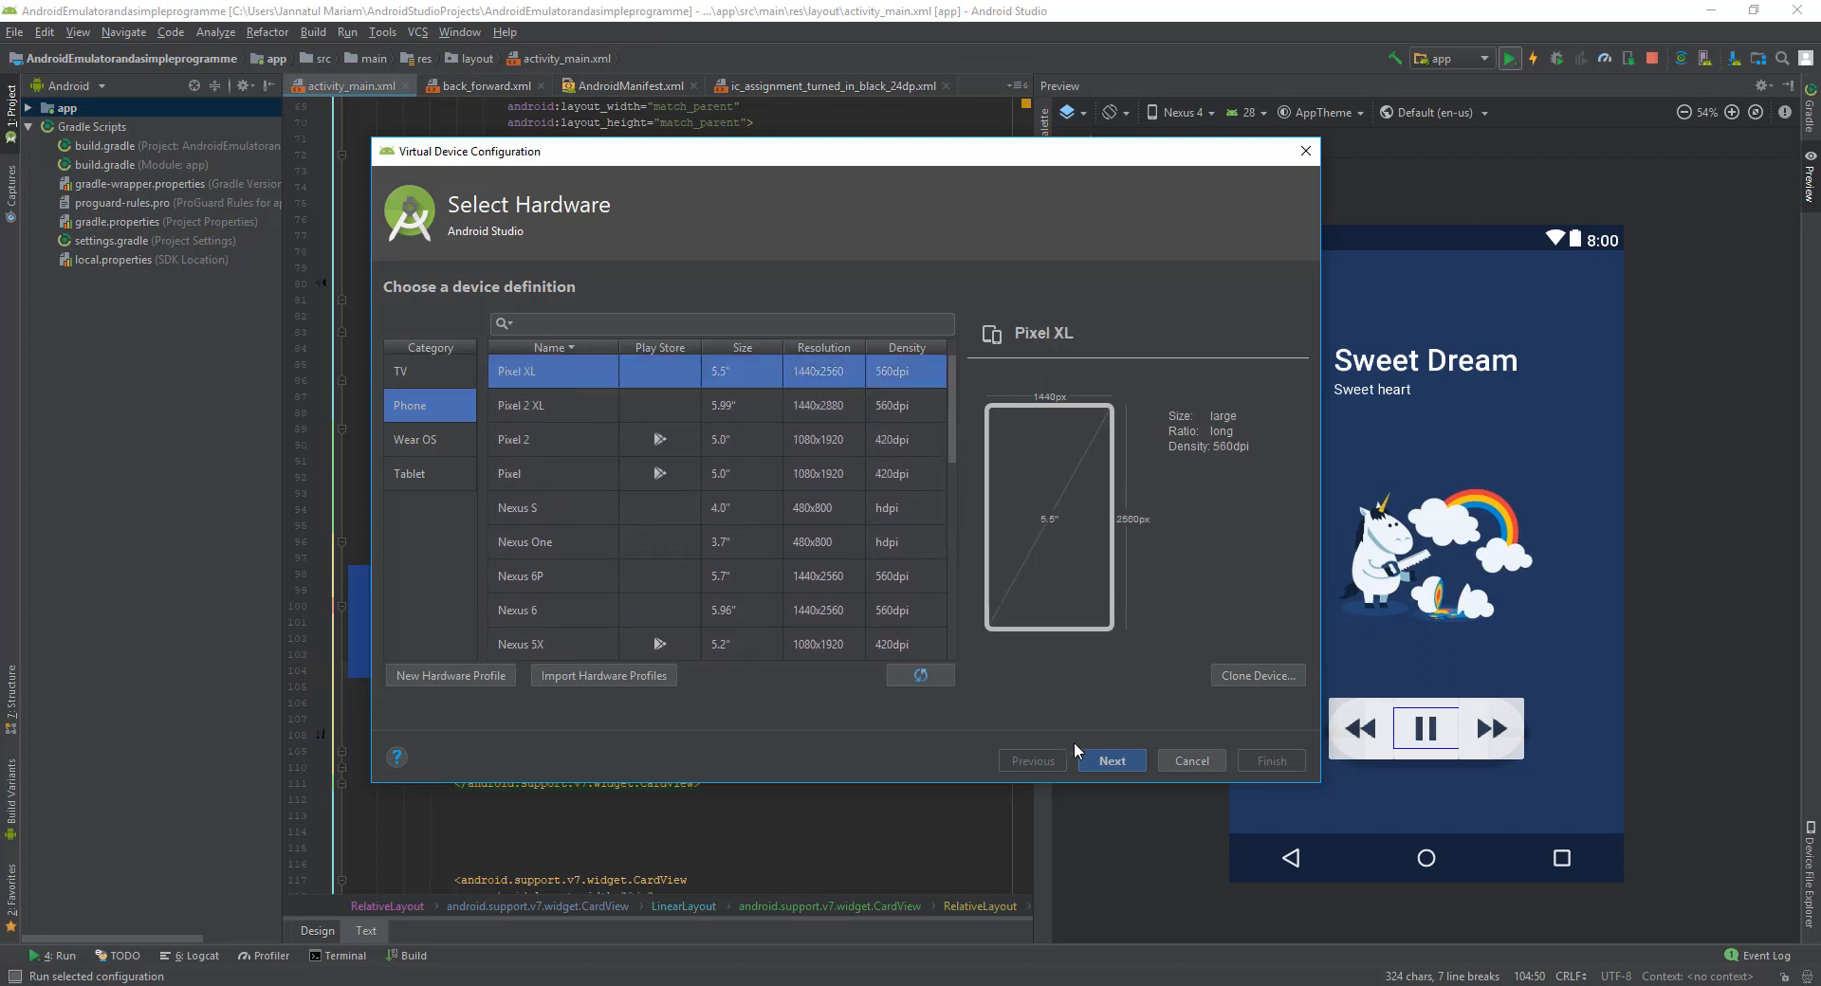
# Step: Examine the hardware definitions offered for TV, Wear OS and tablet devices
pyautogui.click(456, 374)
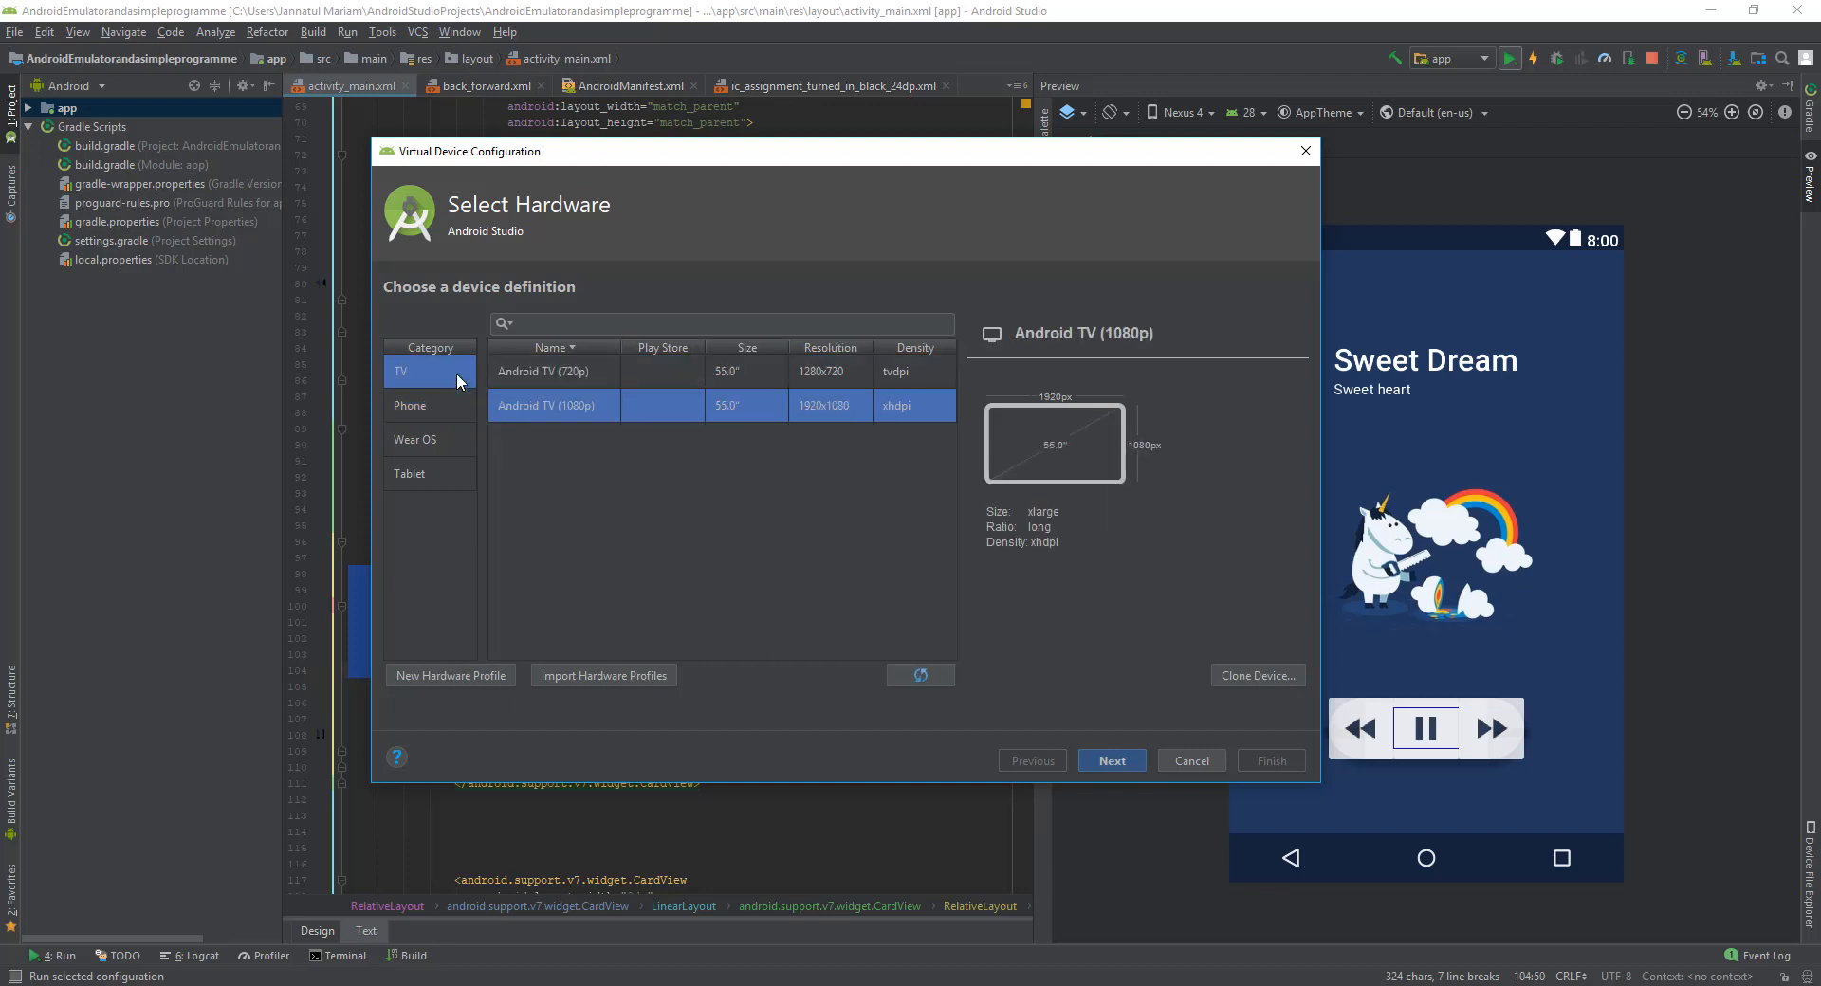
pyautogui.click(508, 372)
pyautogui.click(517, 402)
pyautogui.click(522, 370)
pyautogui.click(528, 405)
pyautogui.click(429, 440)
pyautogui.click(548, 407)
pyautogui.click(548, 440)
pyautogui.click(548, 408)
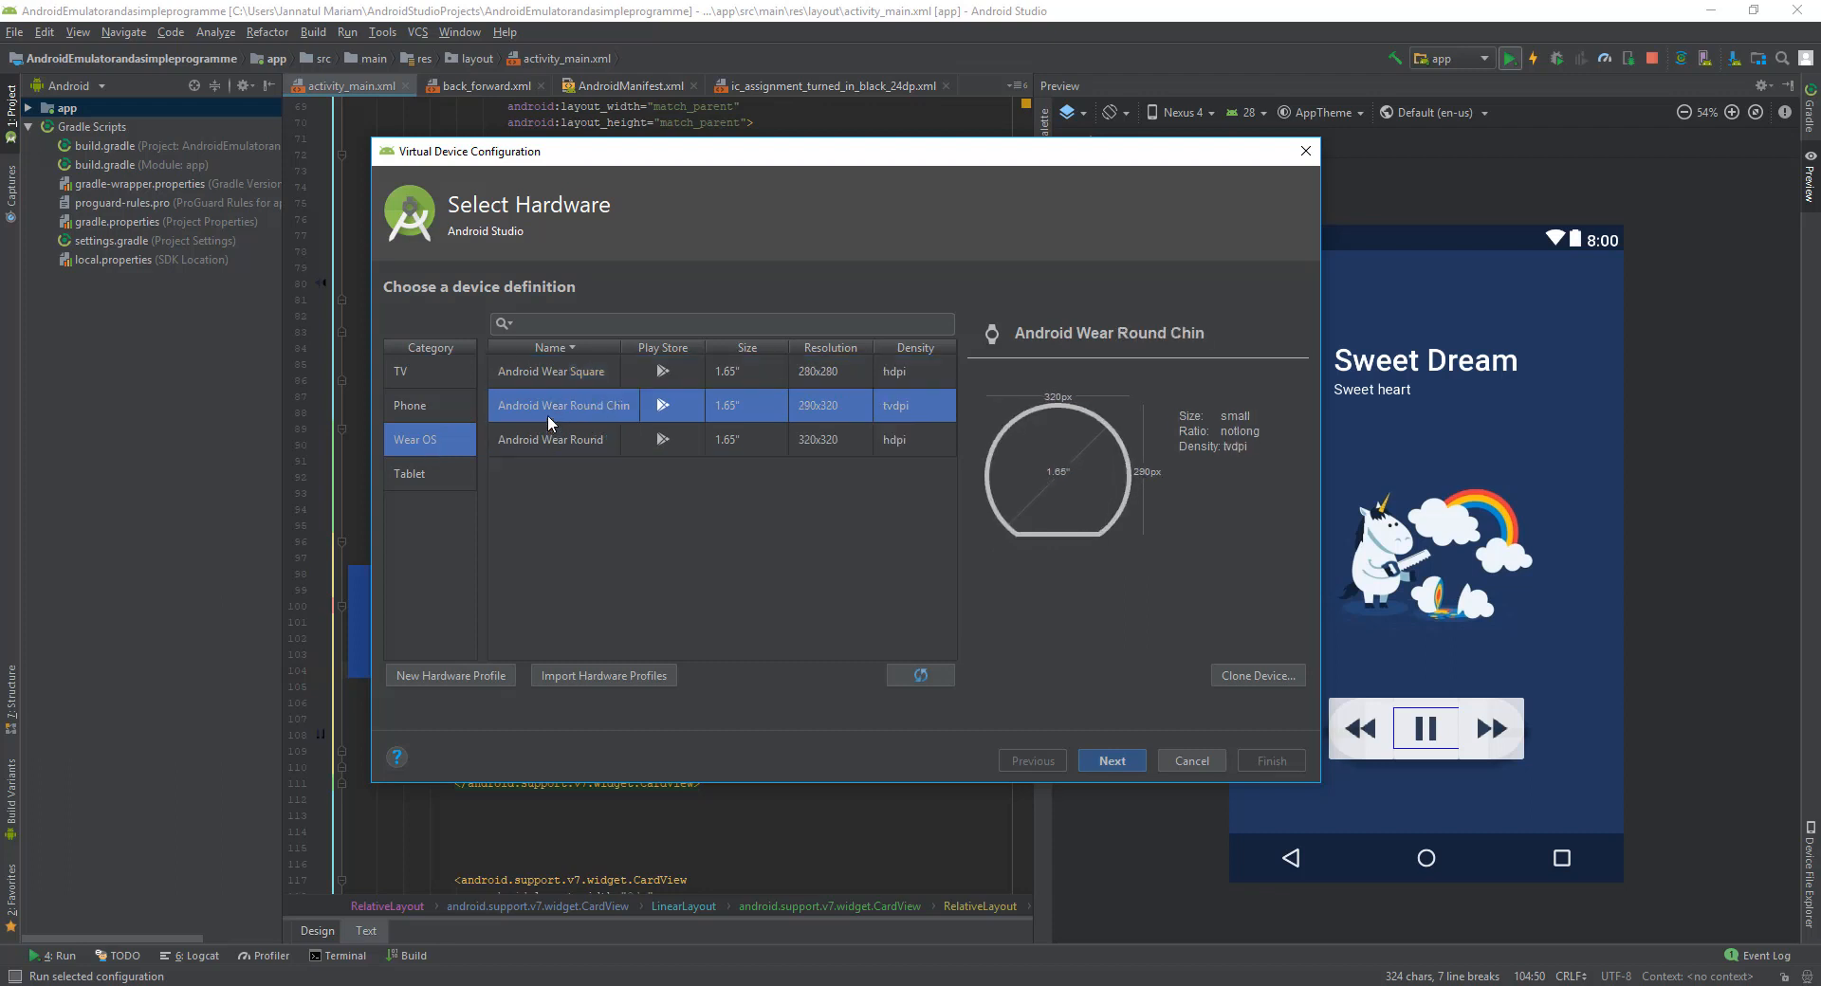
pyautogui.click(548, 380)
pyautogui.click(442, 474)
pyautogui.click(594, 479)
pyautogui.click(594, 504)
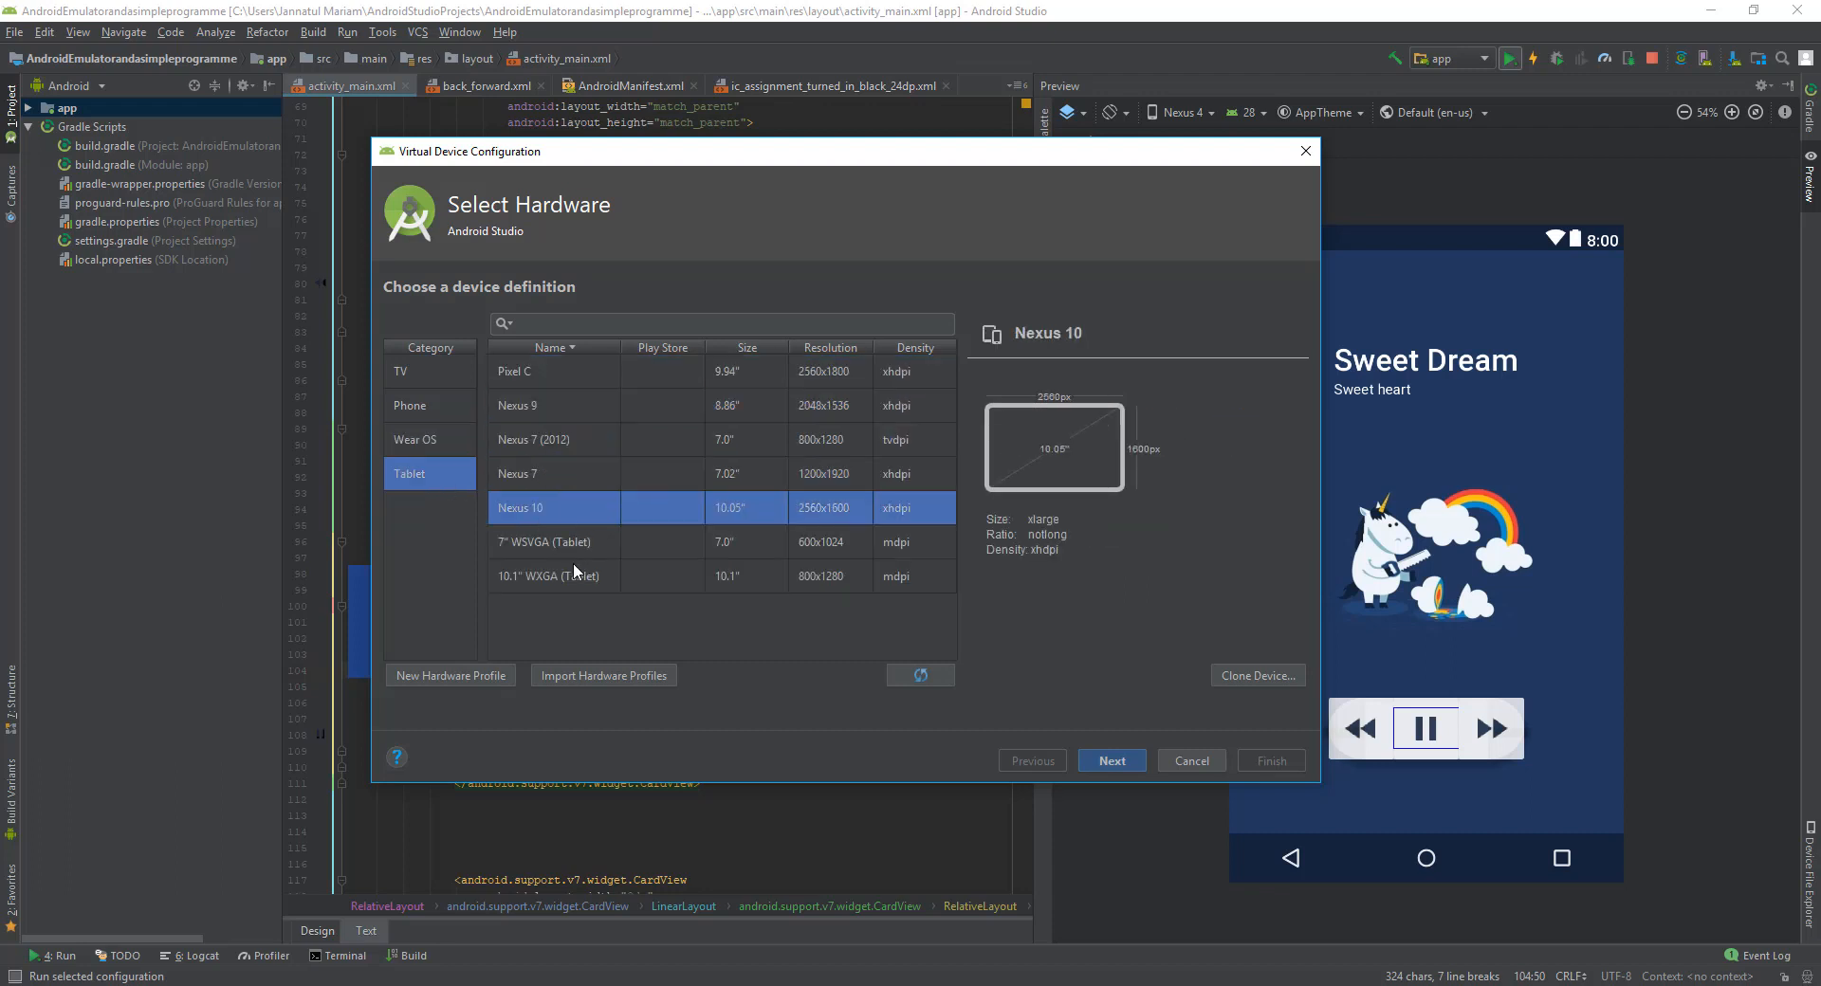
pyautogui.click(573, 569)
pyautogui.click(442, 373)
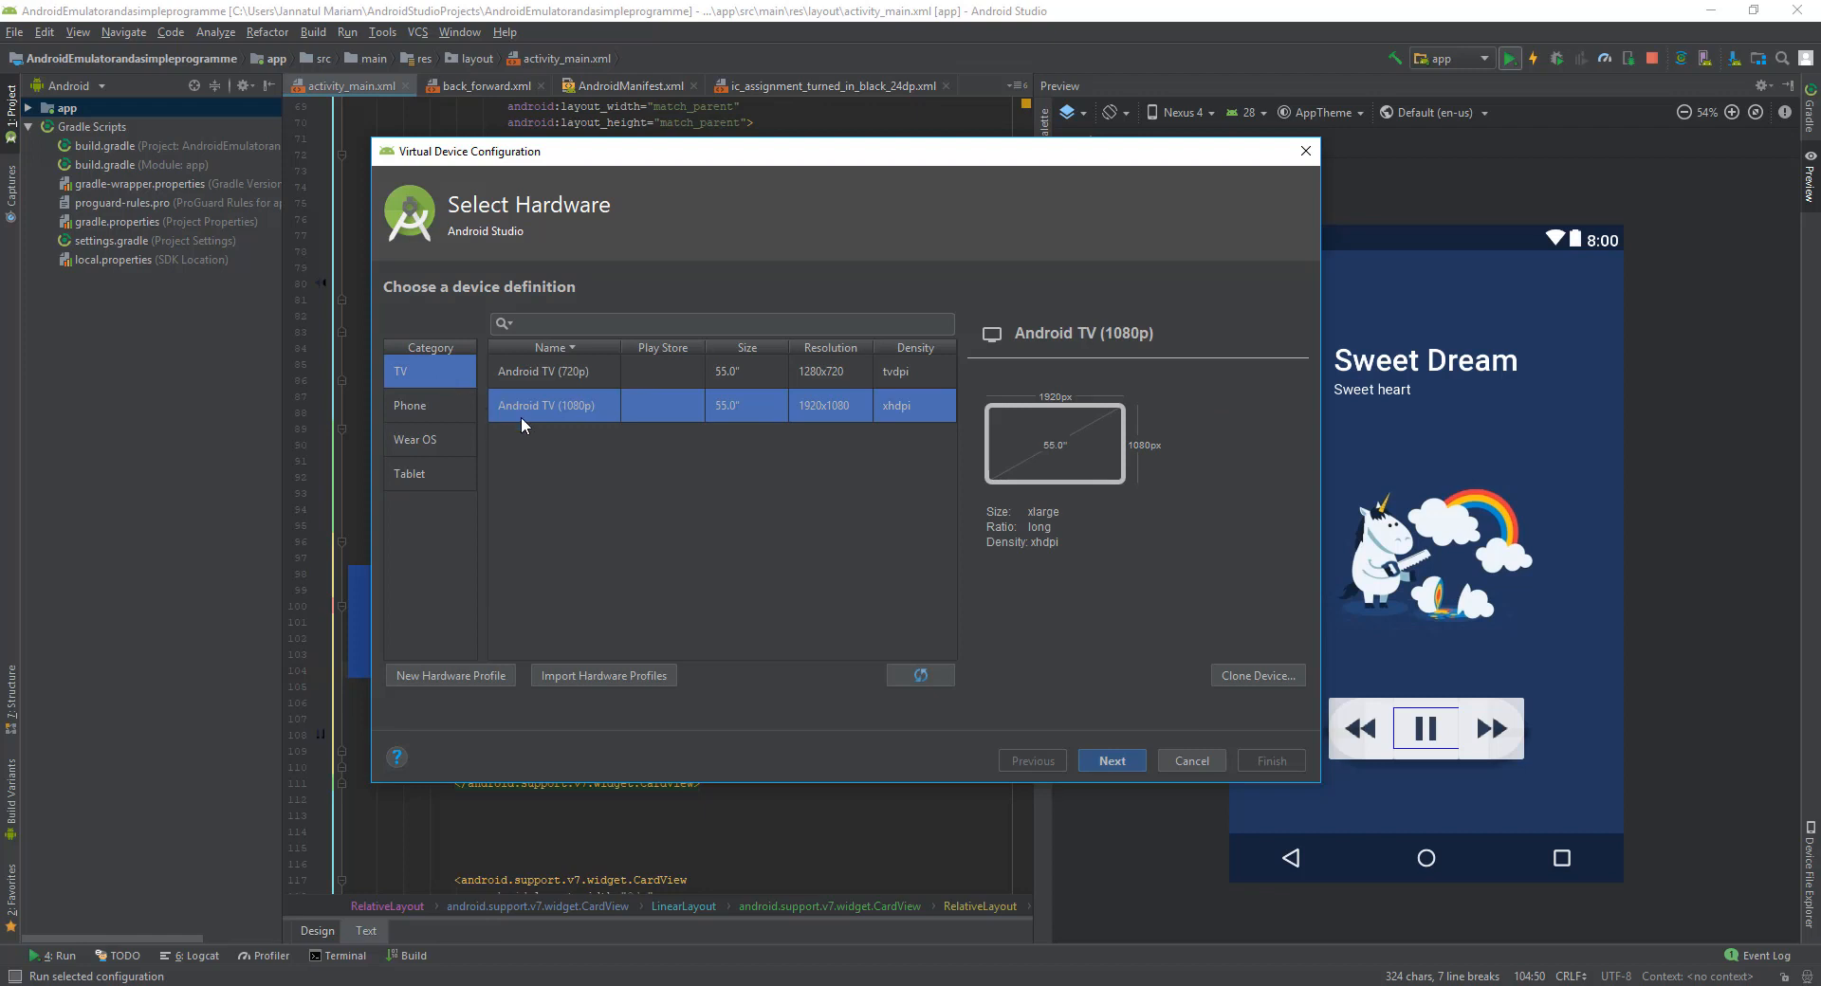
# Step: Accept the Pixel XL phone hardware and the recommended Pie system image (API 28, x86) after checking the other image categories
pyautogui.click(445, 400)
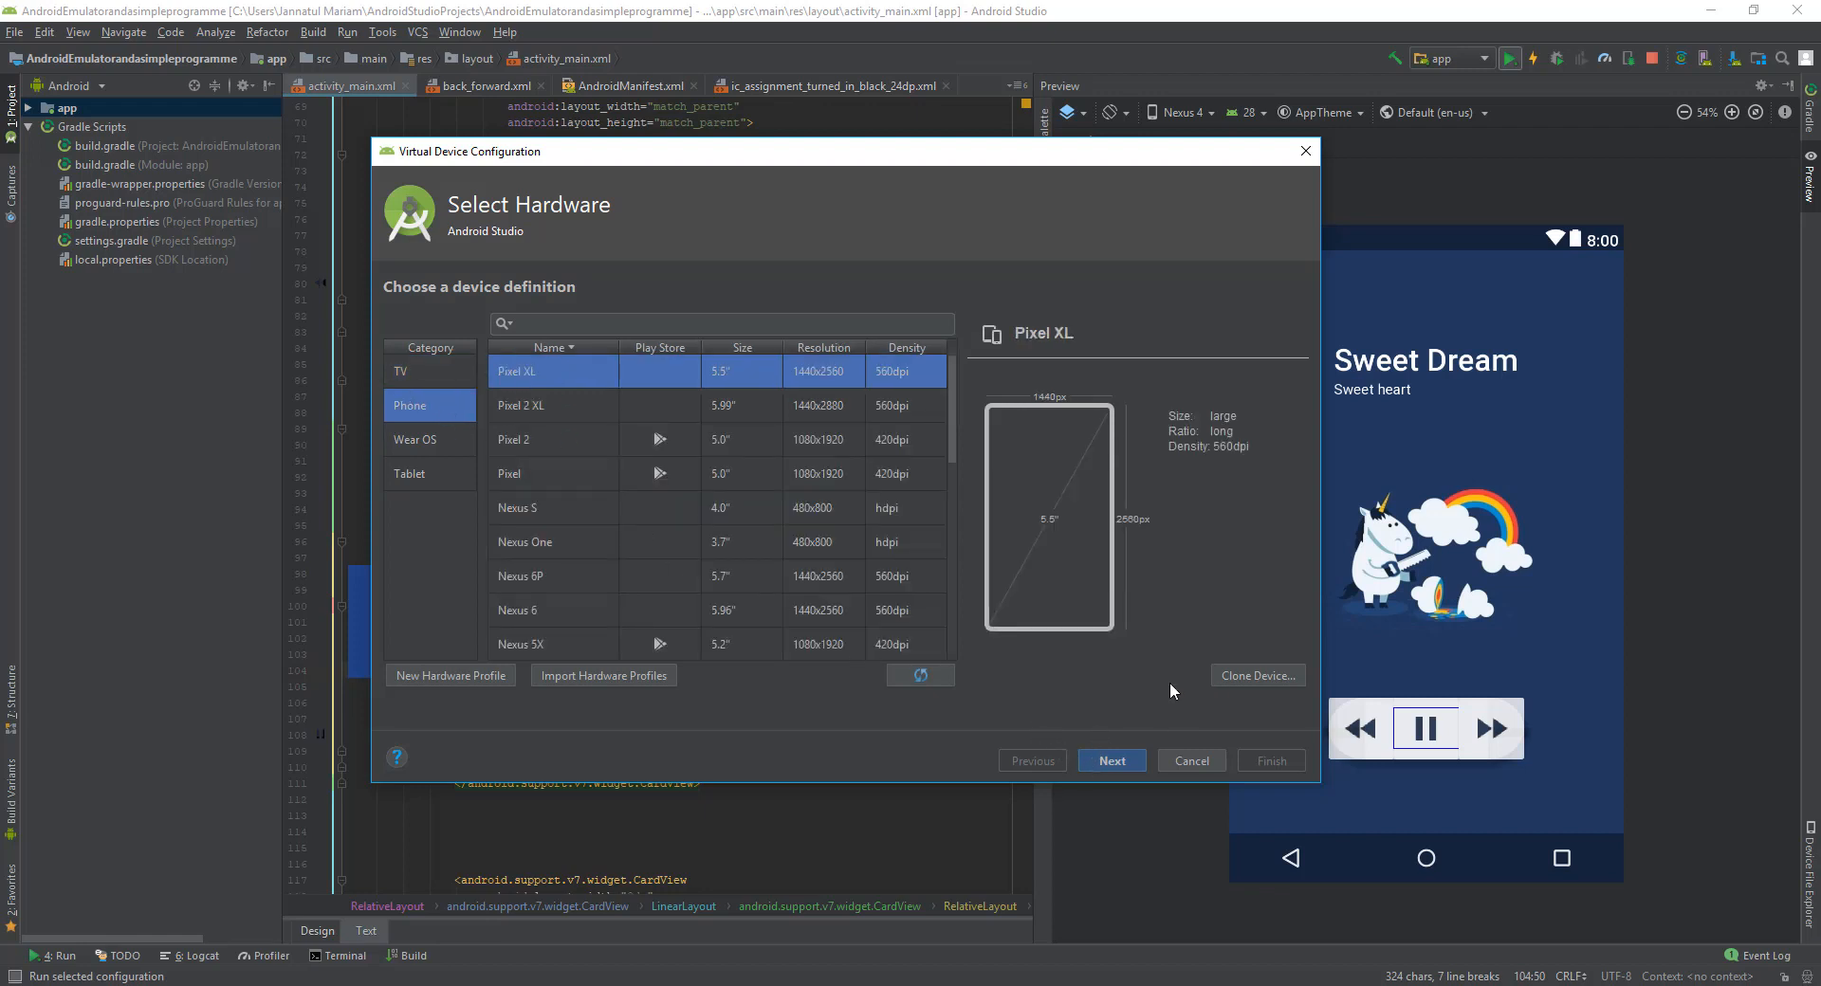
pyautogui.click(1096, 756)
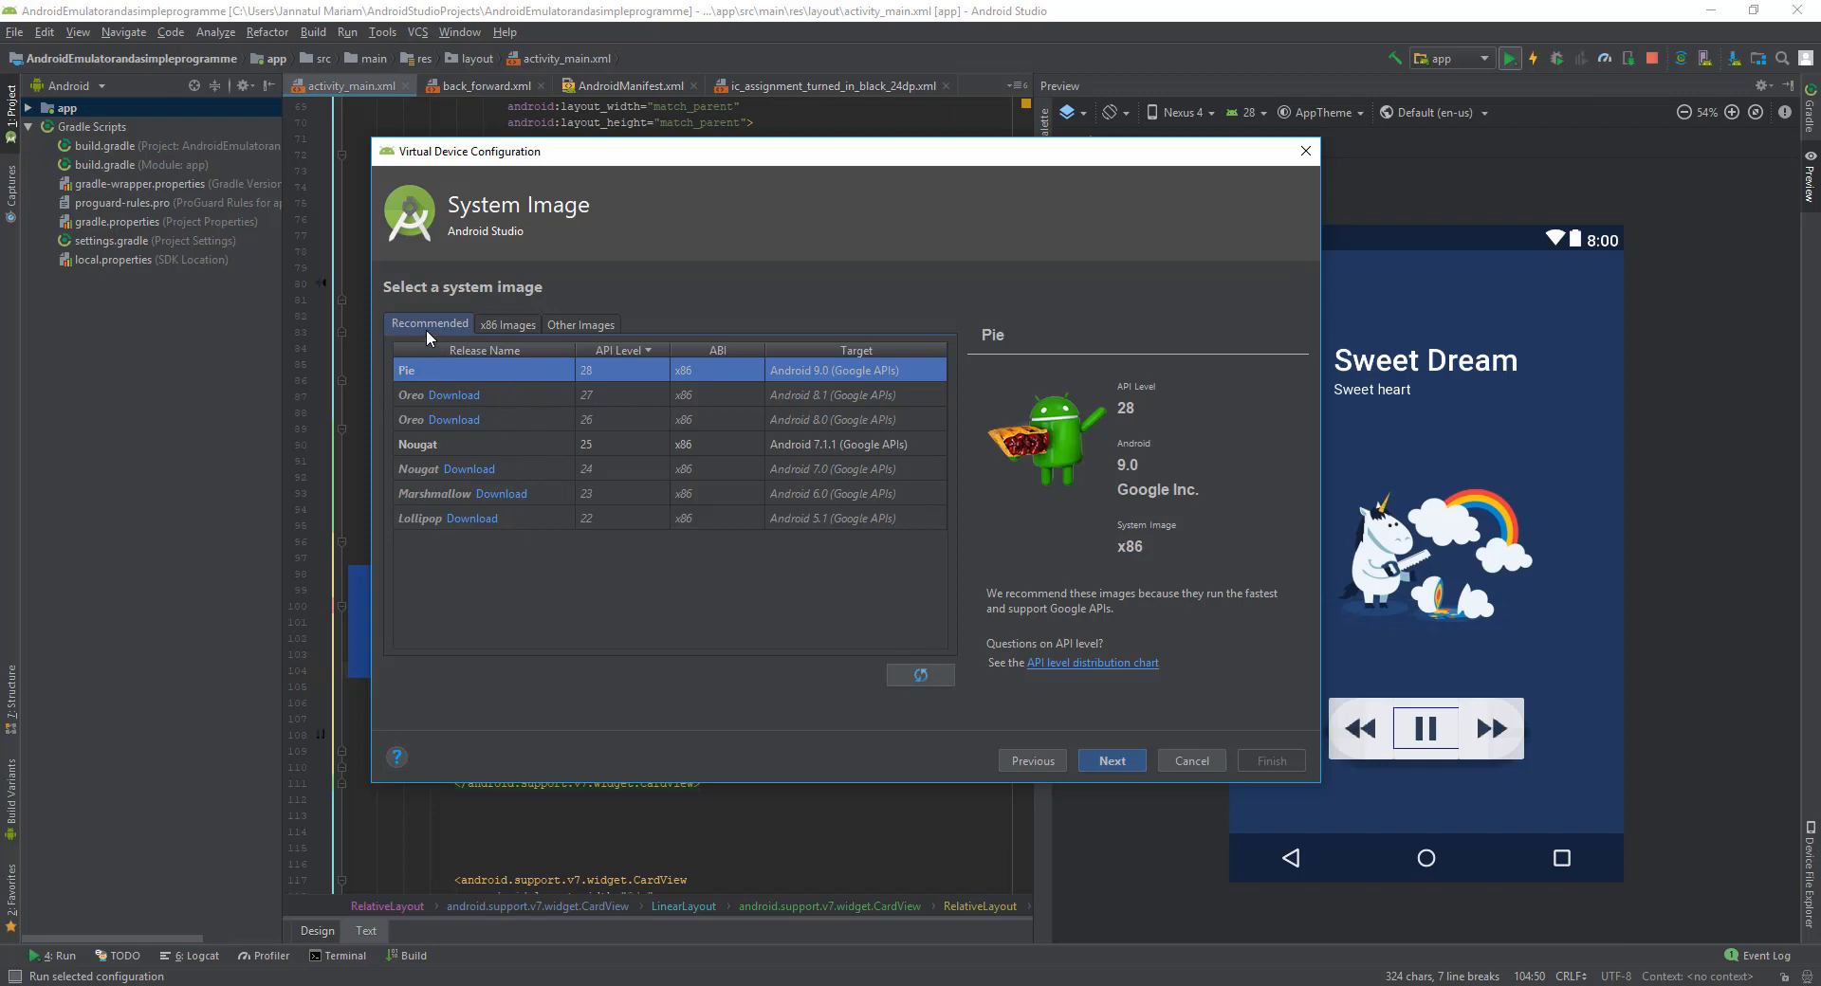
pyautogui.click(491, 326)
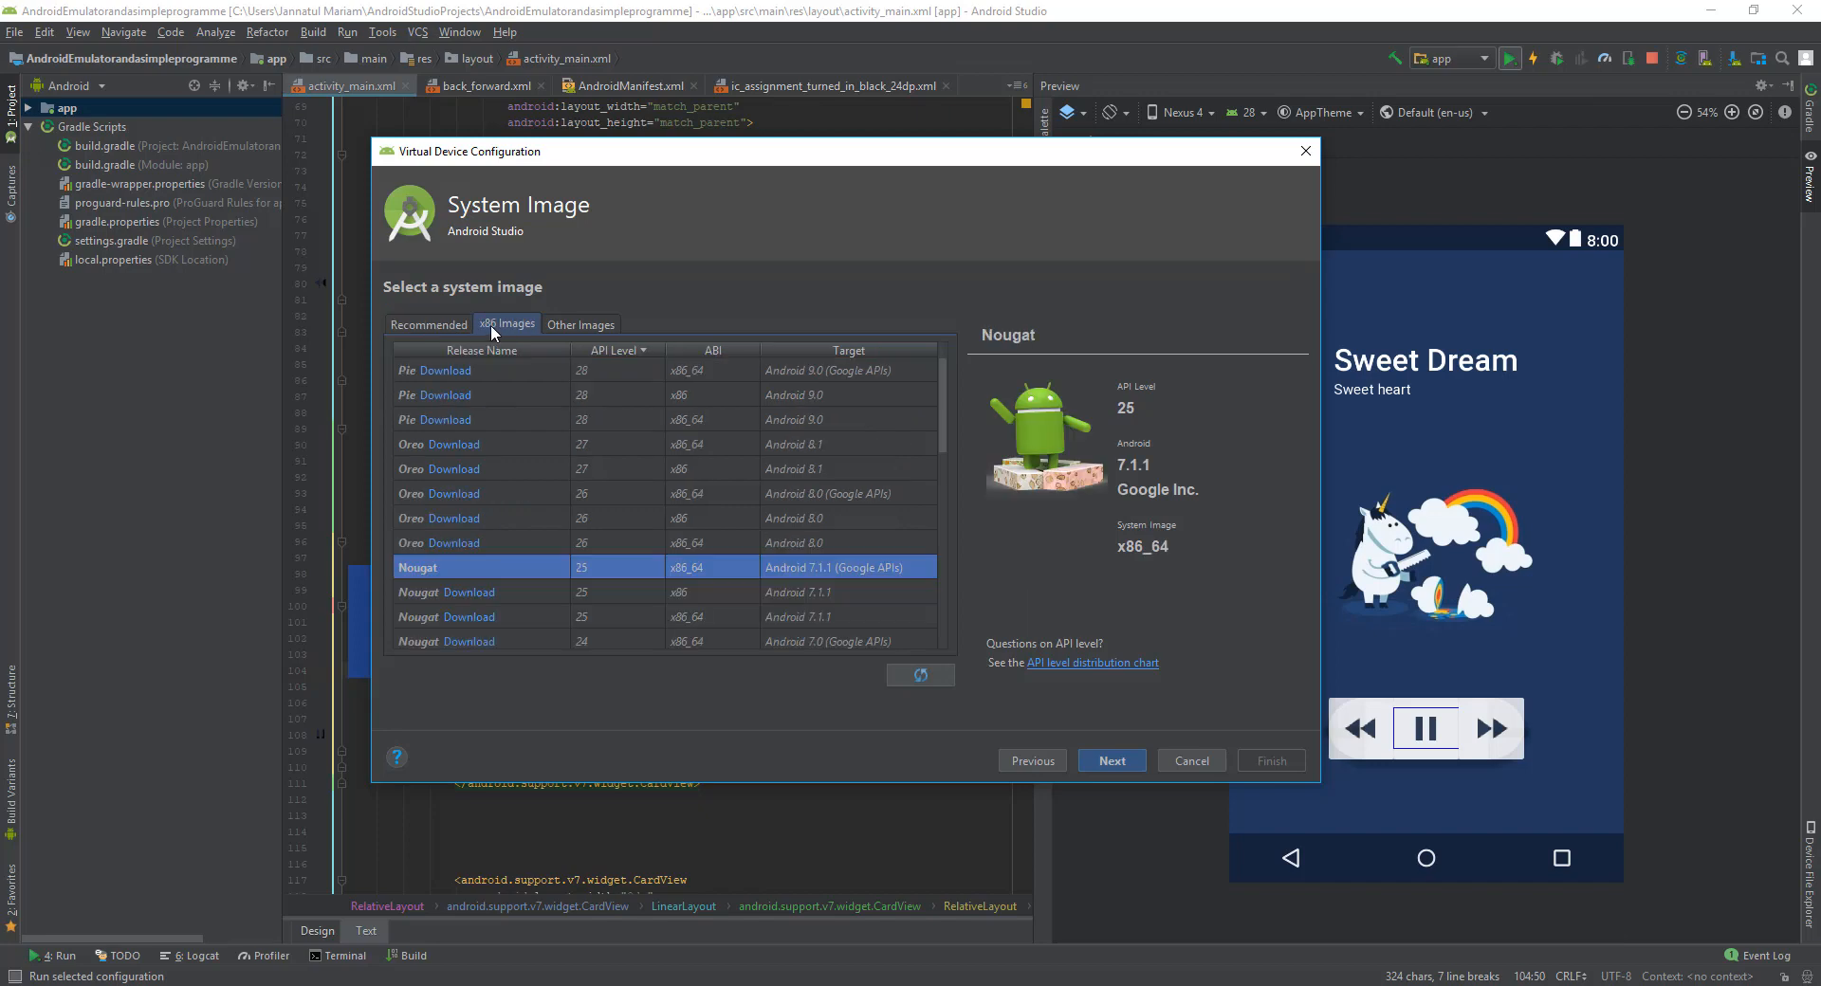
pyautogui.click(588, 323)
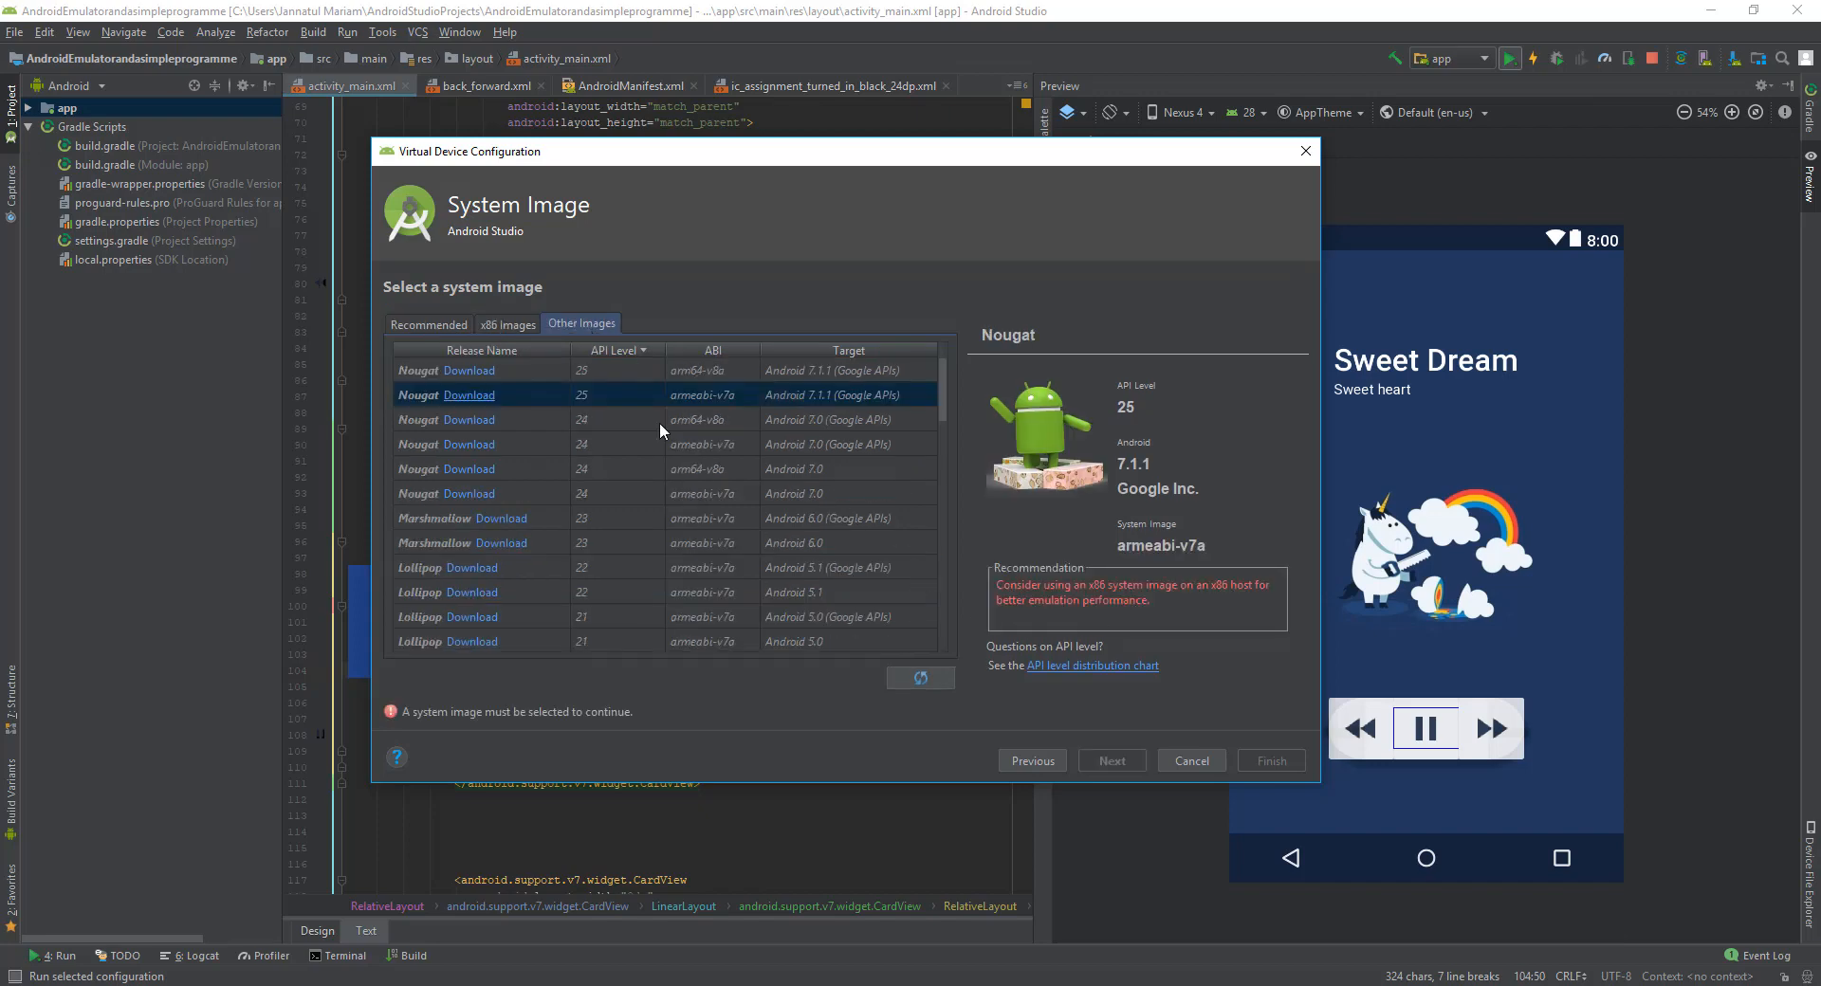
pyautogui.click(522, 332)
pyautogui.click(412, 325)
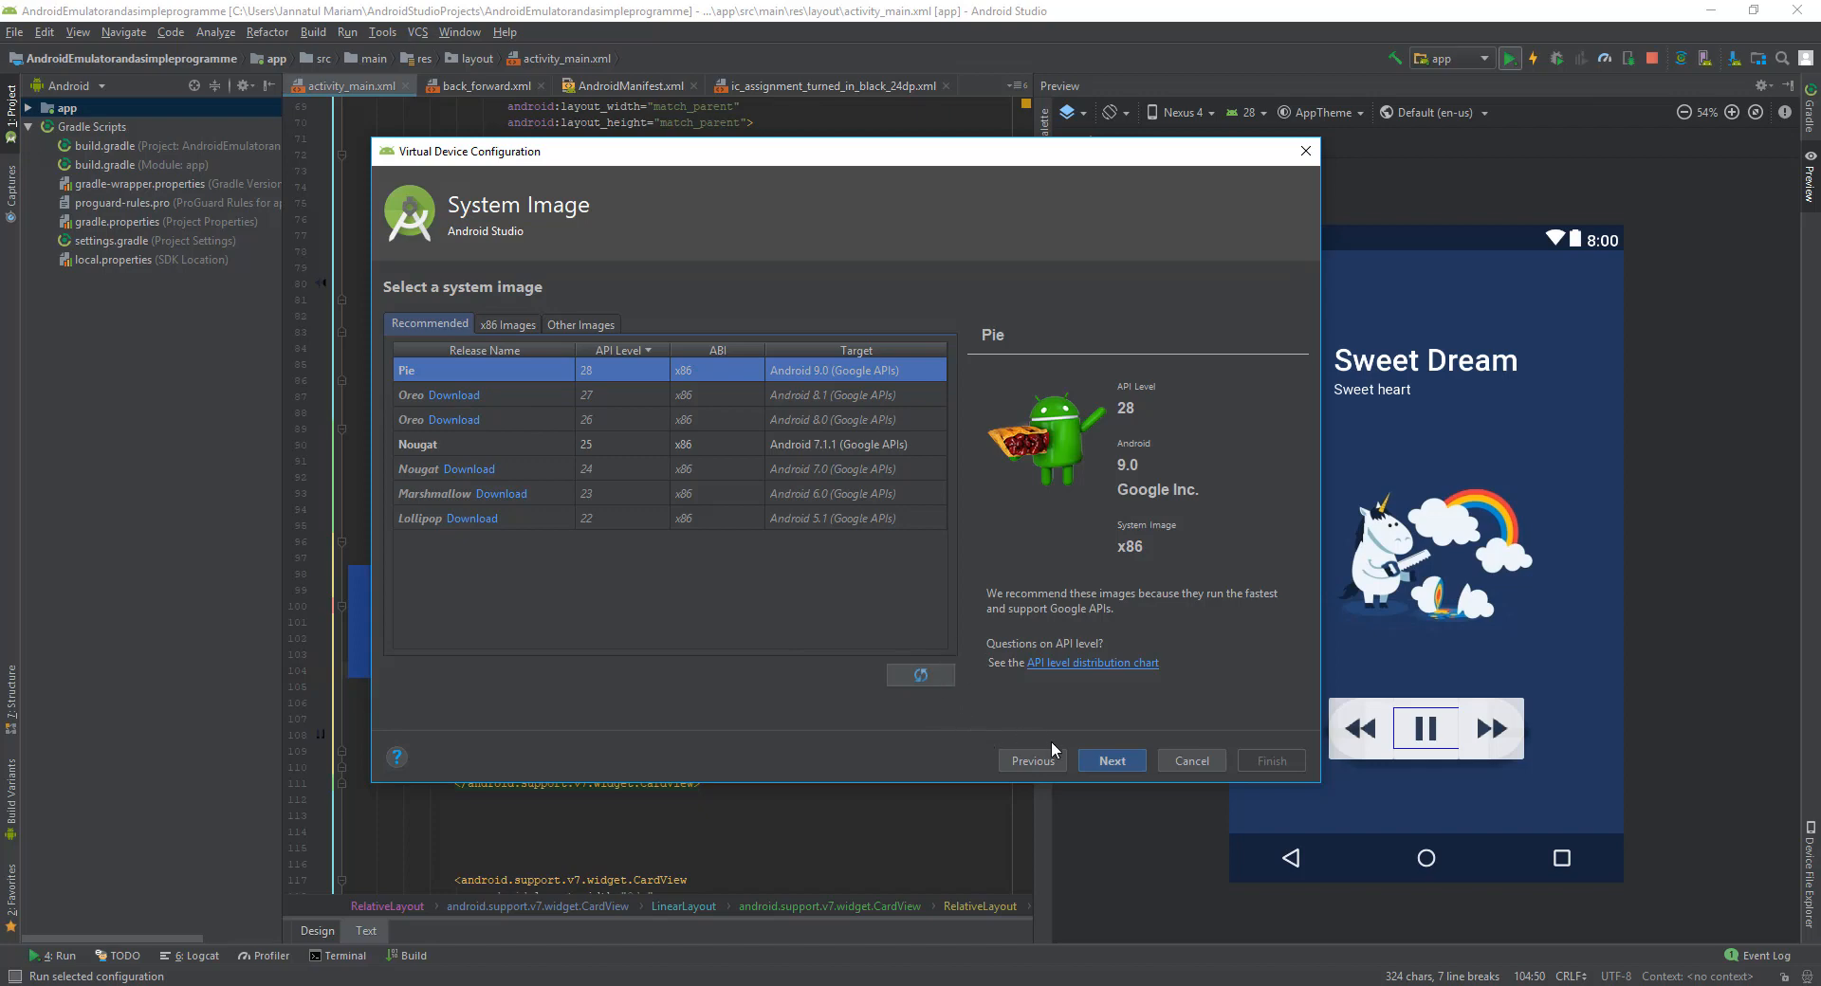
pyautogui.click(1100, 764)
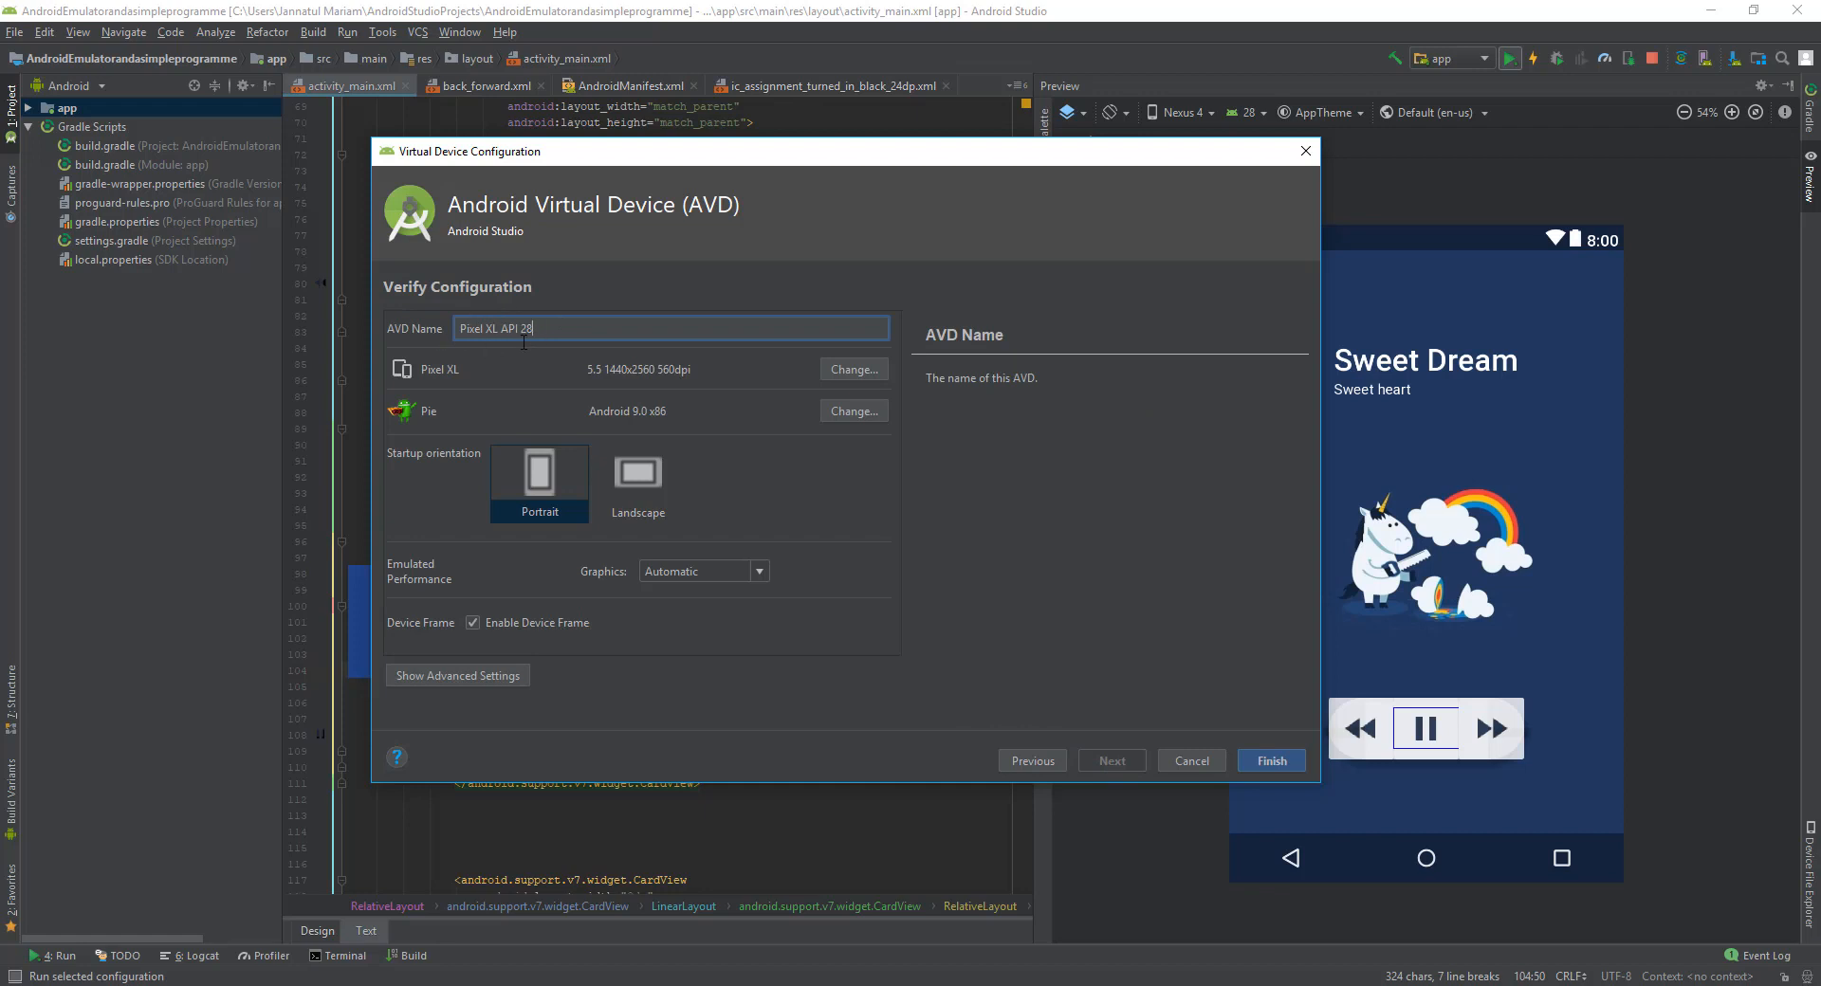
# Step: Name the virtual device "abd fun"
pyautogui.tripleClick(554, 332)
pyautogui.write('abd classs')
pyautogui.press('BackSpace')
pyautogui.press('BackSpace')
pyautogui.press('BackSpace')
pyautogui.press('BackSpace')
pyautogui.press('BackSpace')
pyautogui.press('BackSpace')
pyautogui.write('fun')
# Step: Check the alternative hardware and system images for the virtual device, keeping Pixel XL and Pie
pyautogui.click(817, 369)
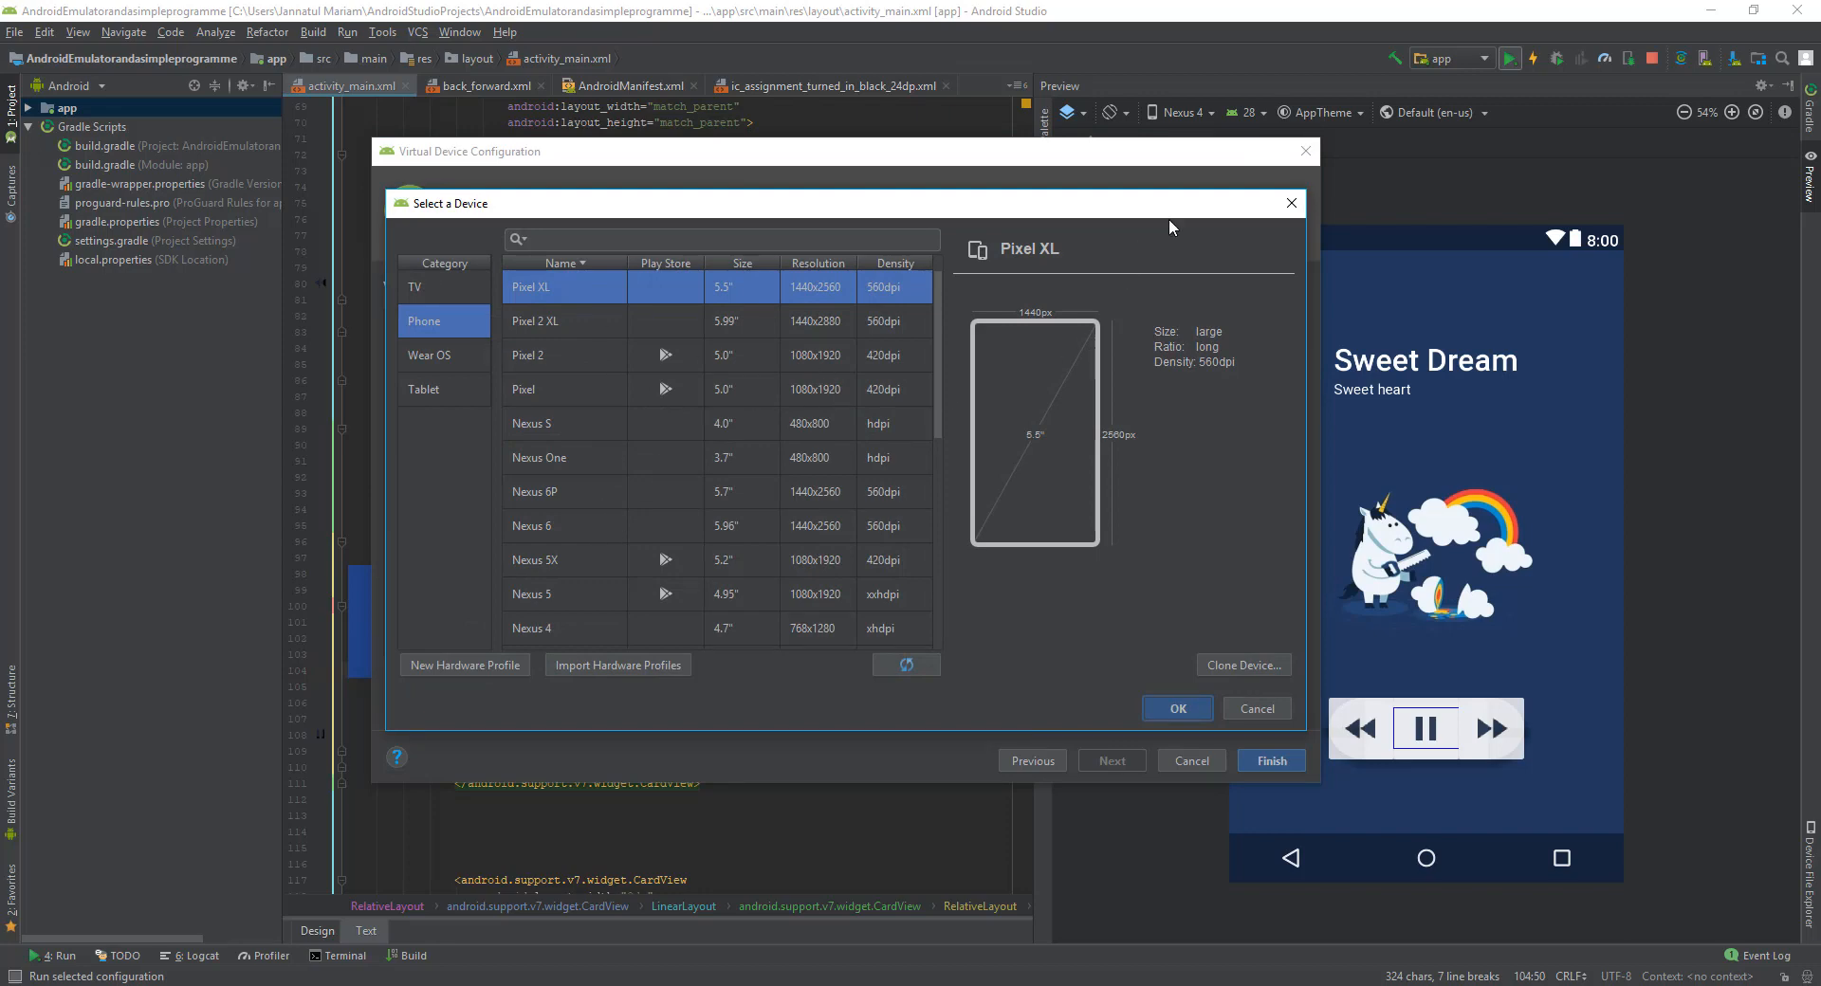
pyautogui.click(1291, 203)
pyautogui.click(878, 414)
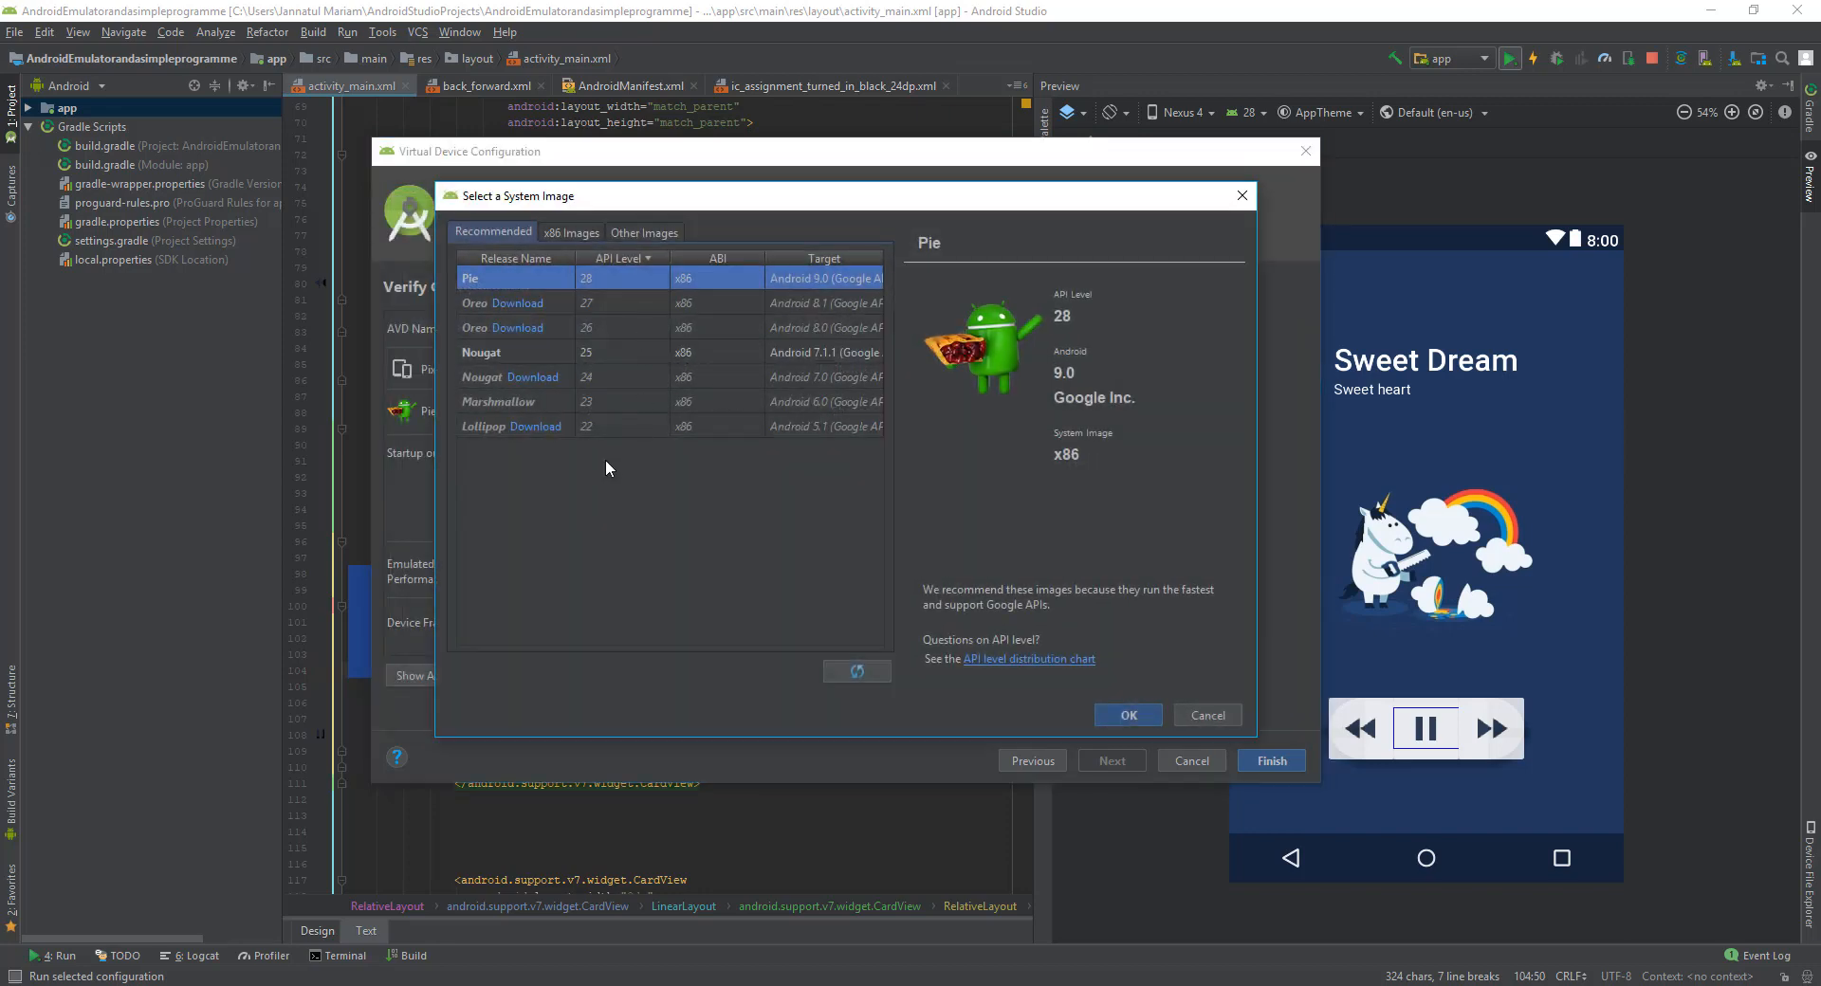
pyautogui.click(1242, 195)
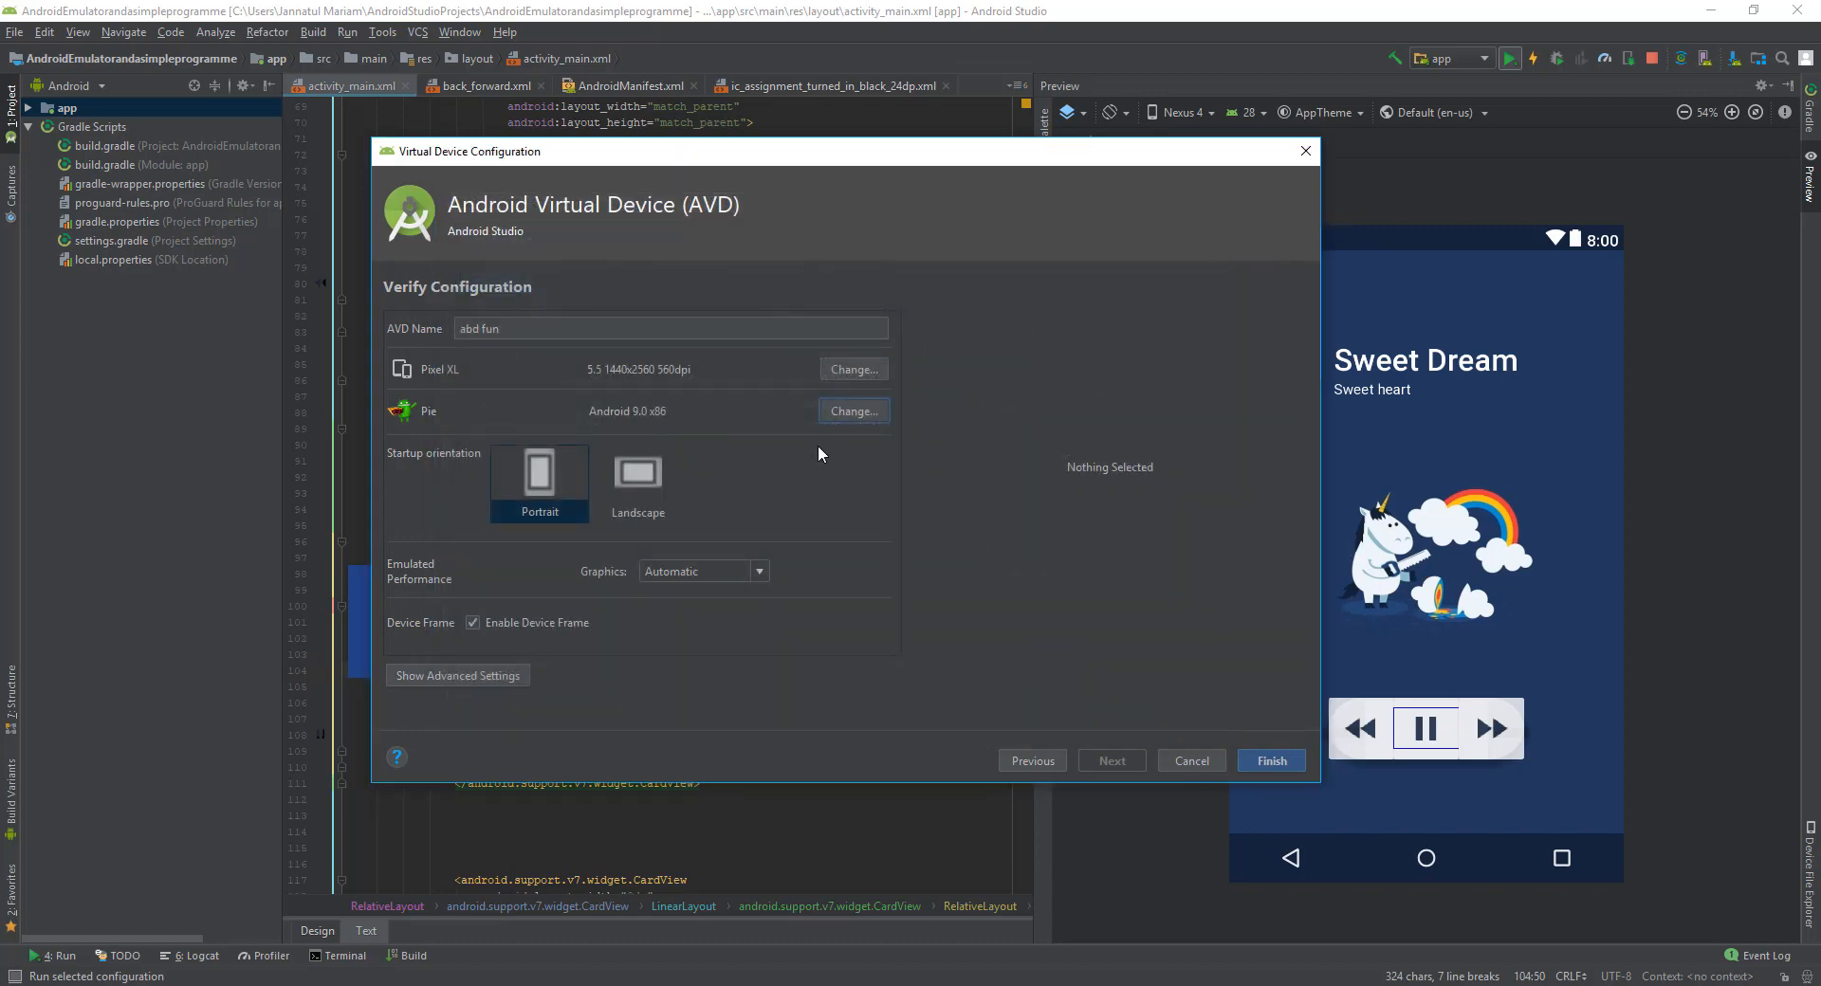
# Step: Try both startup orientations for the virtual device and set it to Landscape
pyautogui.click(635, 479)
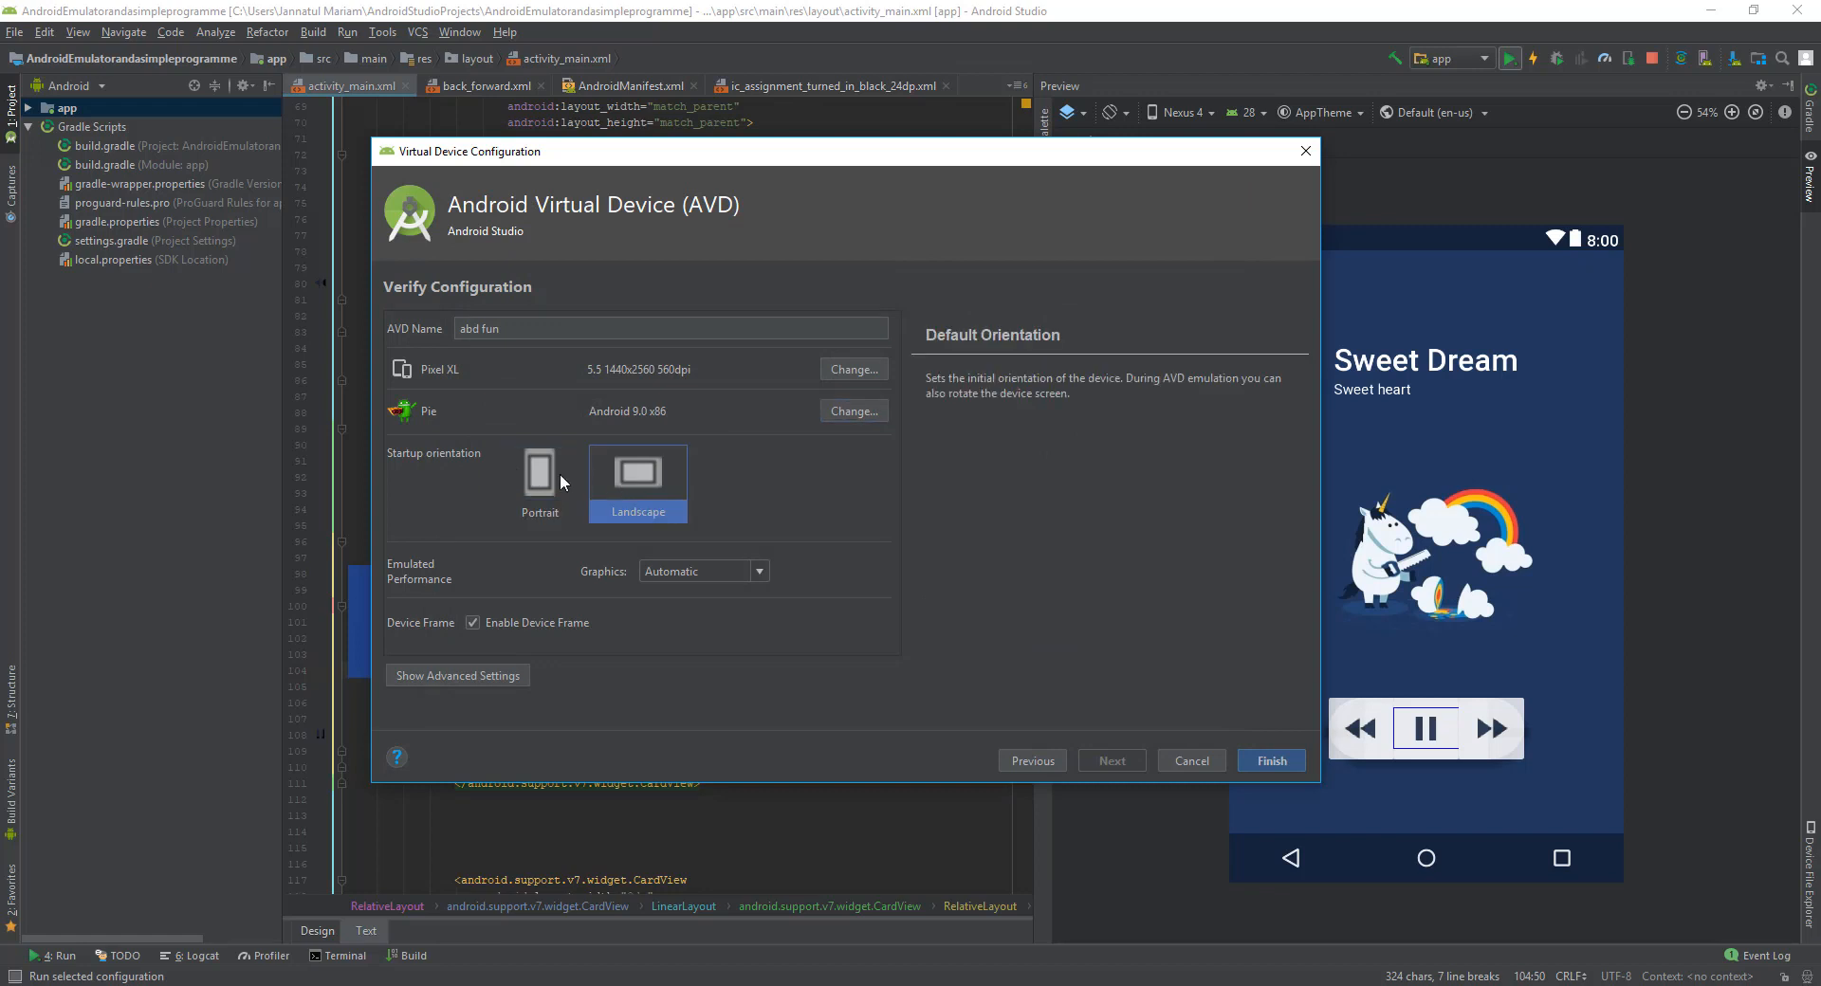
pyautogui.click(563, 478)
pyautogui.click(612, 480)
pyautogui.click(561, 482)
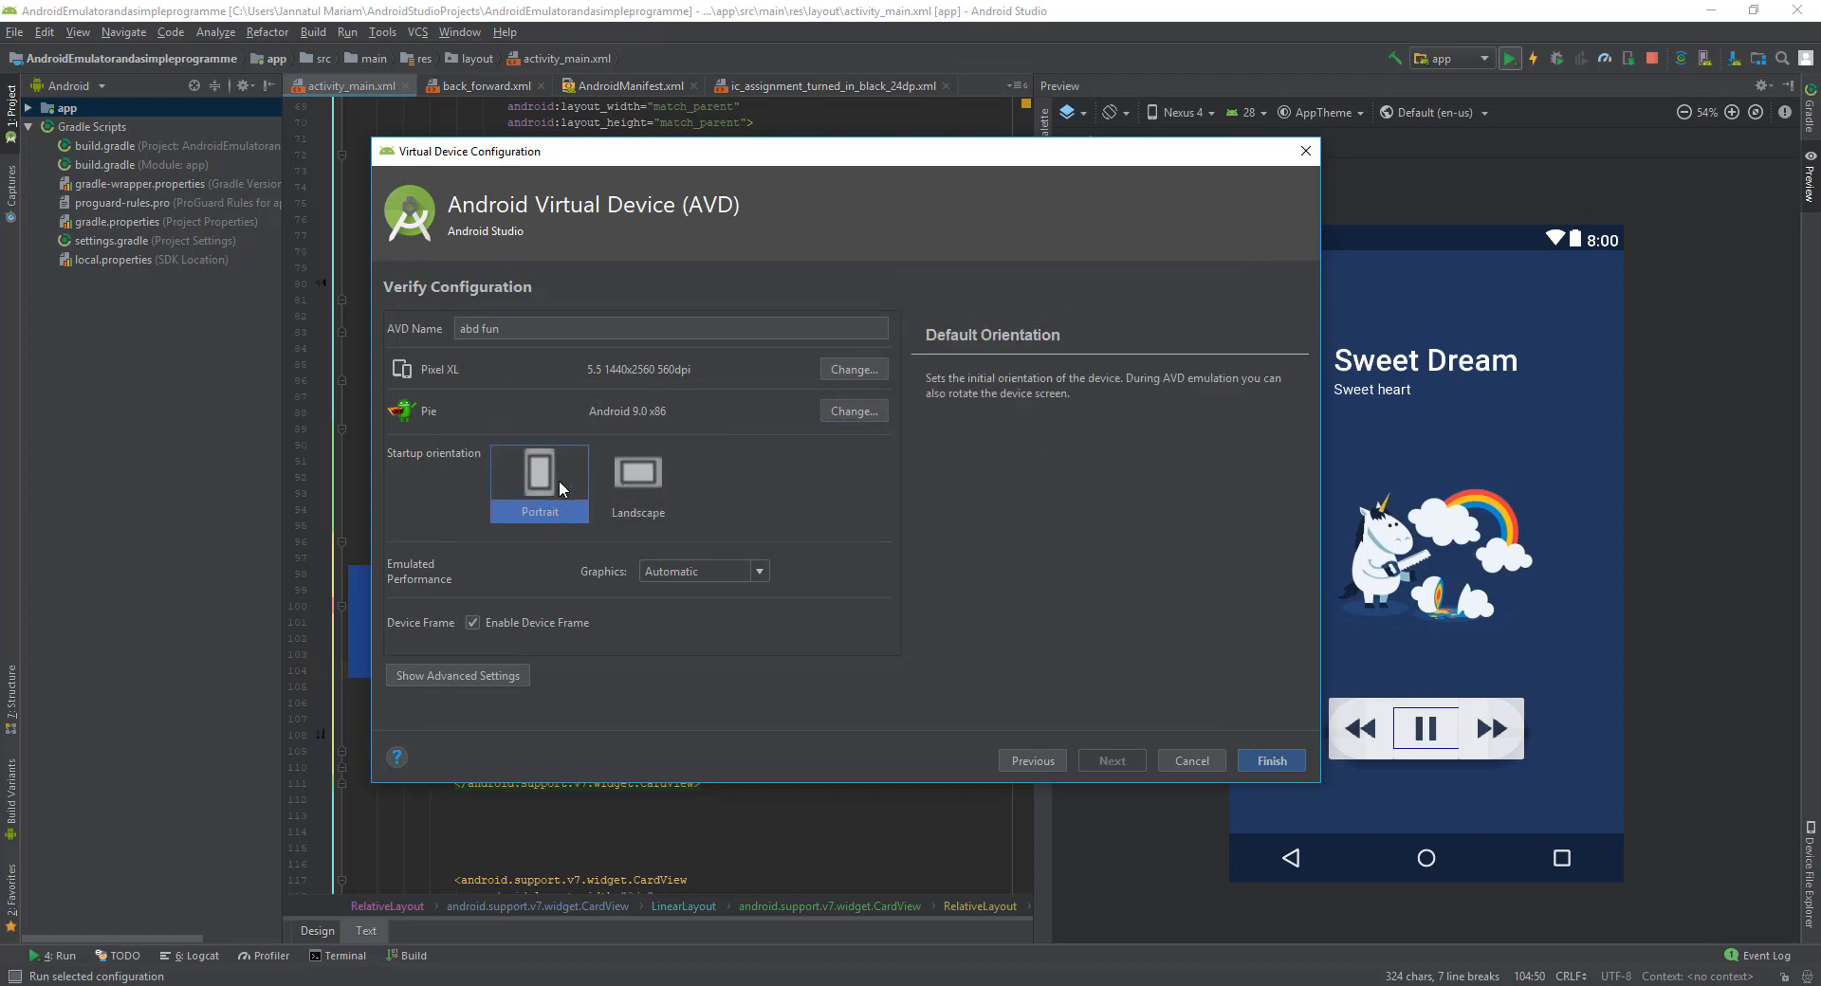
pyautogui.click(625, 482)
pyautogui.click(564, 481)
pyautogui.click(614, 482)
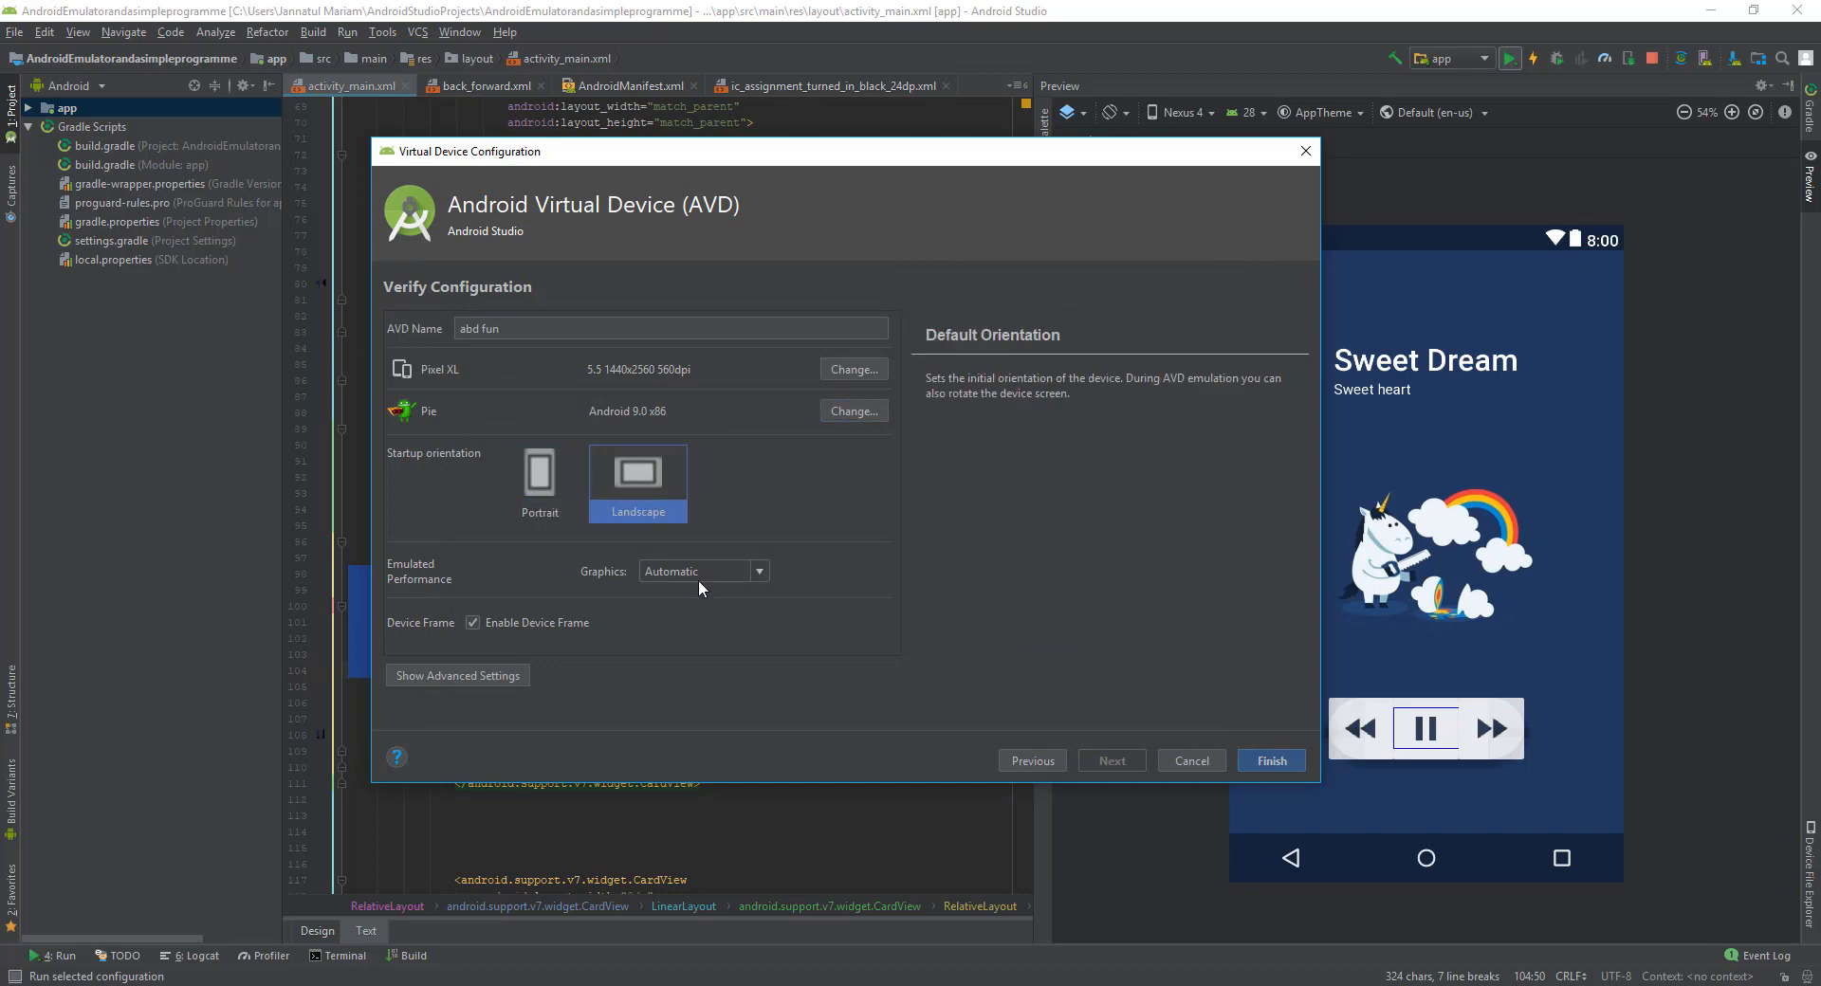
# Step: Review the graphics rendering options, keep Automatic, and finish creating the virtual device
pyautogui.click(757, 572)
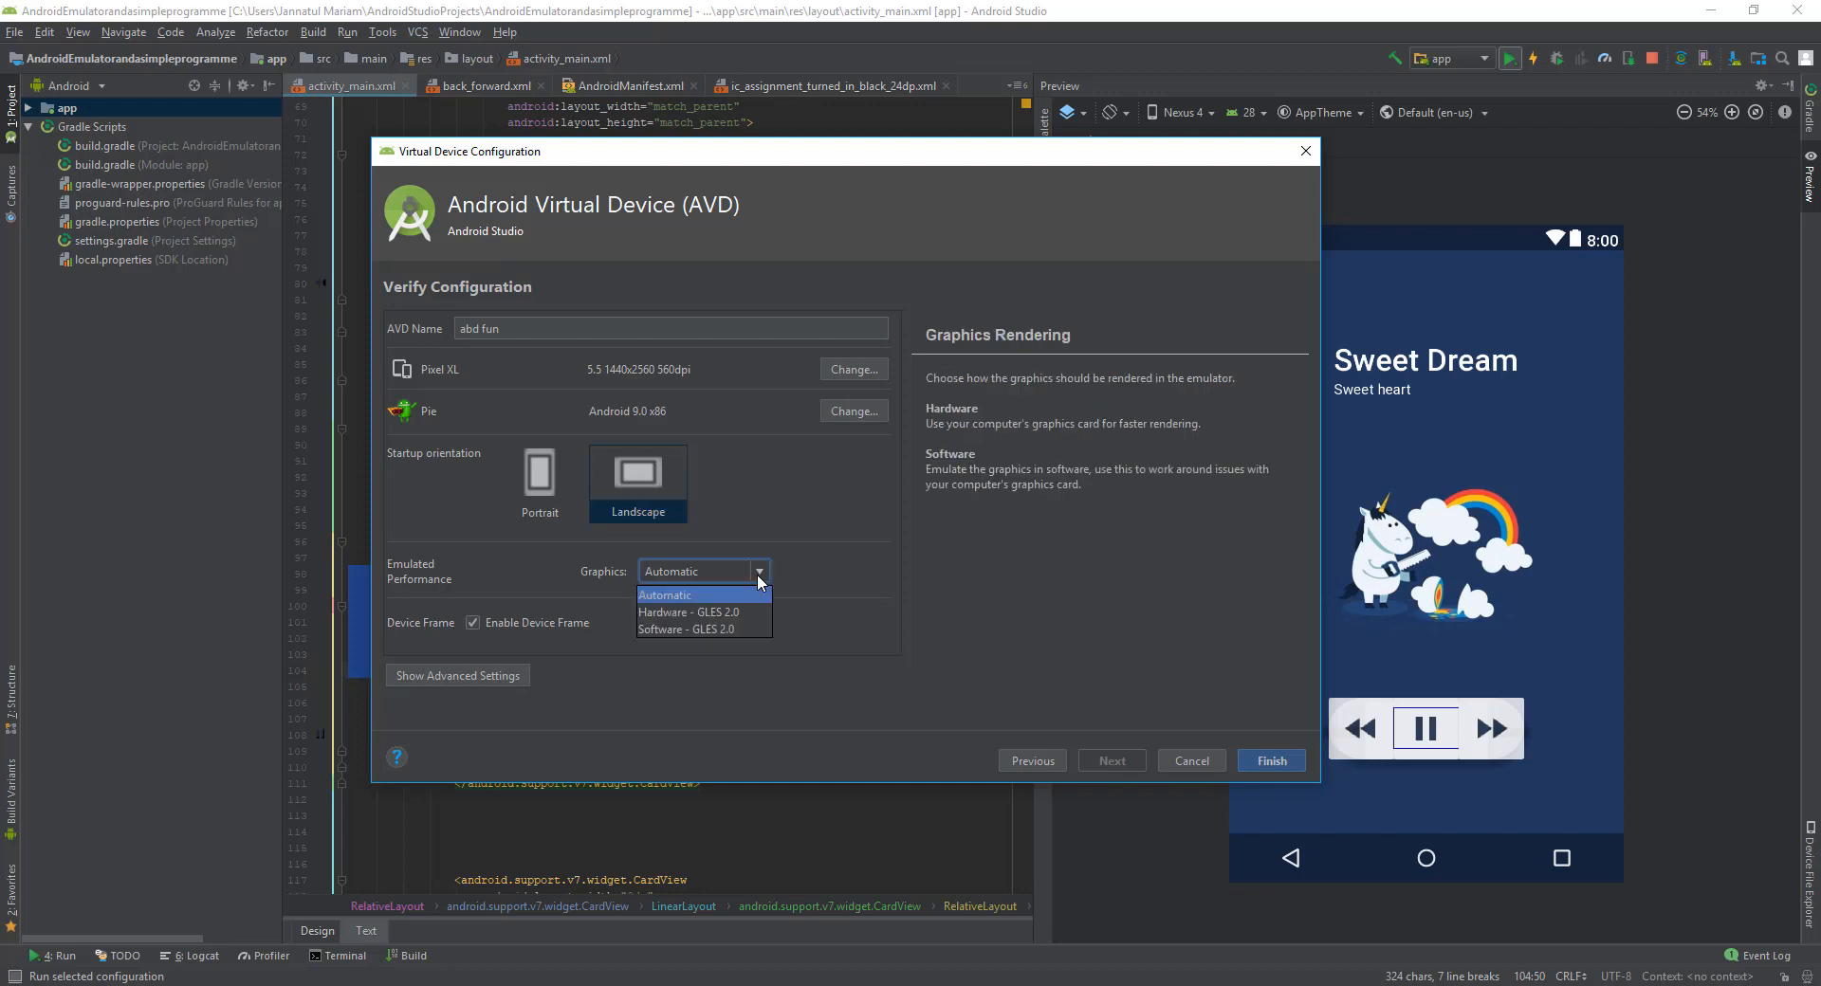
pyautogui.click(756, 573)
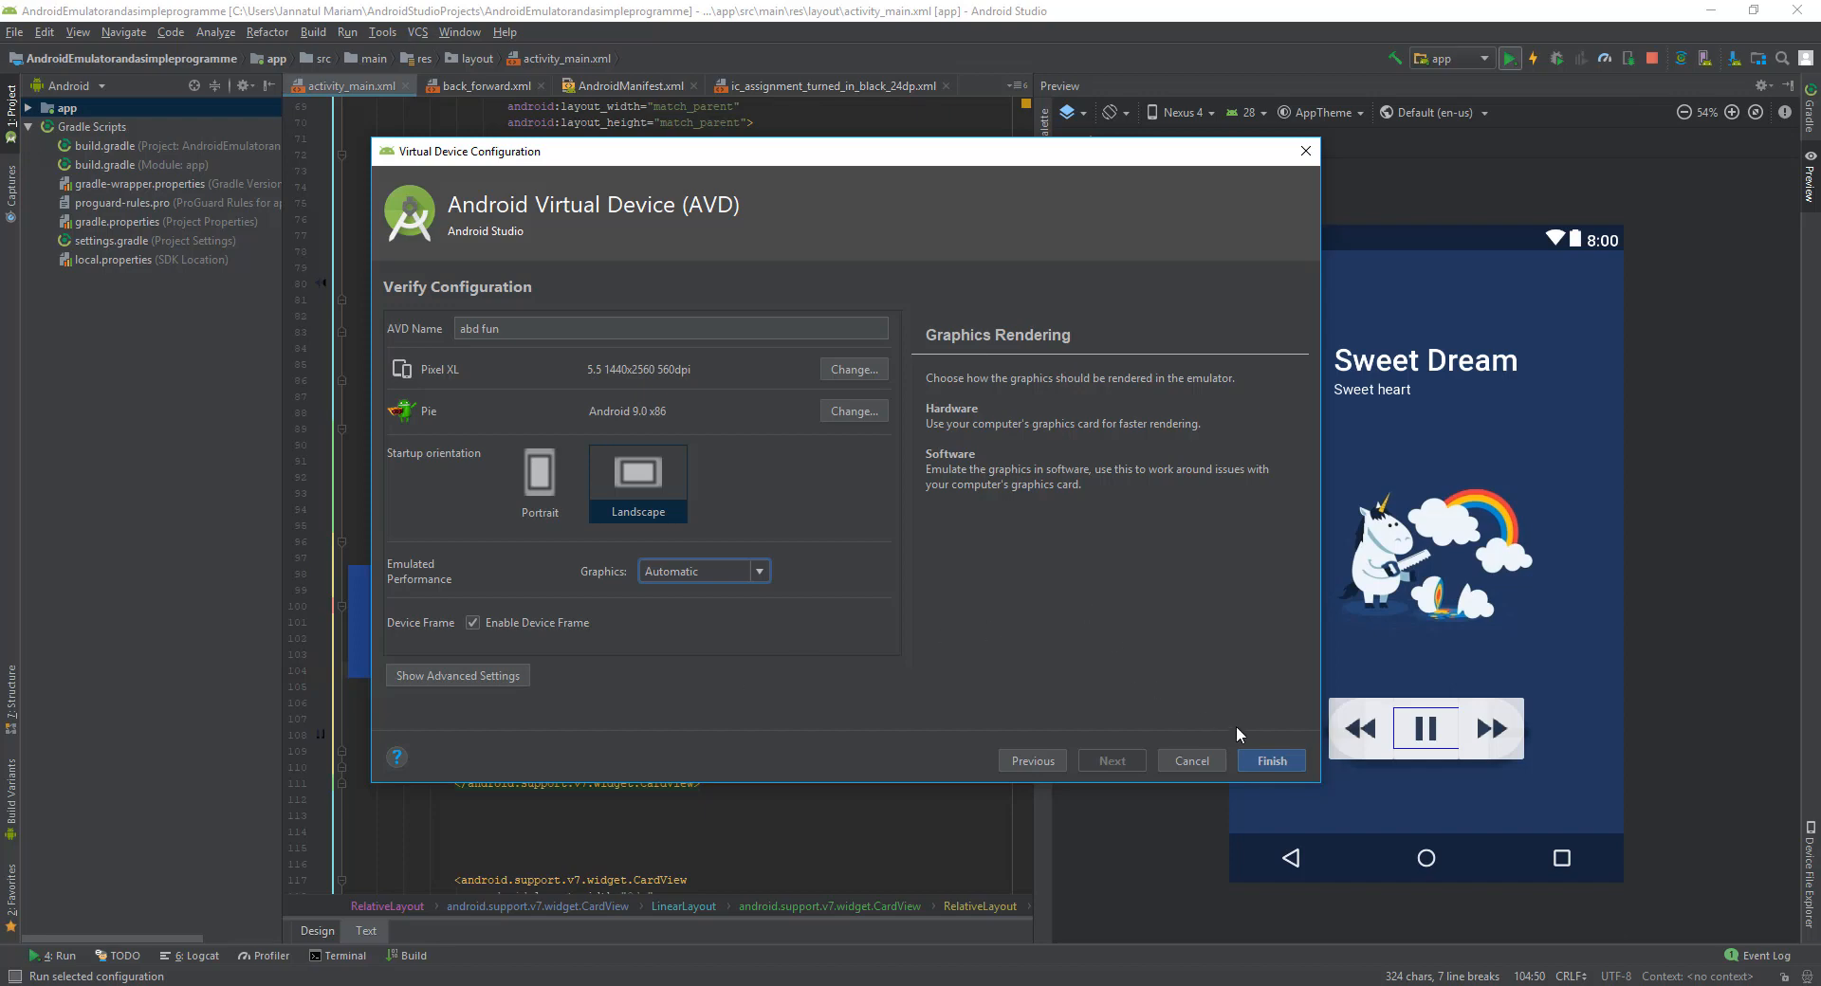
pyautogui.click(1271, 761)
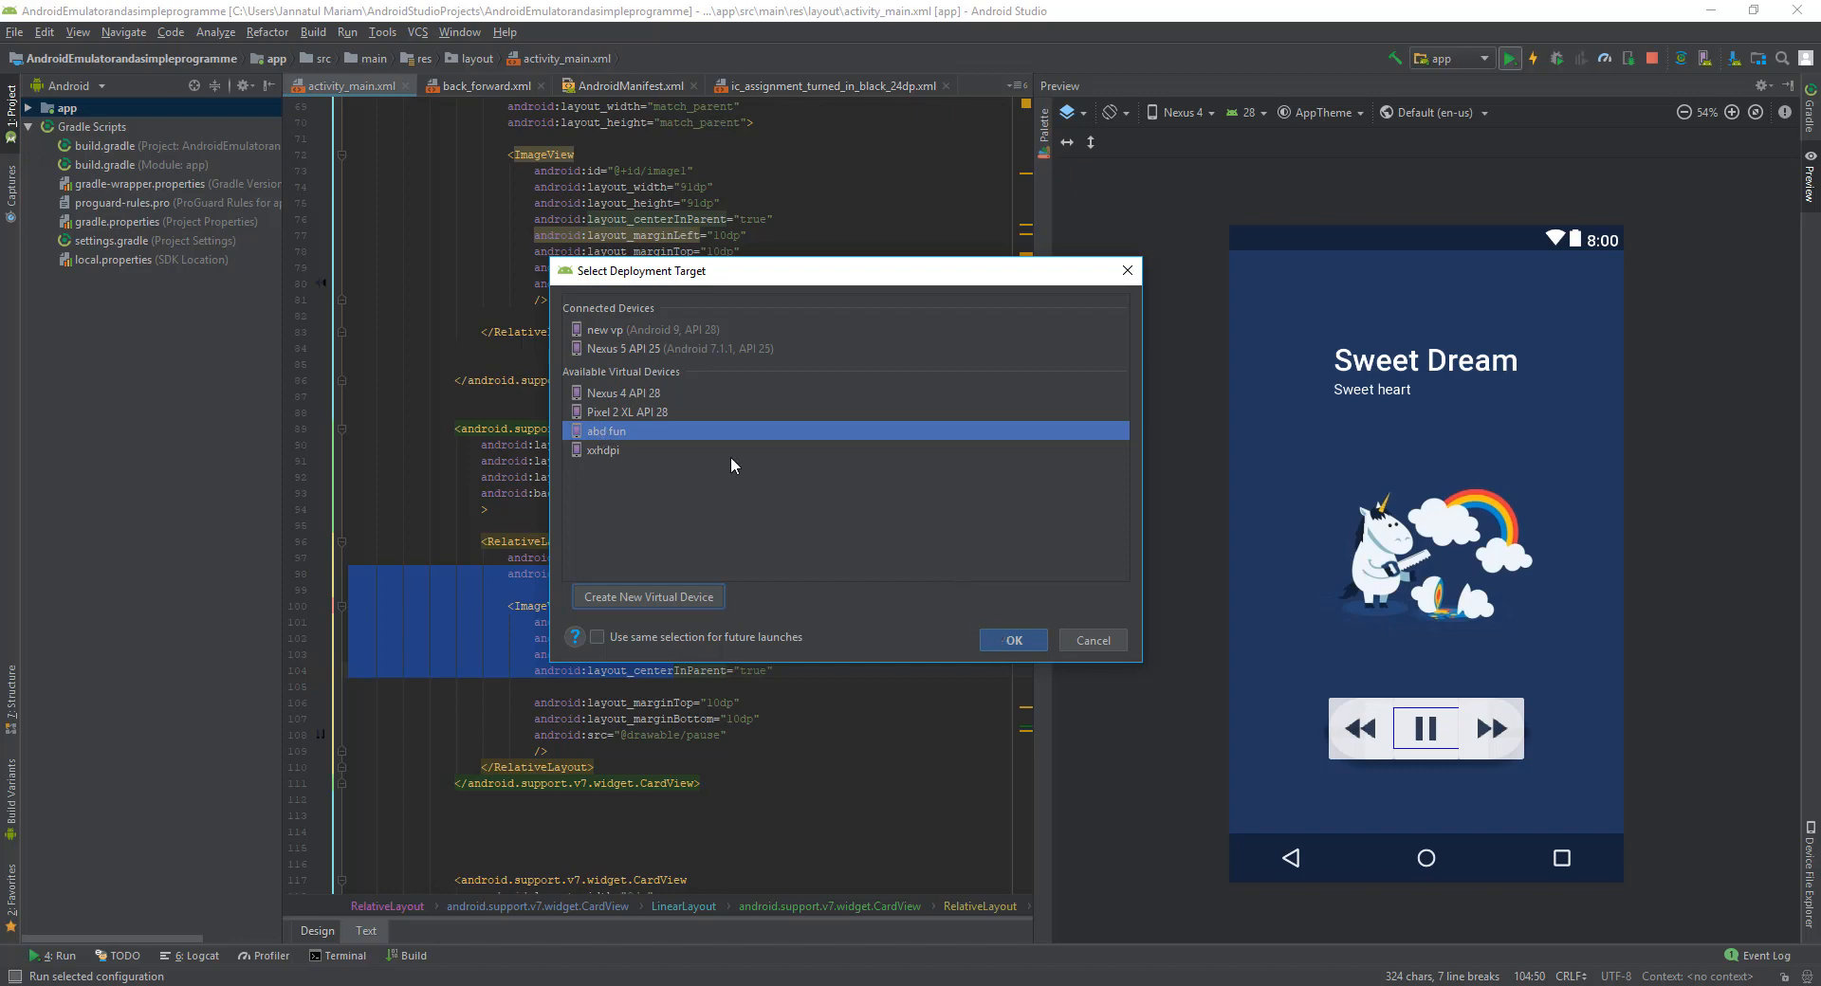
# Step: Run the app on the abd fun virtual device and rotate the emulator to portrait, moving its window over the code editor
pyautogui.click(1015, 640)
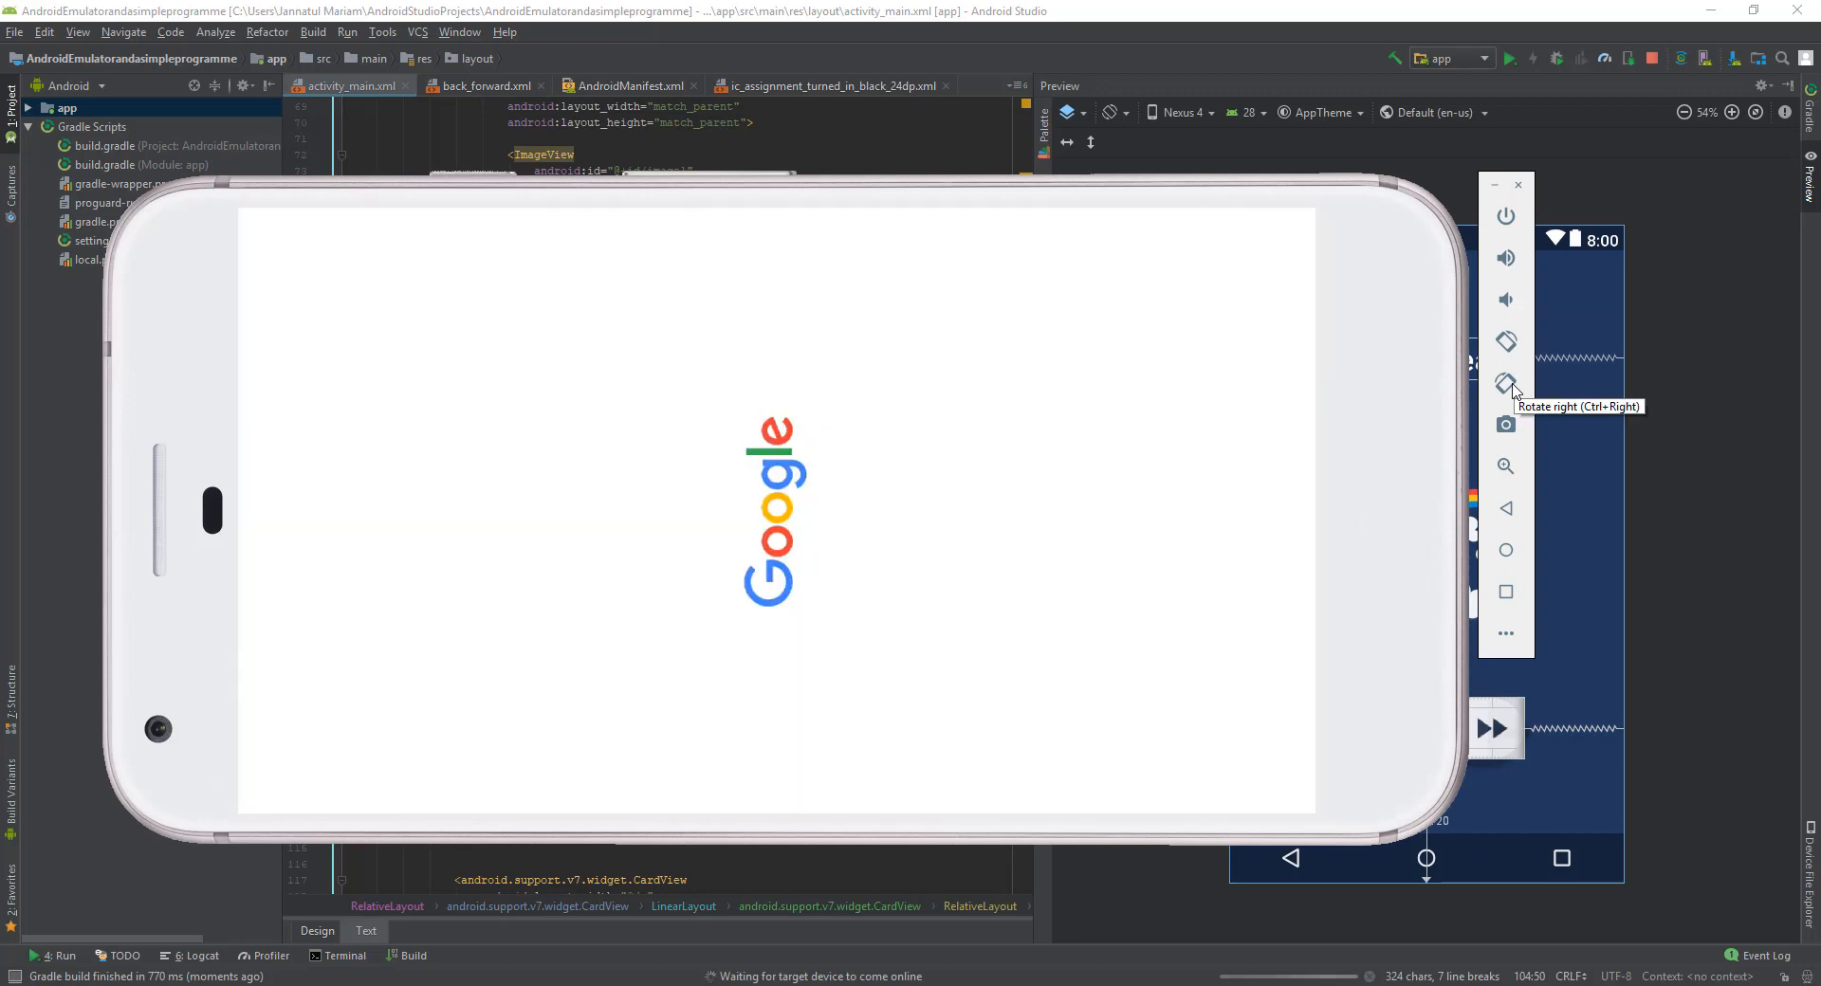
pyautogui.click(1513, 386)
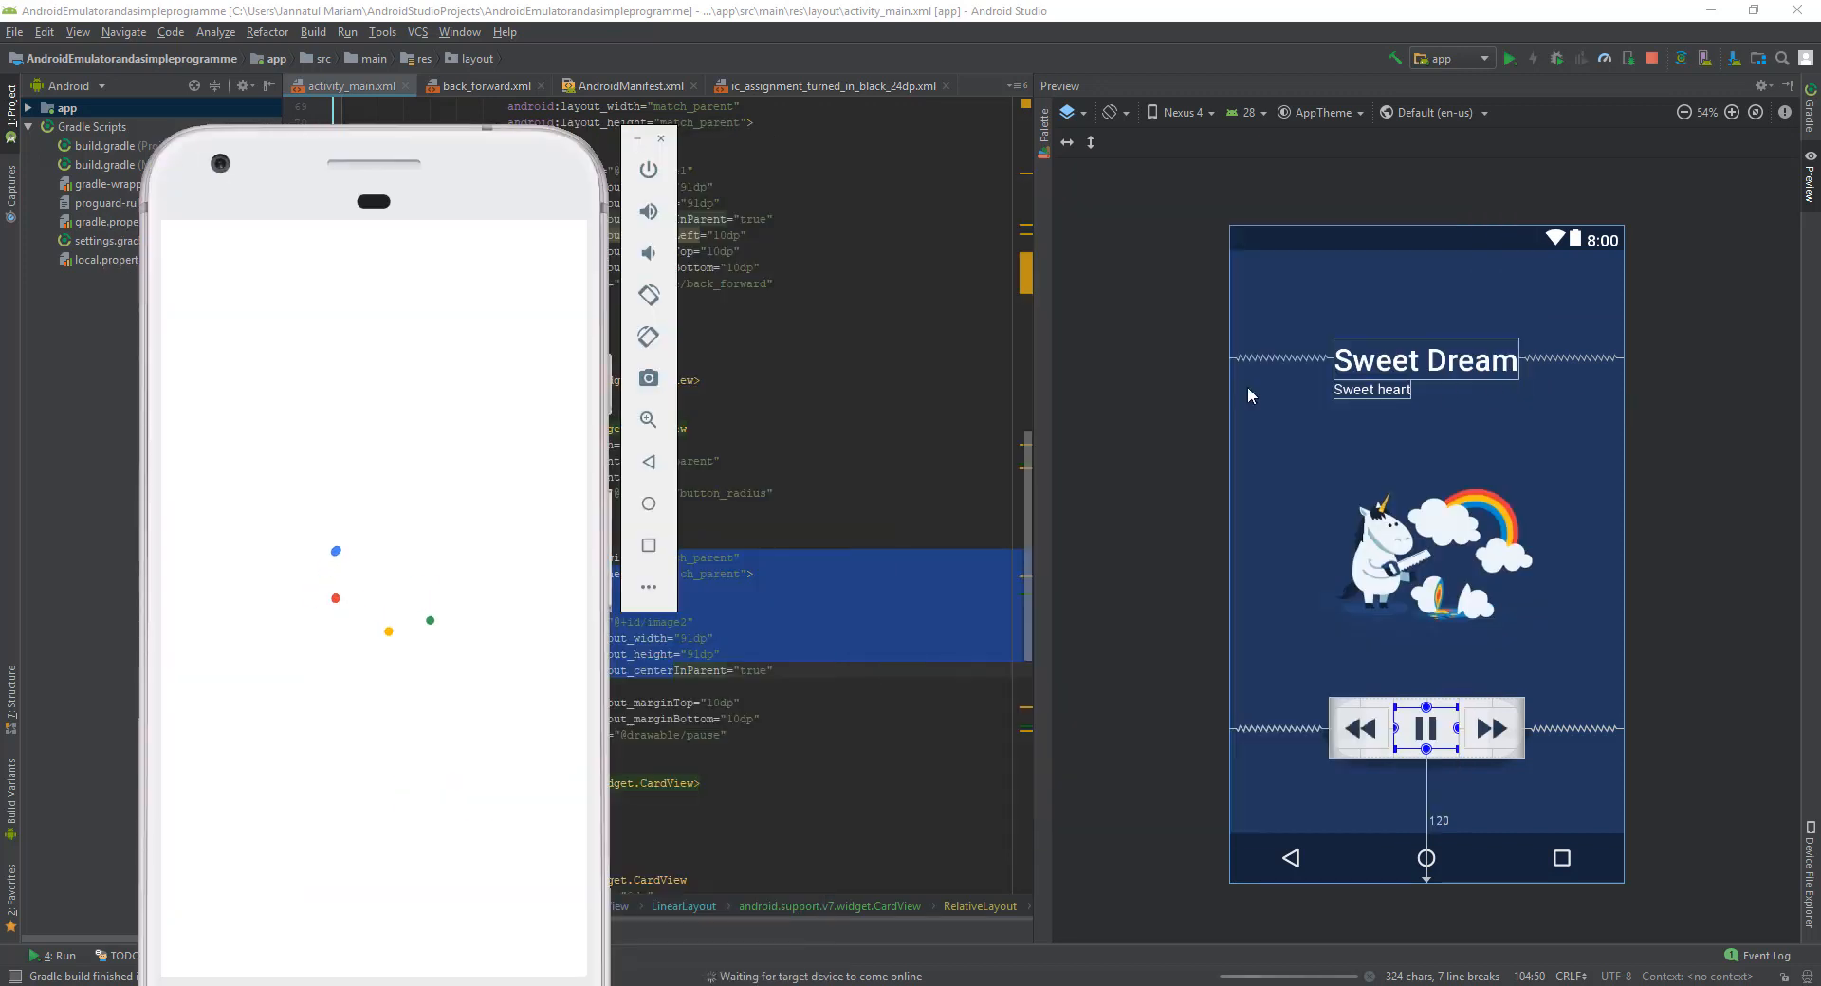
pyautogui.moveTo(476, 209); pyautogui.dragTo(826, 55)
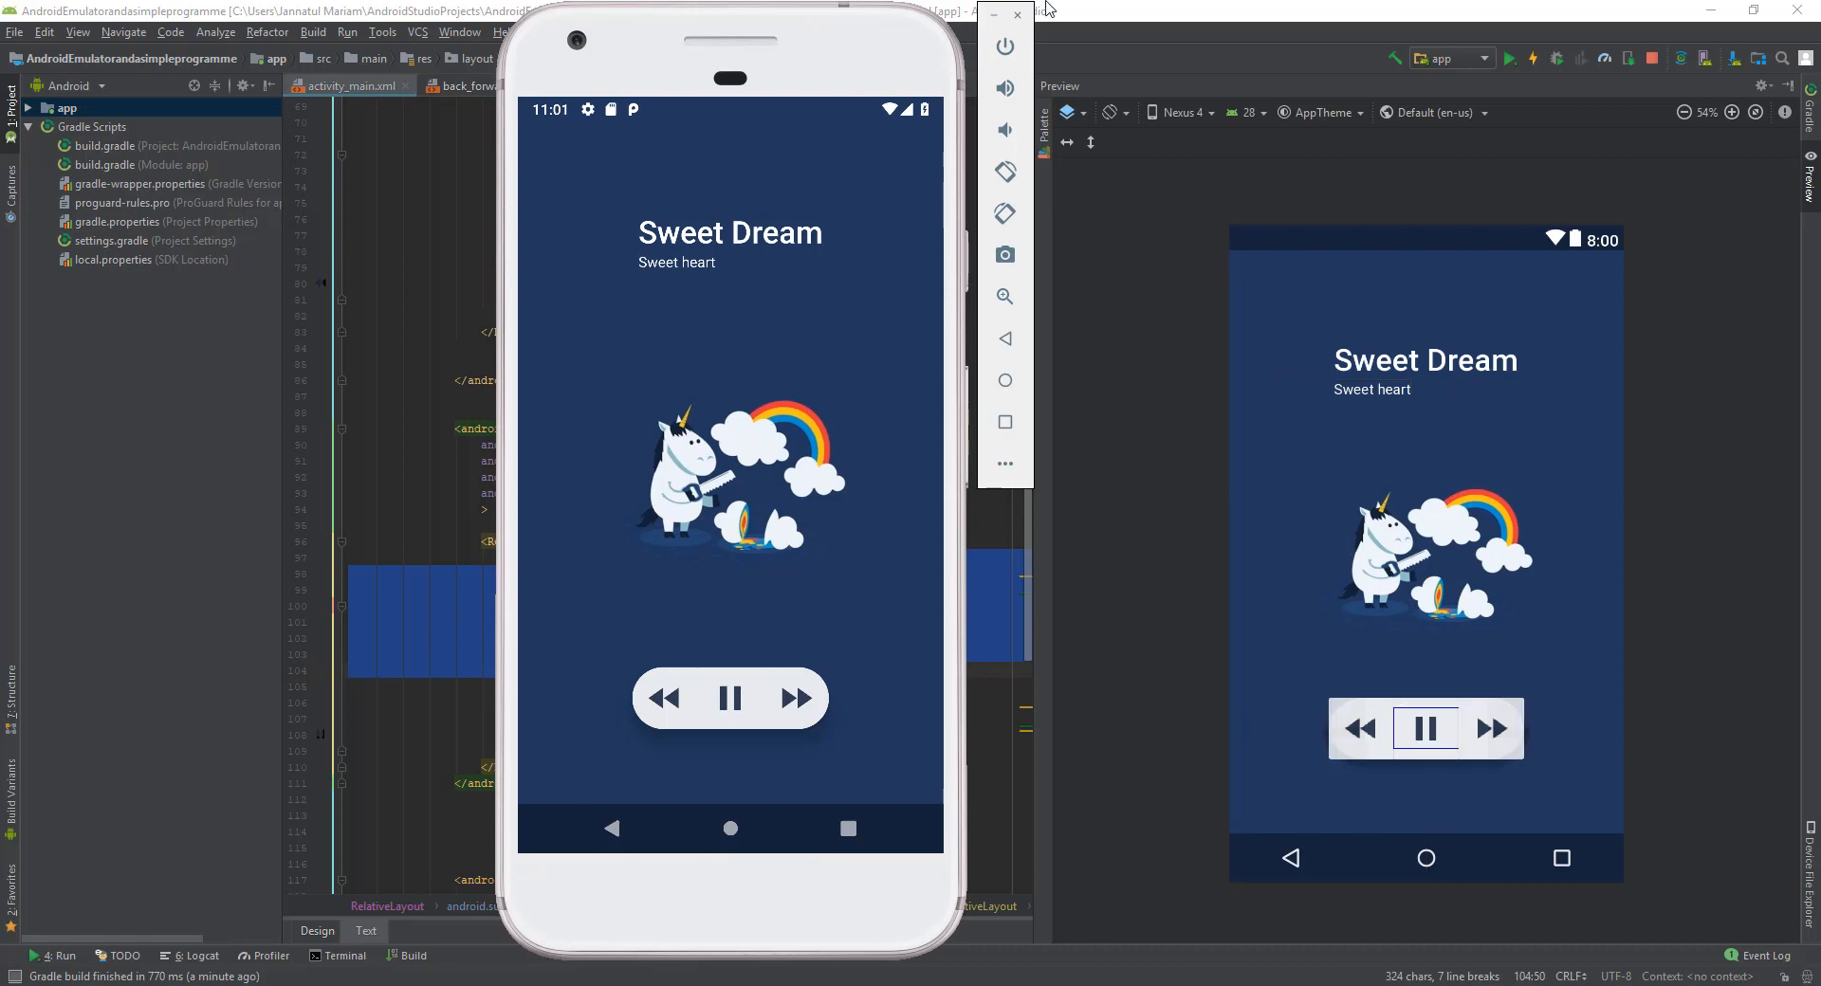
# Step: Minimise the open emulator windows and restore the one running the Sweet Dream app
pyautogui.click(995, 15)
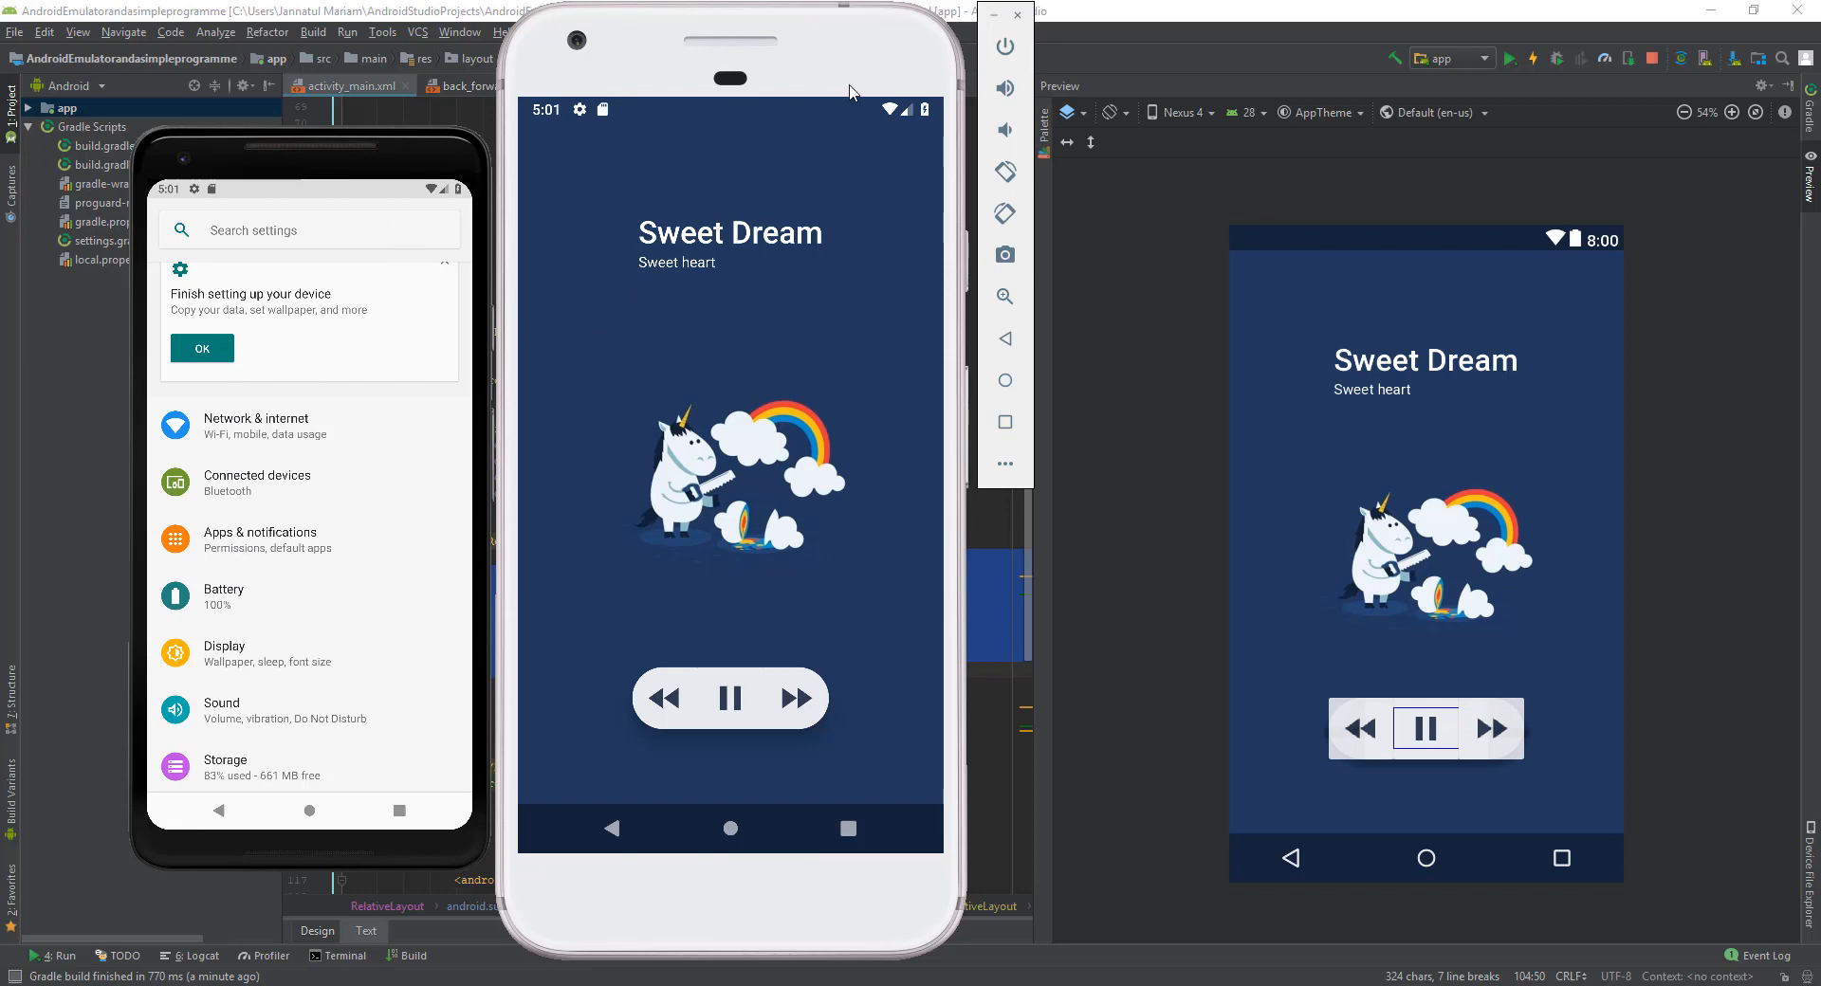
pyautogui.click(993, 15)
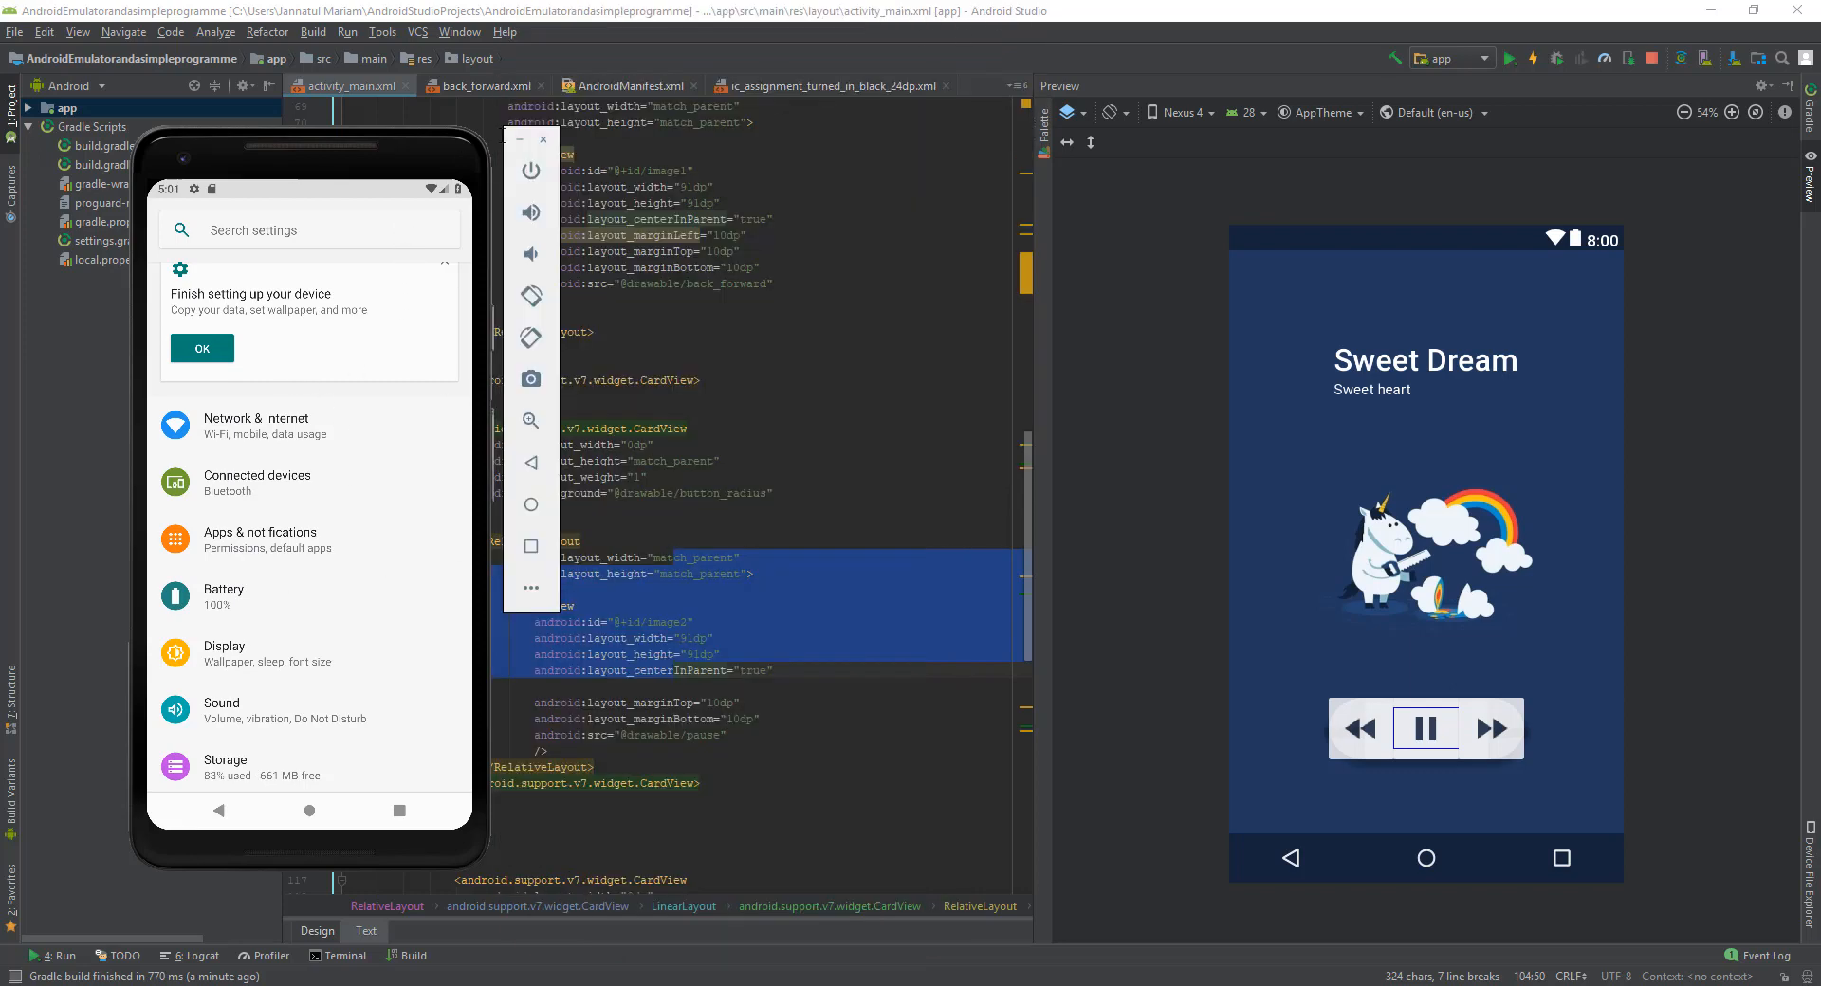
pyautogui.click(511, 139)
pyautogui.click(966, 984)
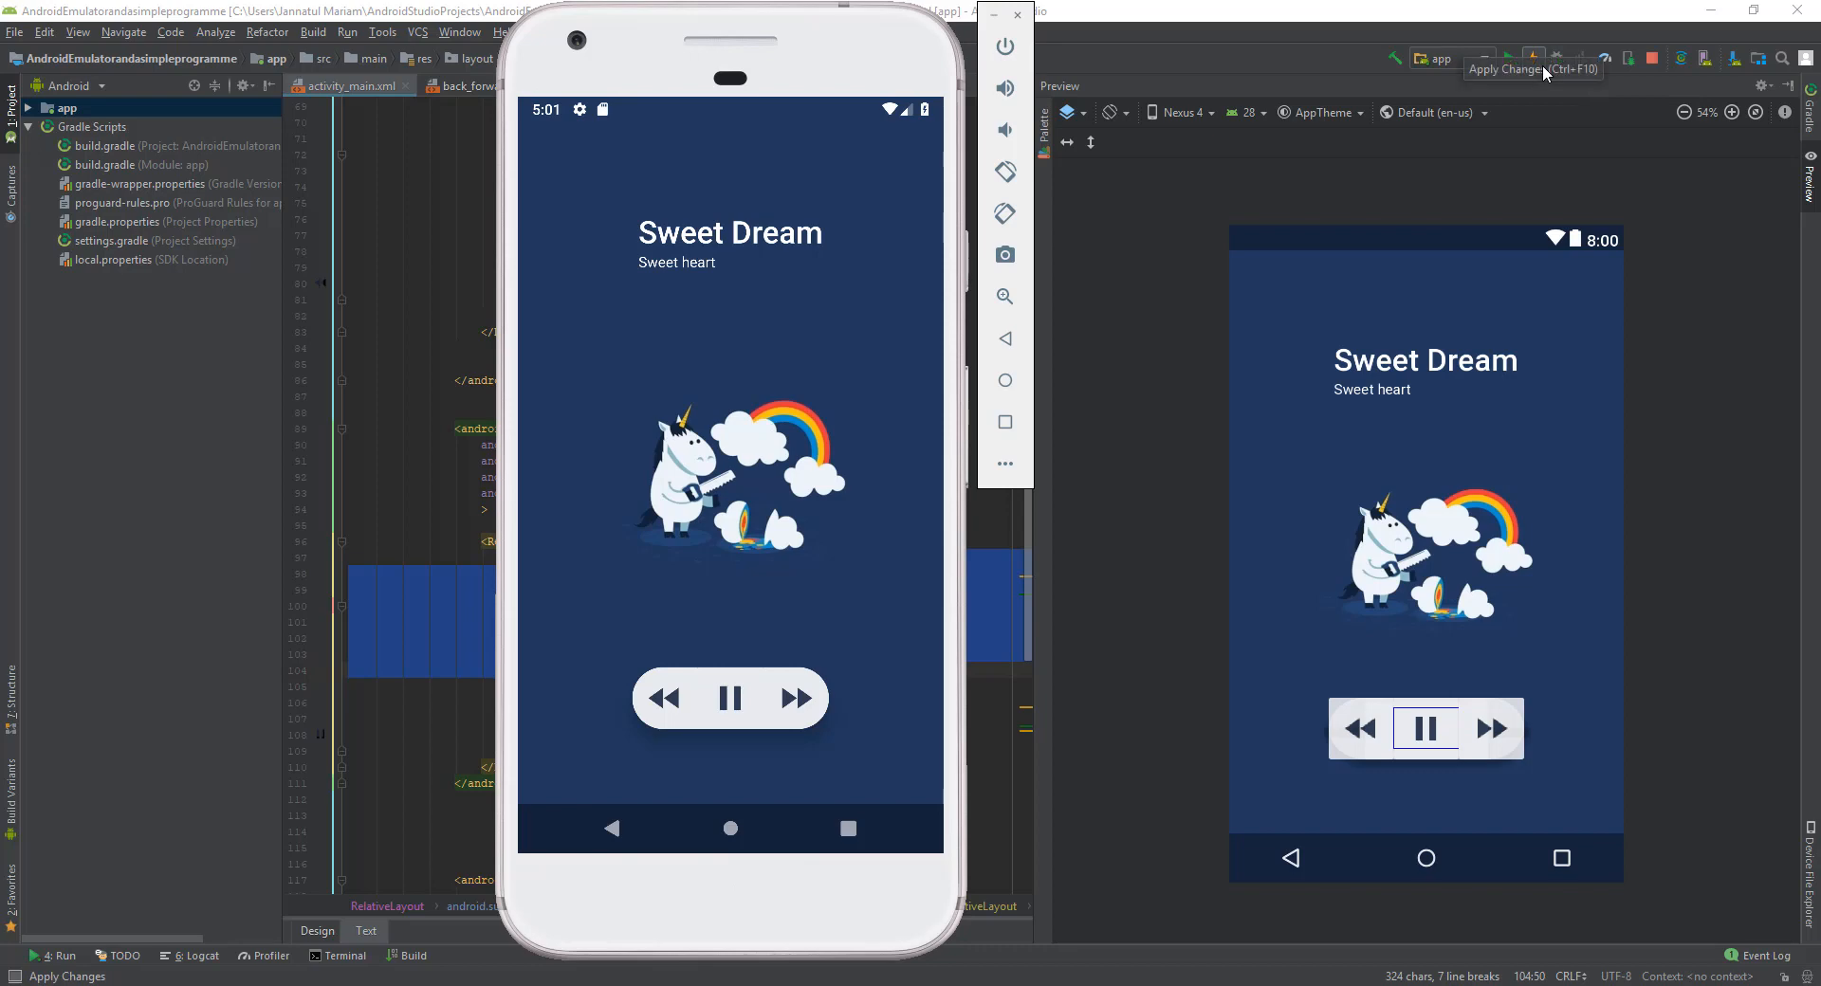
# Step: Reposition the emulator window clear of the layout preview and try to apply code changes to the running app
pyautogui.moveTo(492, 210); pyautogui.dragTo(1001, 275)
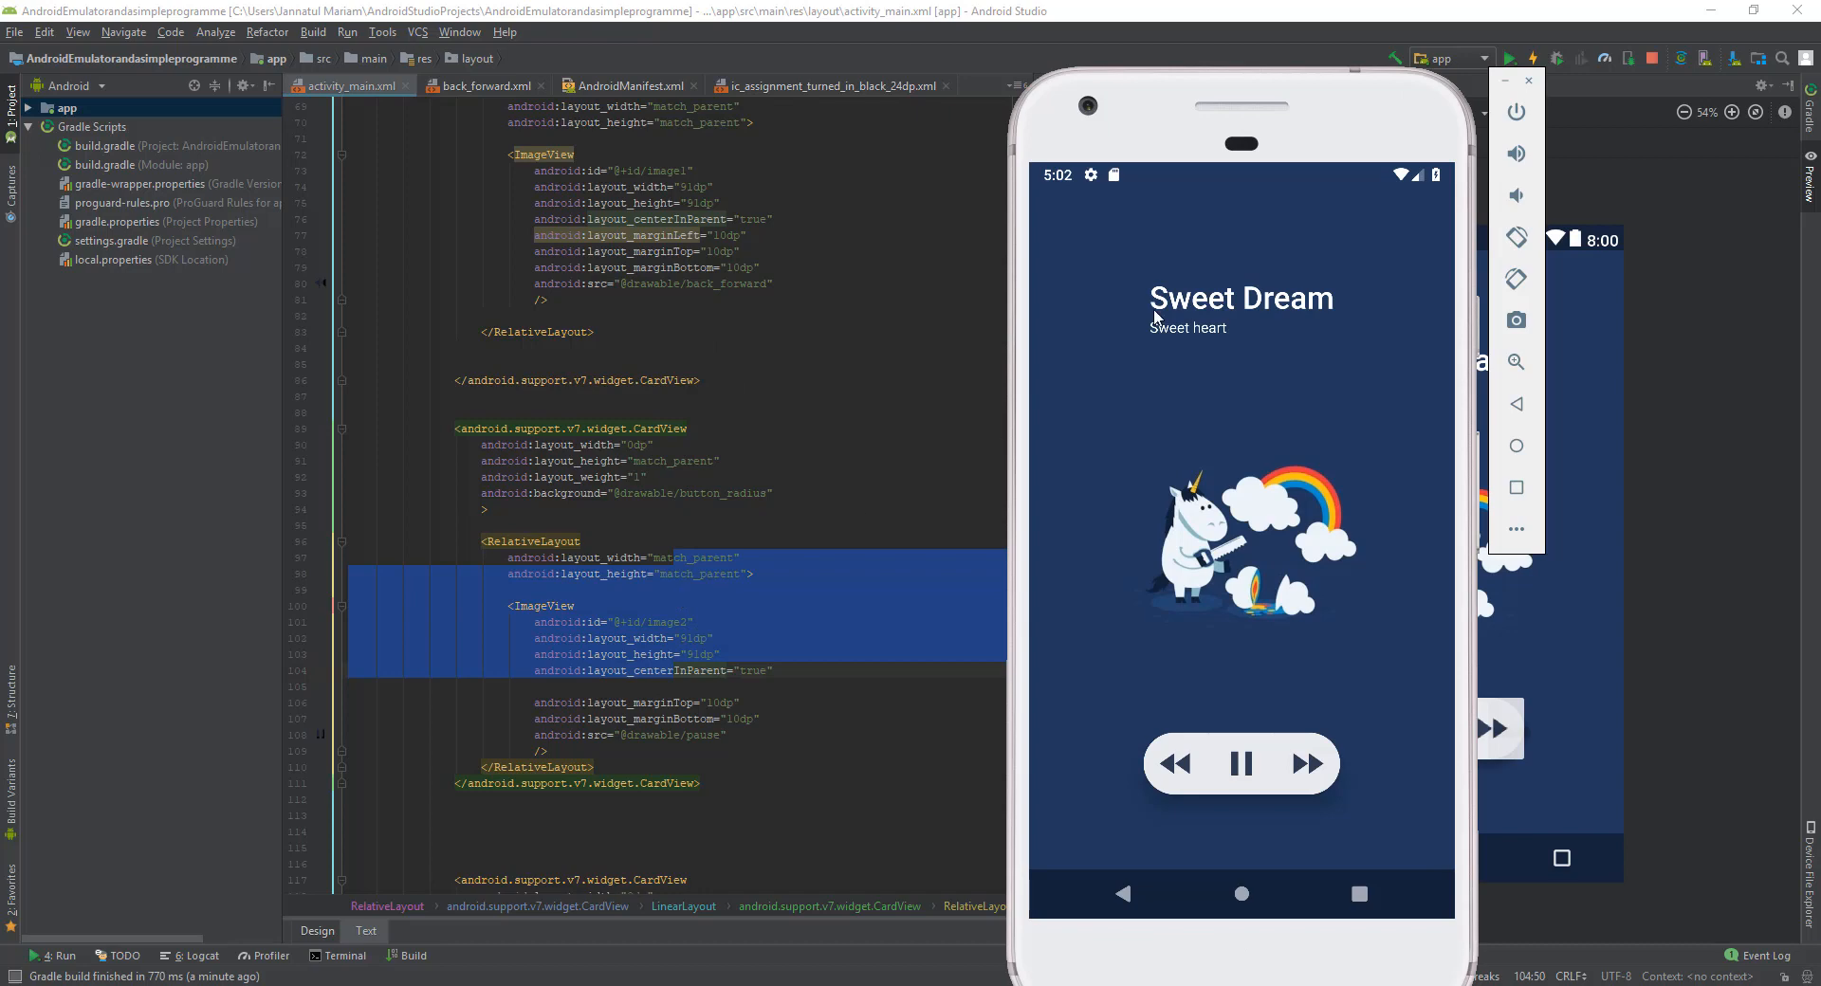
pyautogui.moveTo(1282, 160); pyautogui.dragTo(807, 105)
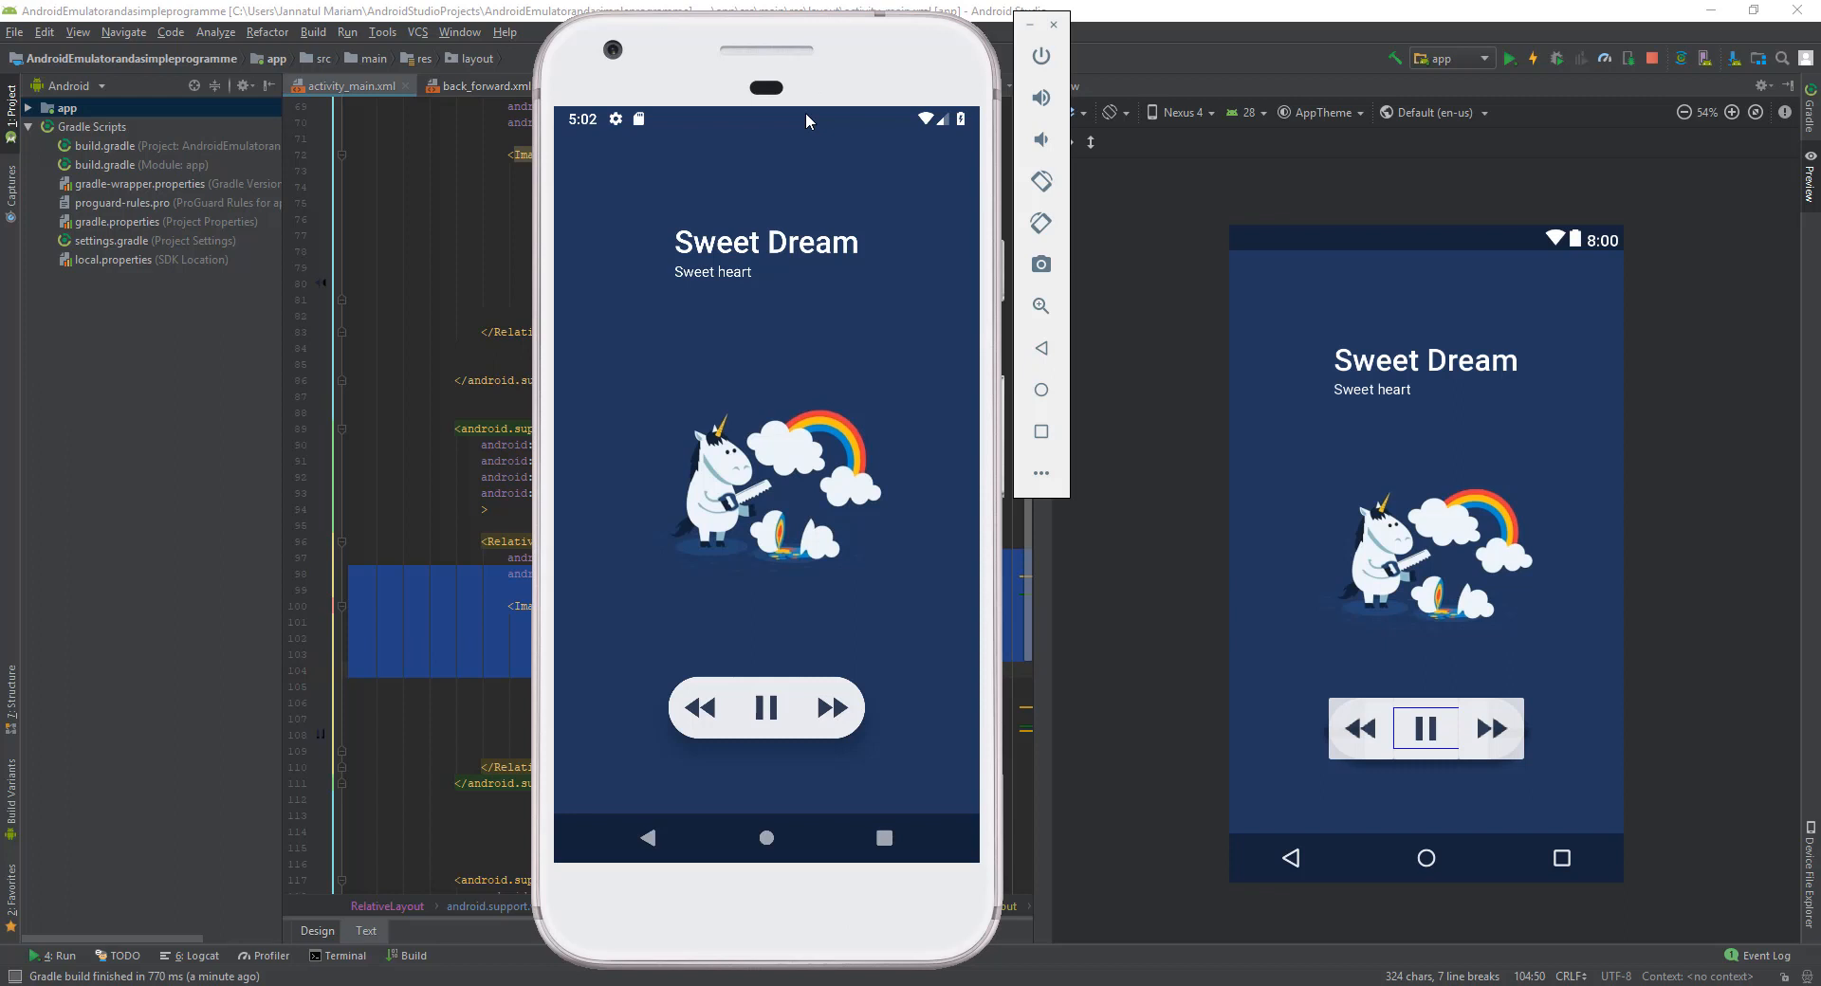
pyautogui.click(1534, 60)
pyautogui.click(1536, 61)
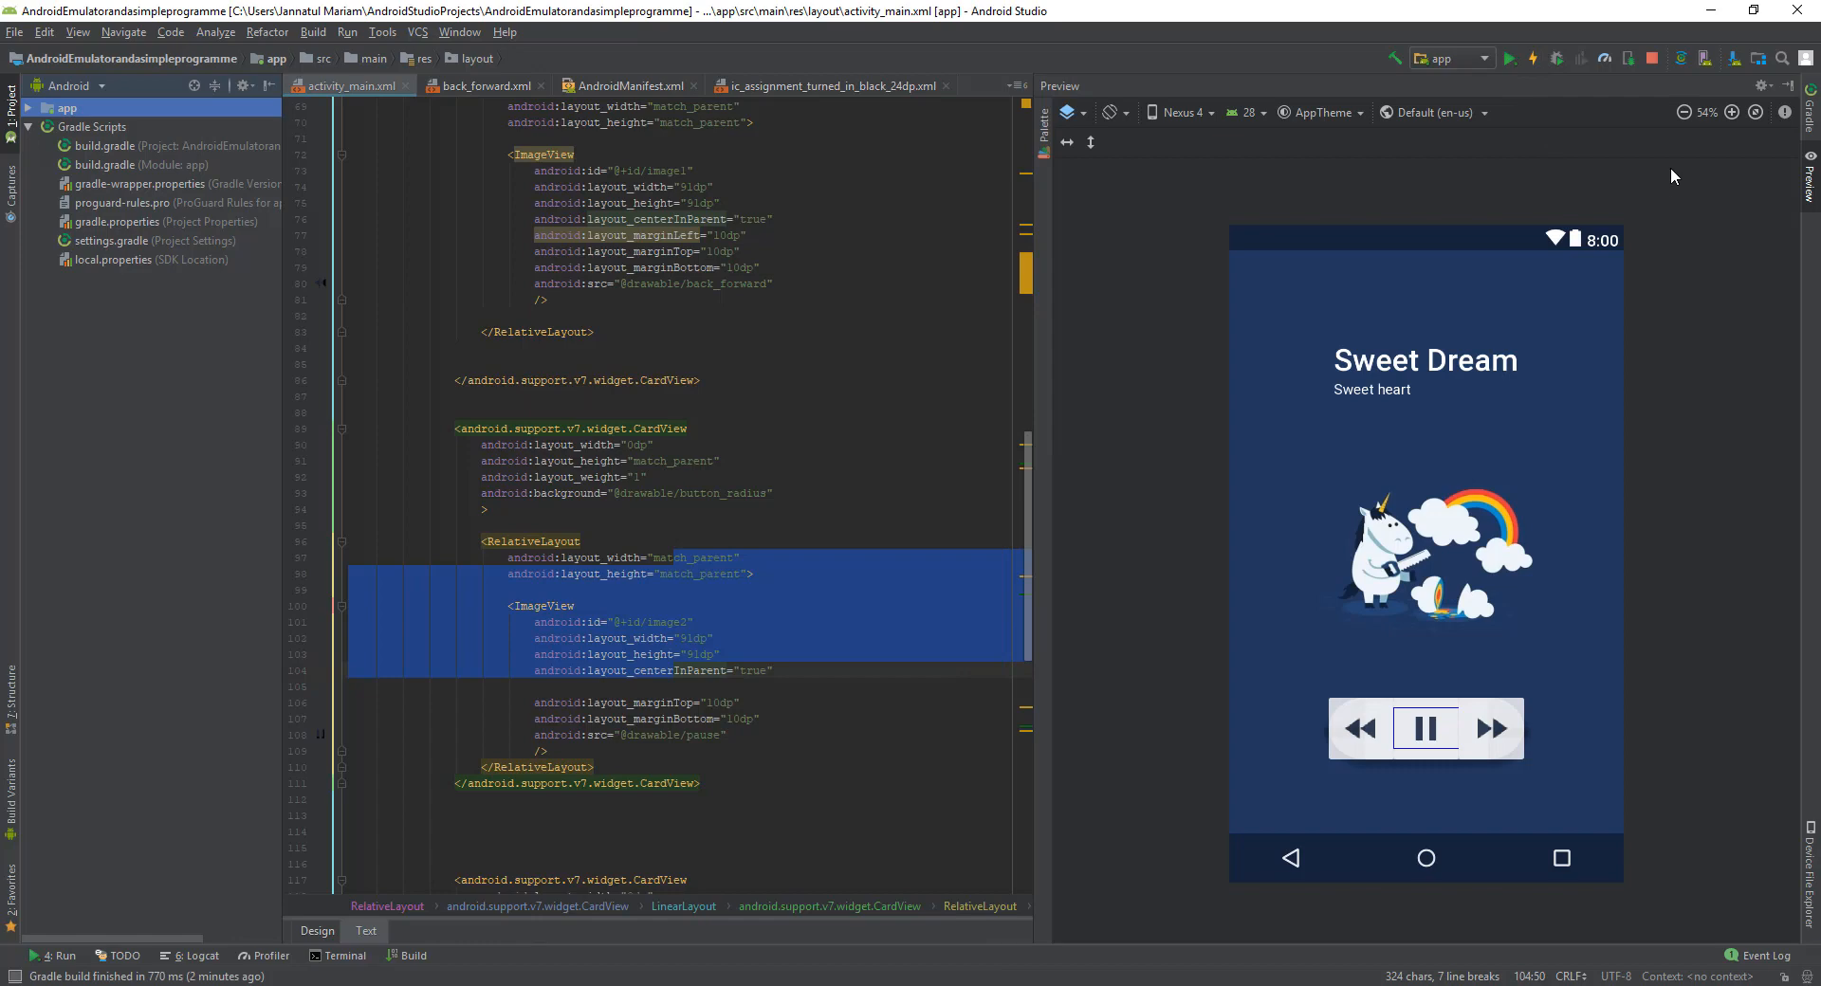
# Step: Open the list of virtual devices and view the configuration of the abd fun device
pyautogui.click(1713, 61)
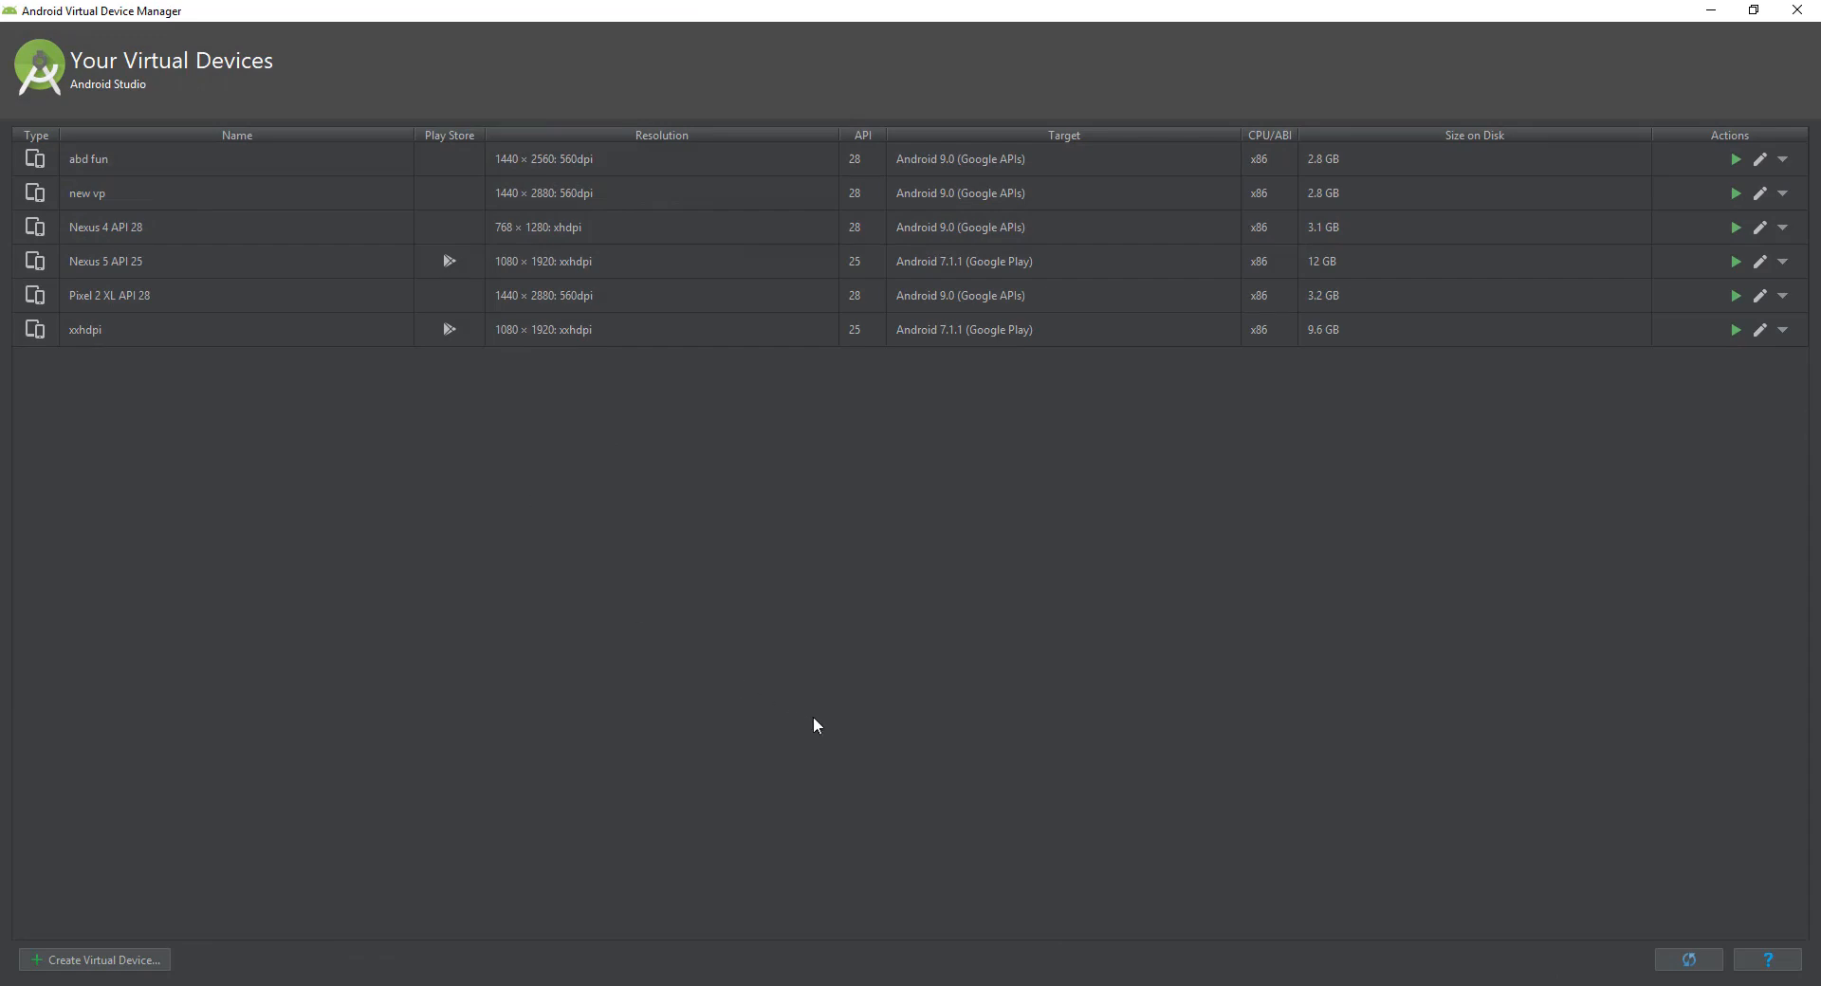
pyautogui.click(1796, 11)
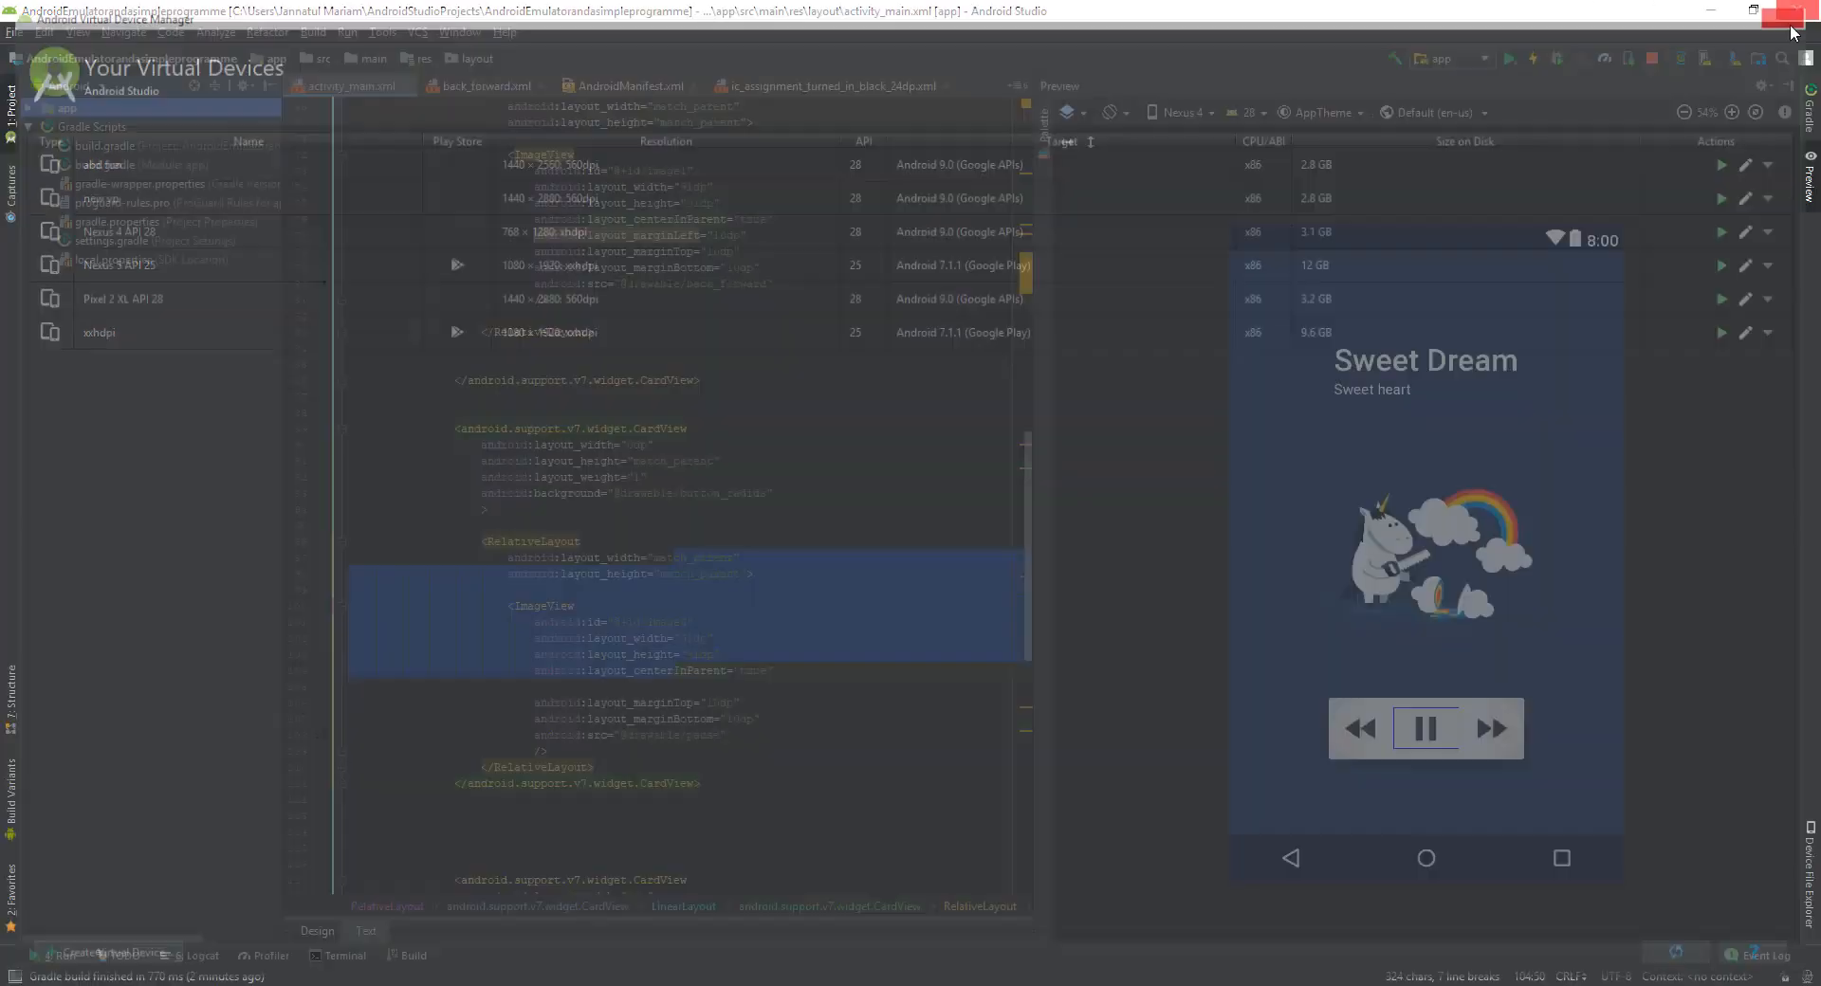
pyautogui.click(1707, 57)
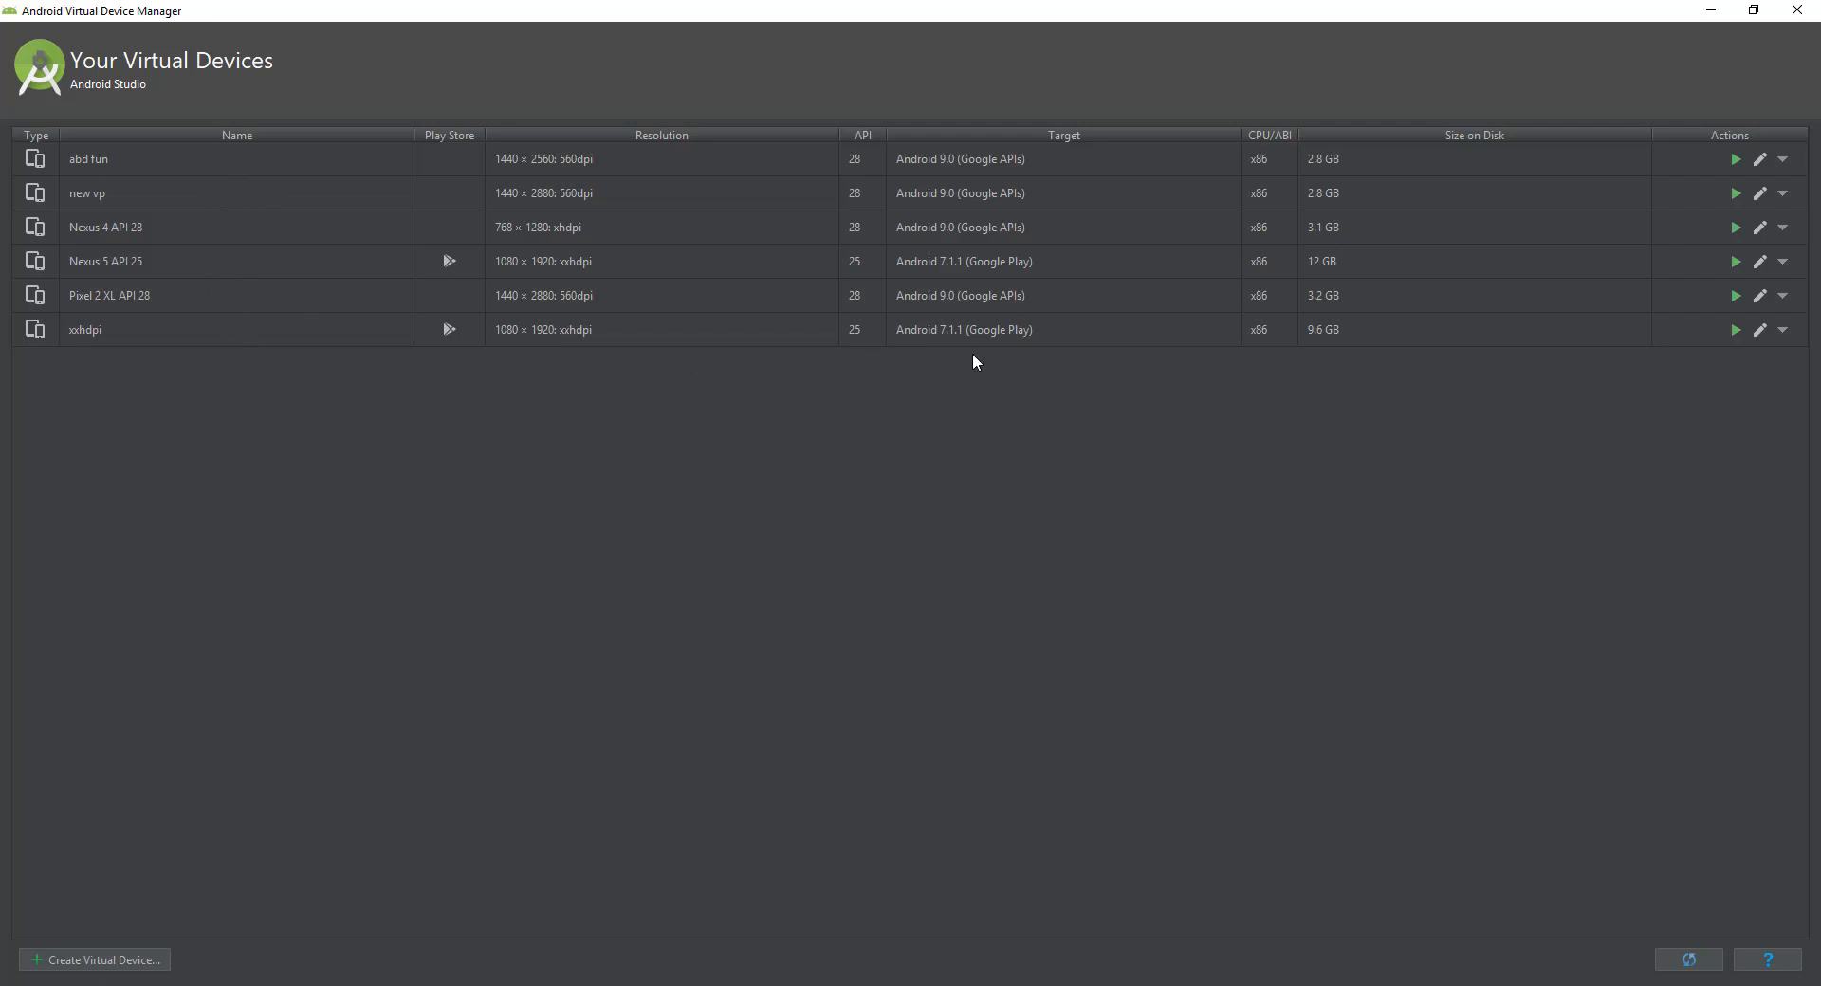
pyautogui.click(1760, 159)
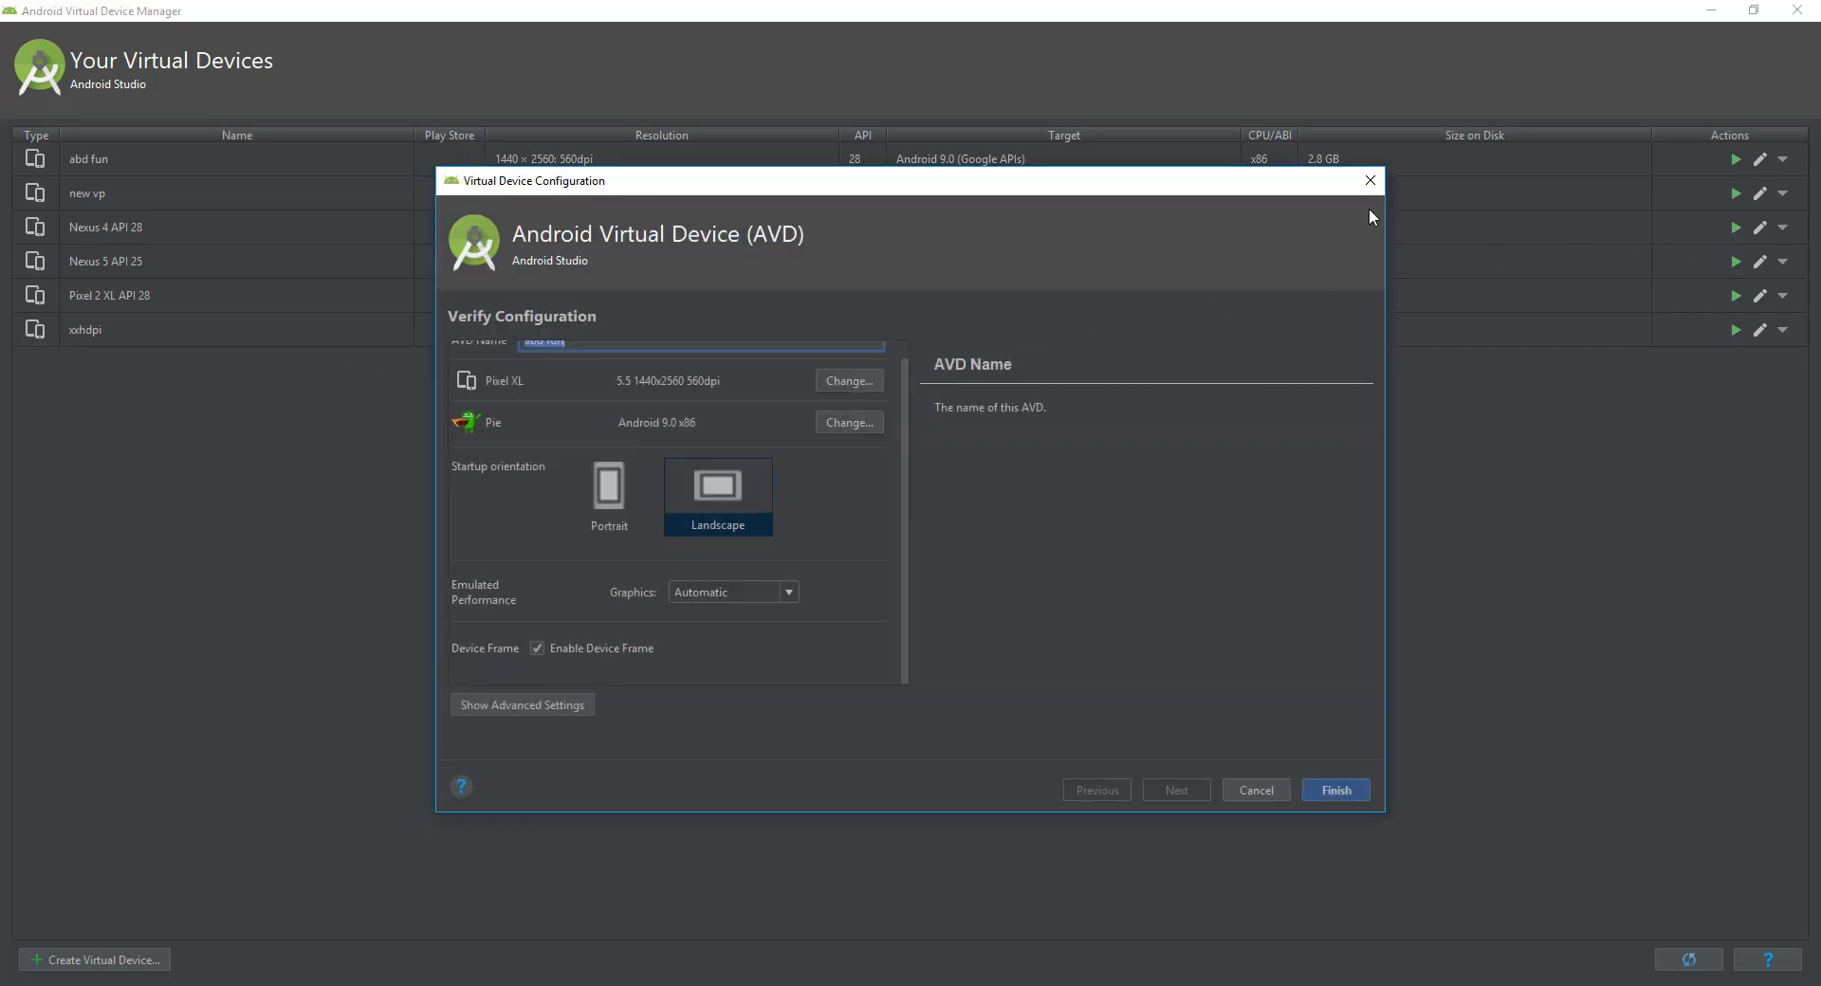
pyautogui.click(1371, 180)
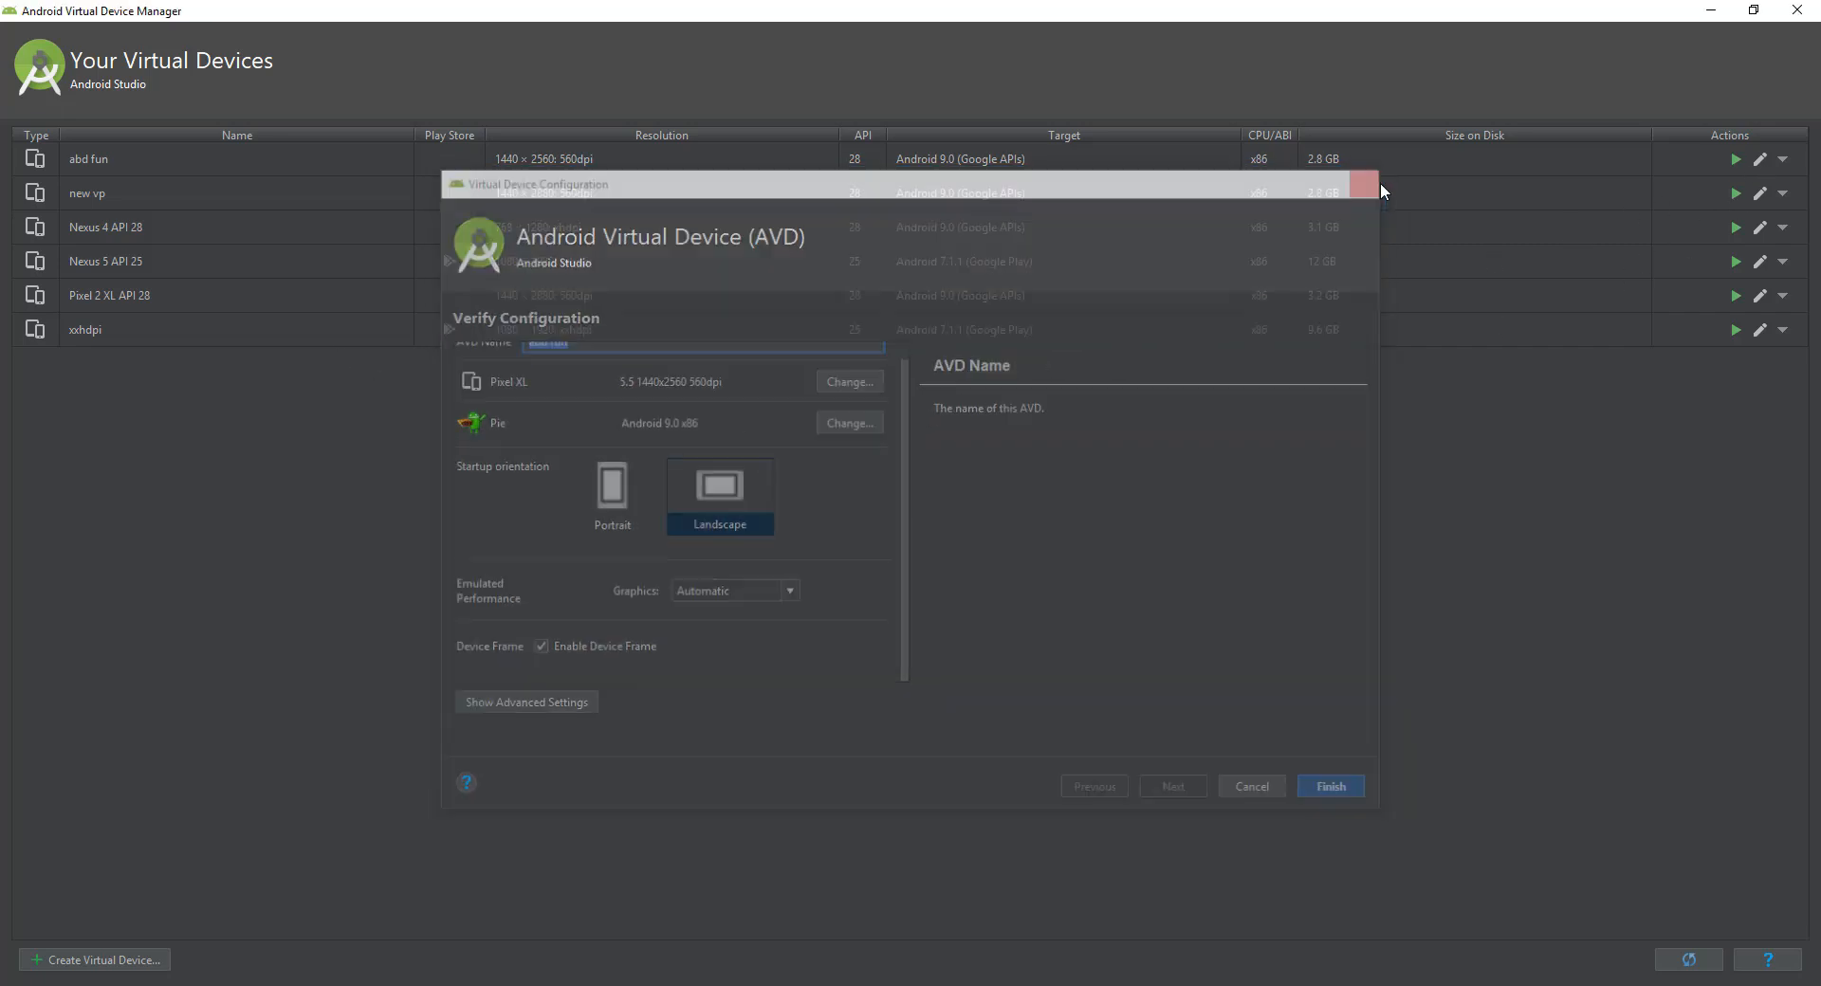
# Step: Set the startup orientation of the abd fun virtual device to Portrait and save its configuration
pyautogui.click(122, 169)
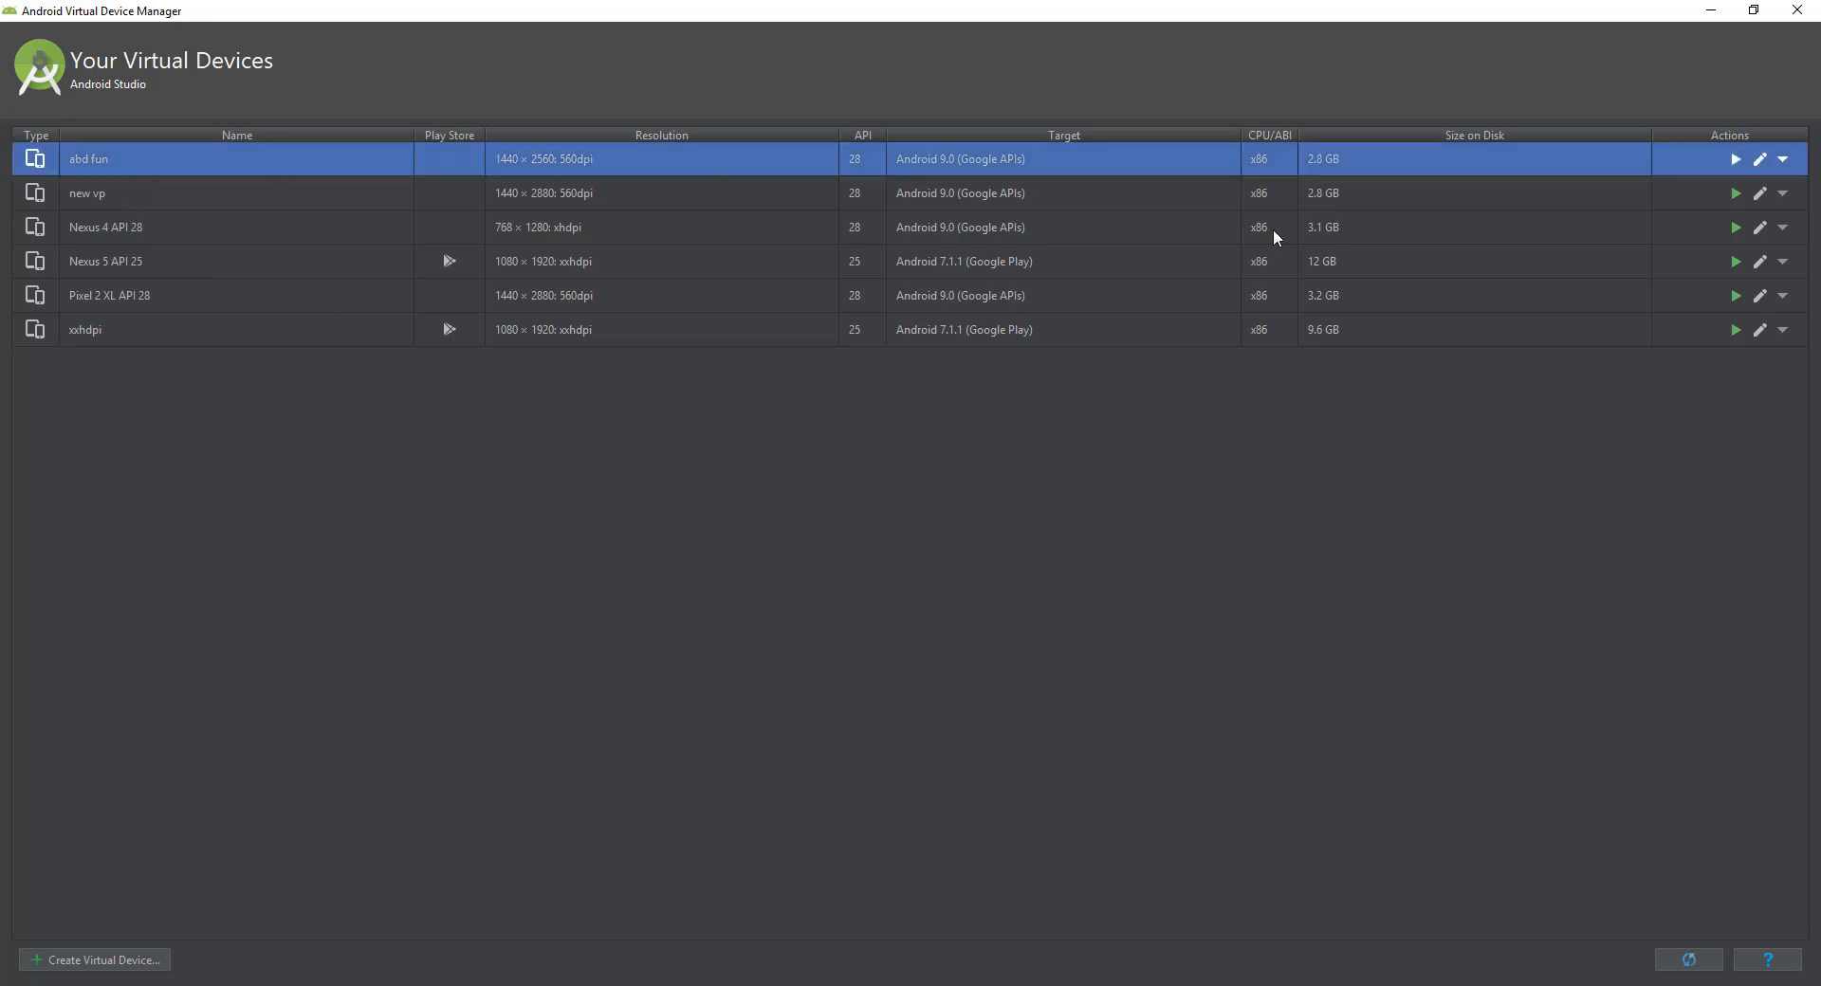
pyautogui.click(1760, 159)
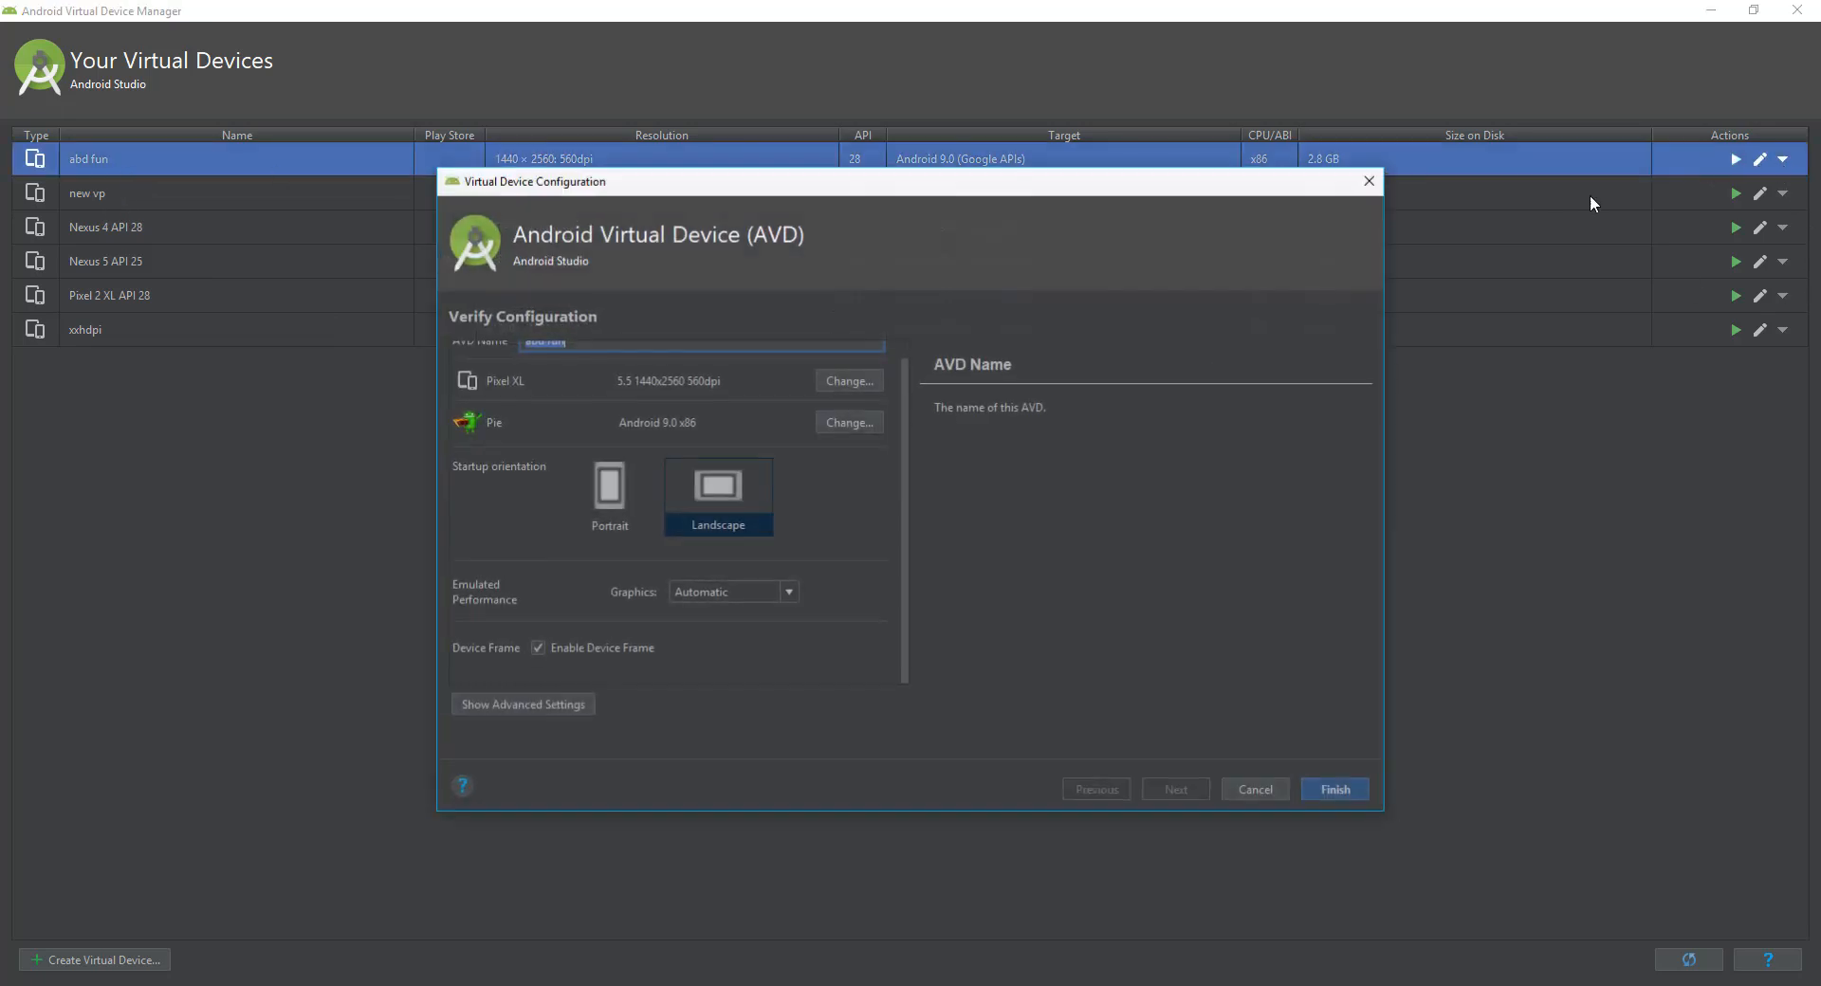
pyautogui.click(619, 495)
pyautogui.click(1335, 790)
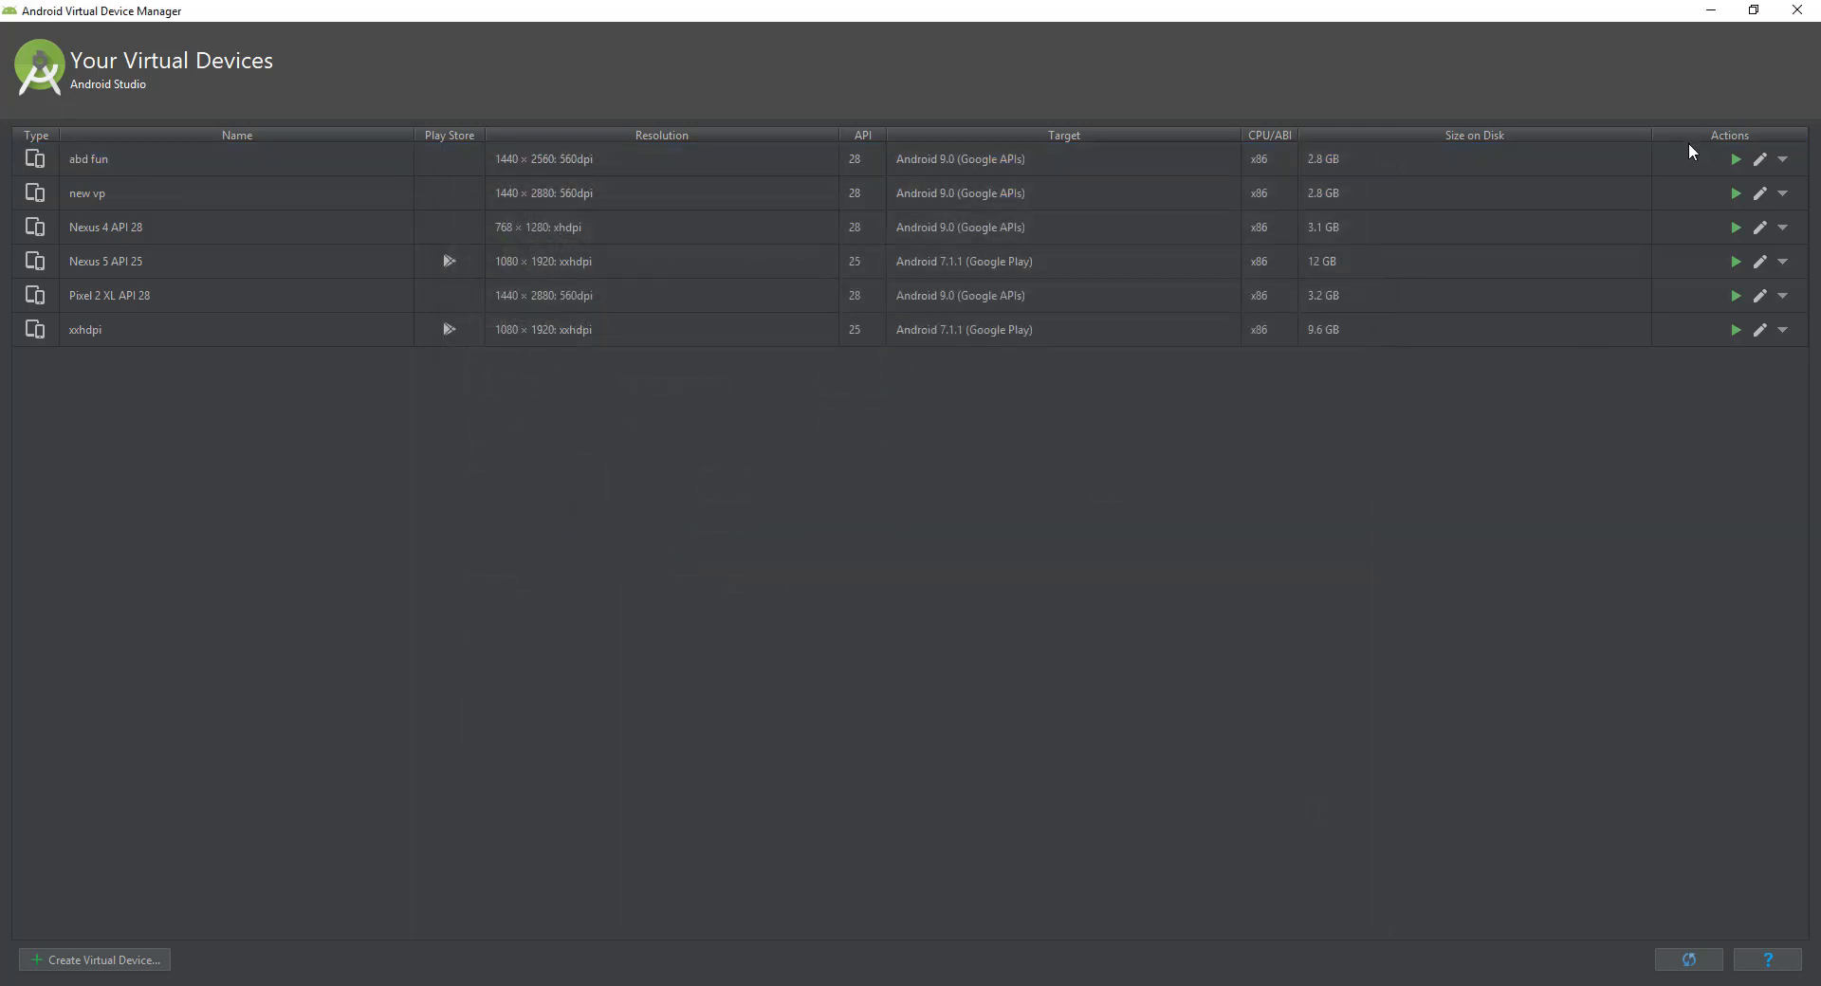
# Step: Try to launch abd fun from the virtual device list, and minimise the device list and the emulator window
pyautogui.click(1736, 161)
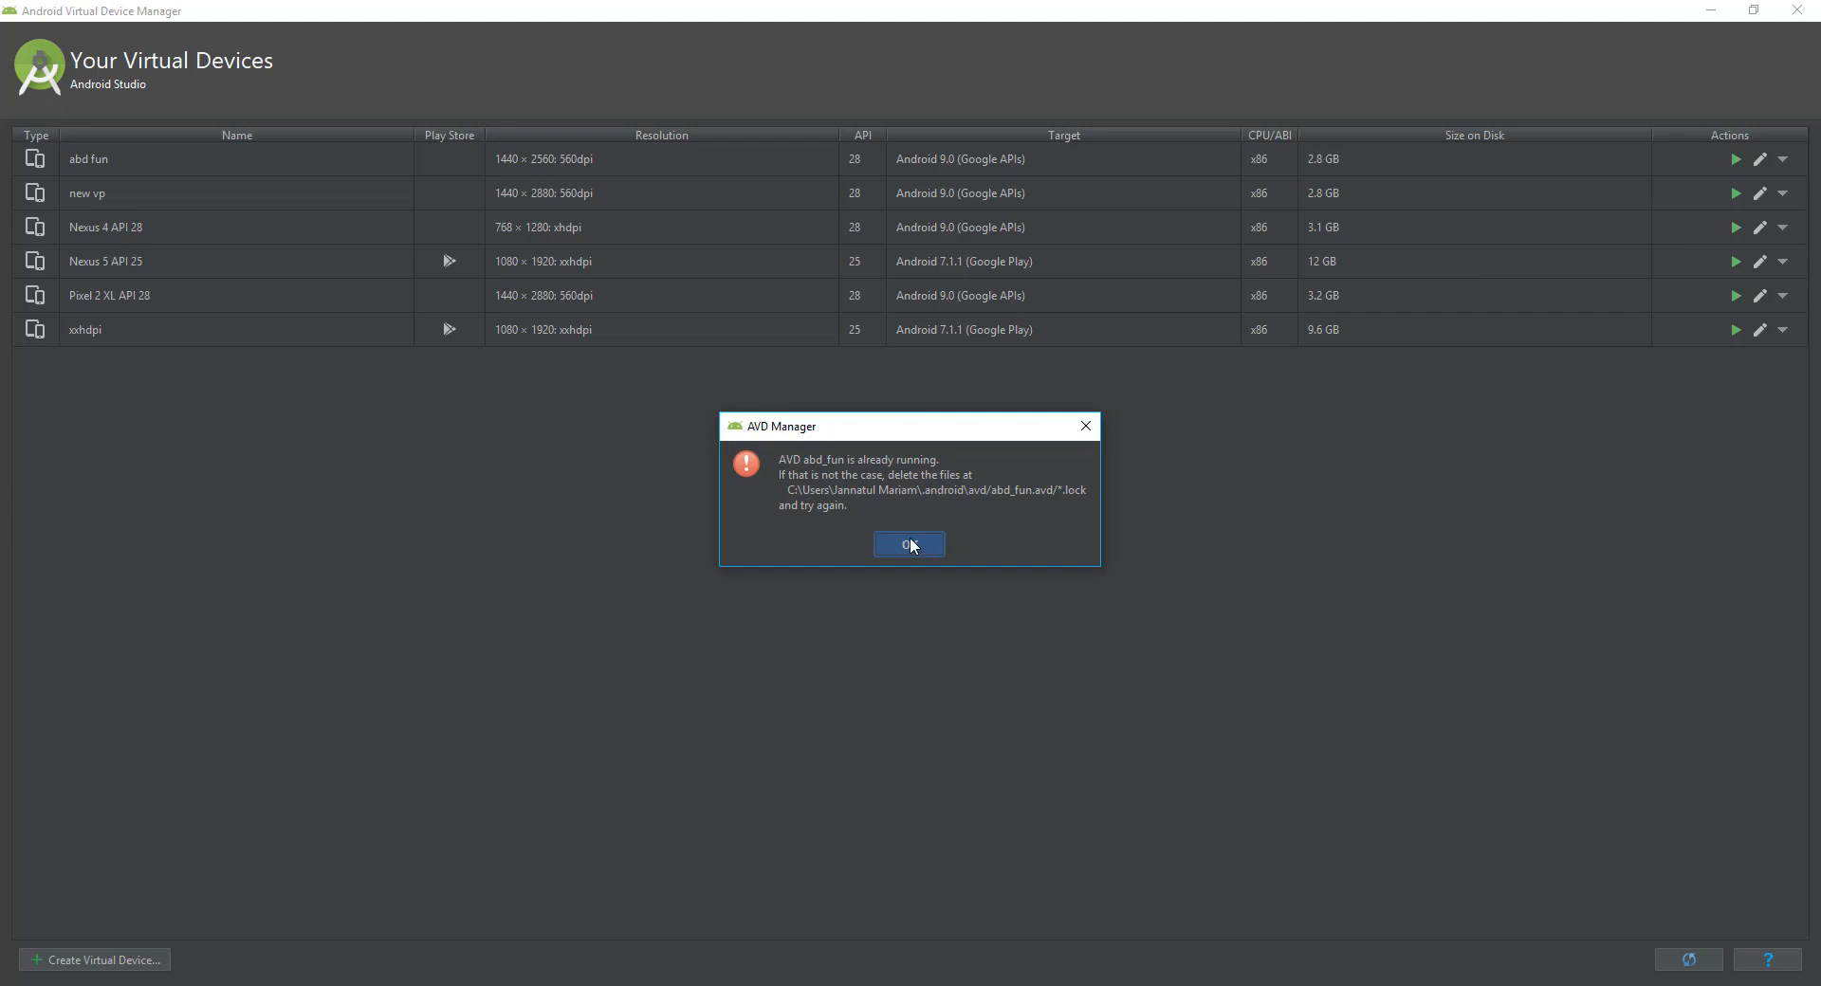
pyautogui.click(910, 544)
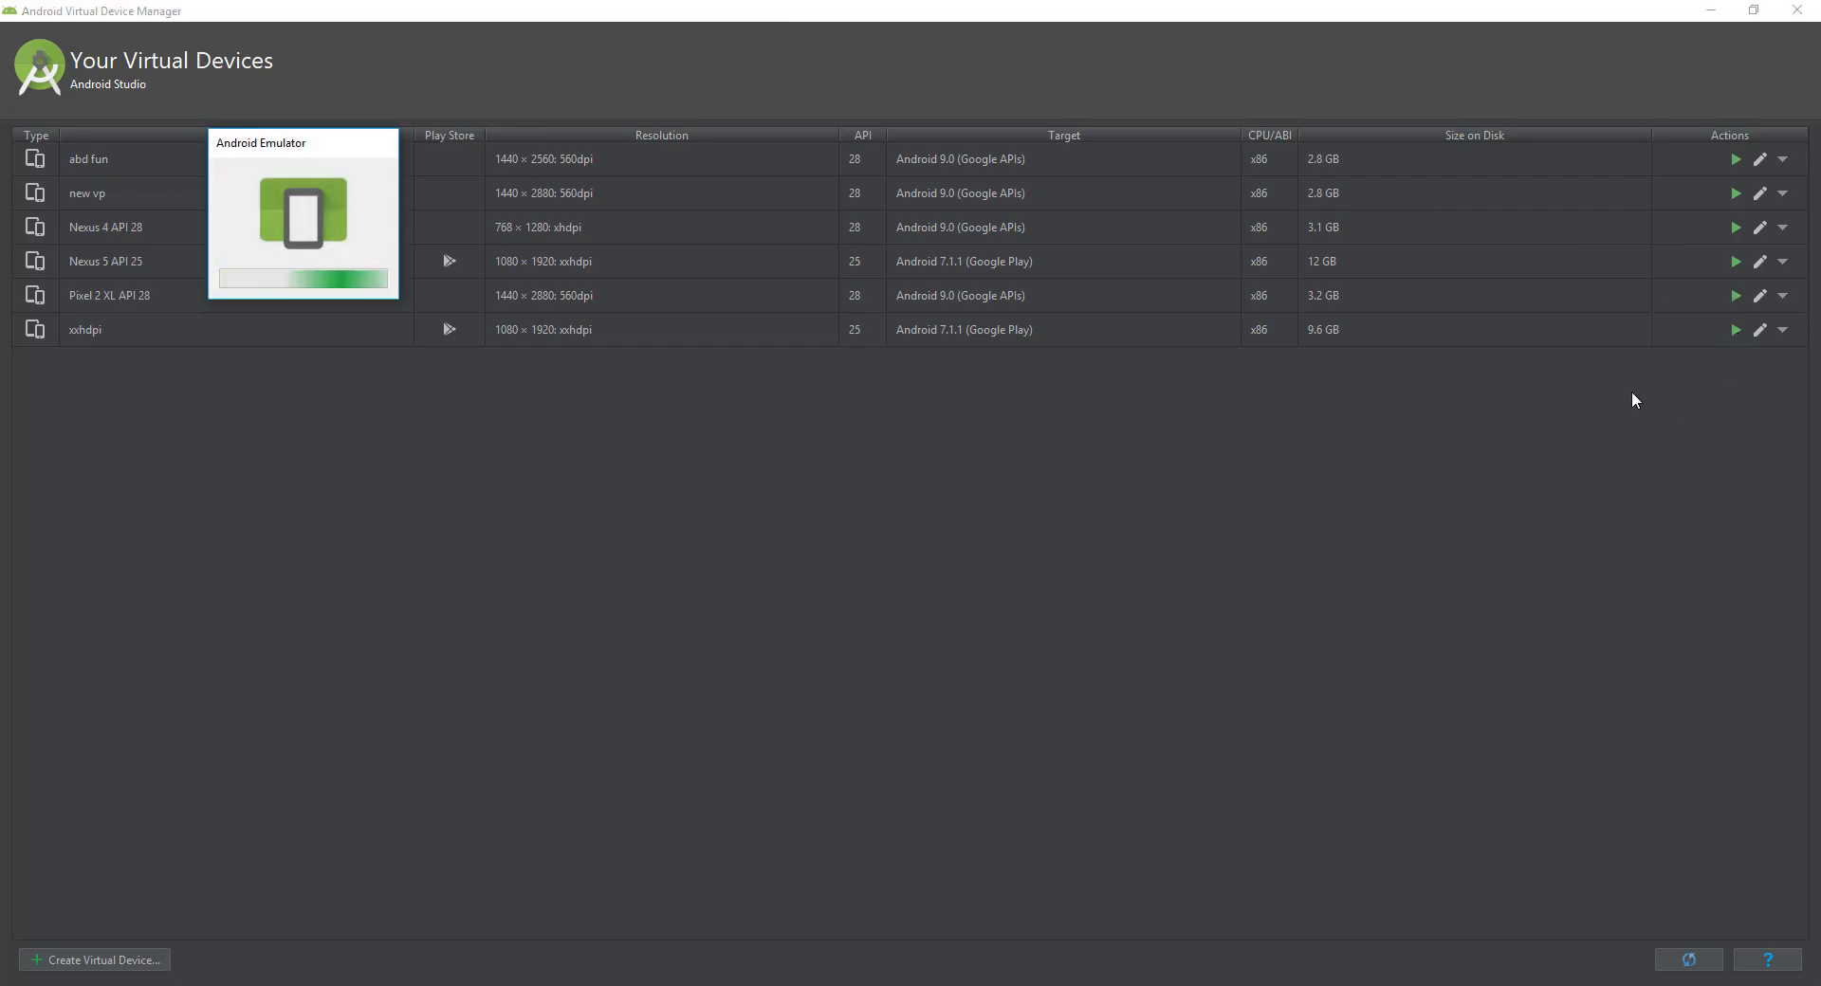
pyautogui.click(1715, 9)
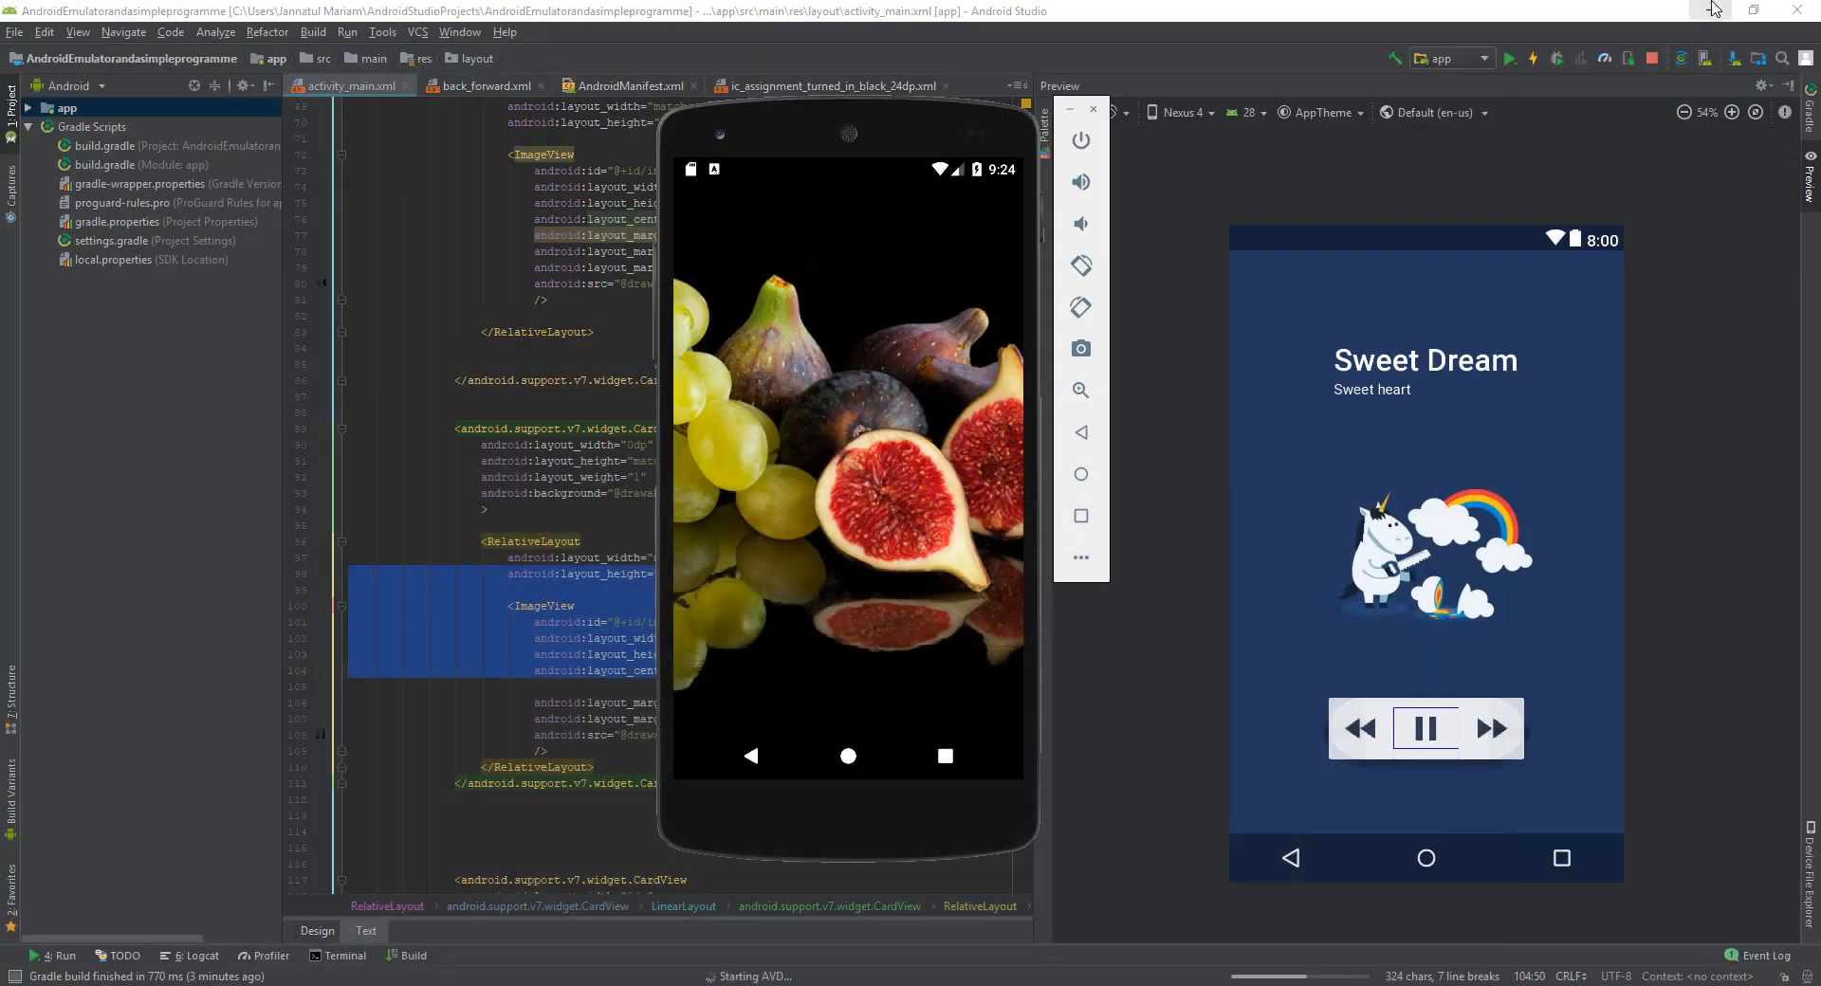
pyautogui.click(1069, 109)
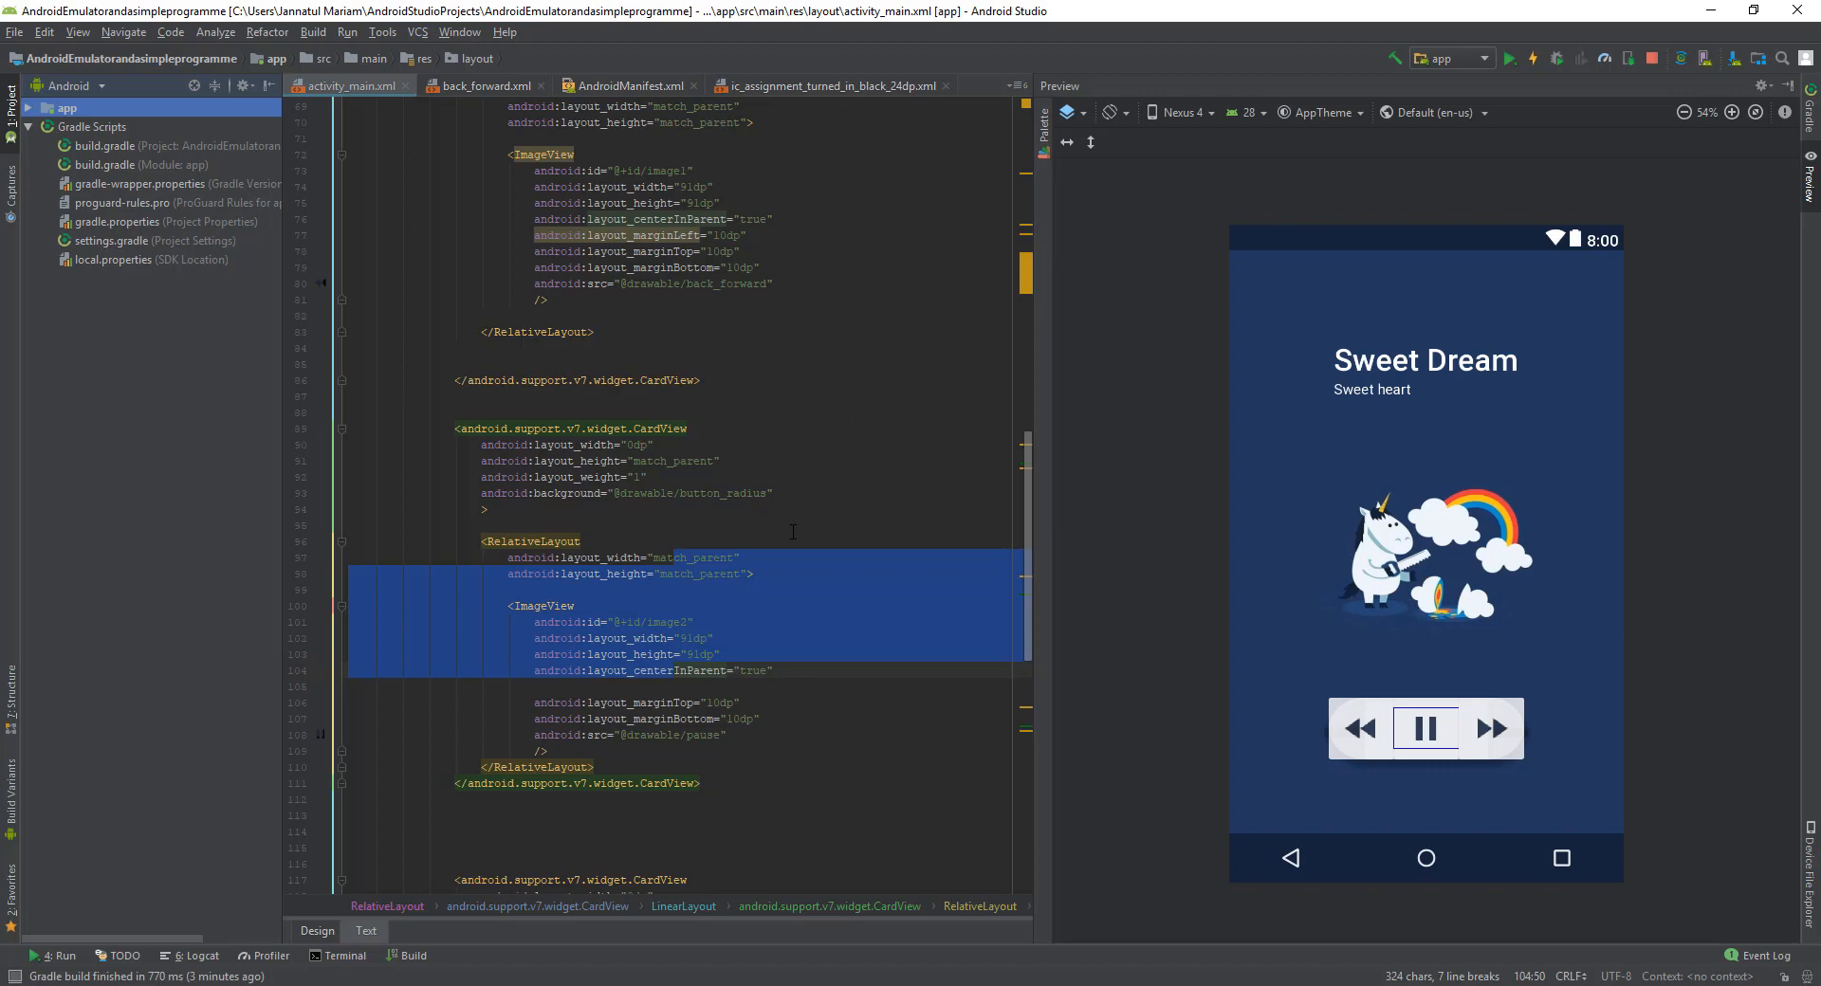
# Step: Check the virtual device list again, minimise it, and restore the emulator window running the Sweet Dream app
pyautogui.click(1704, 62)
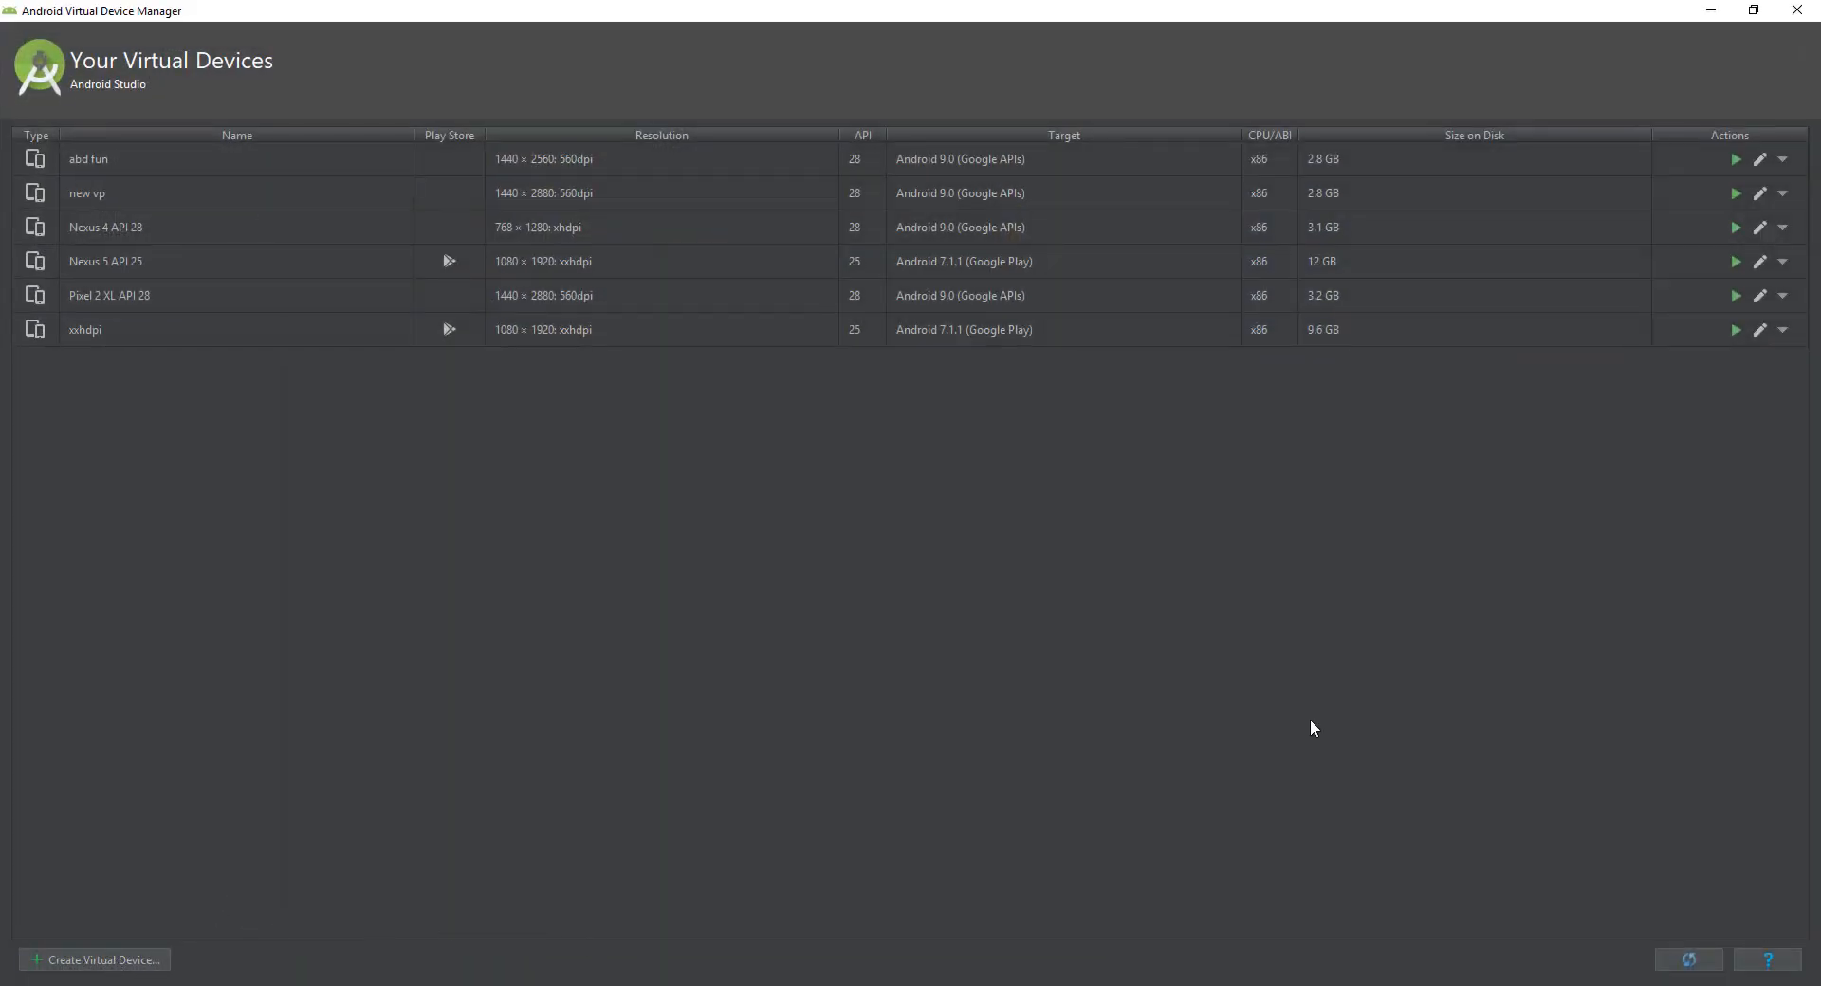
pyautogui.click(1711, 9)
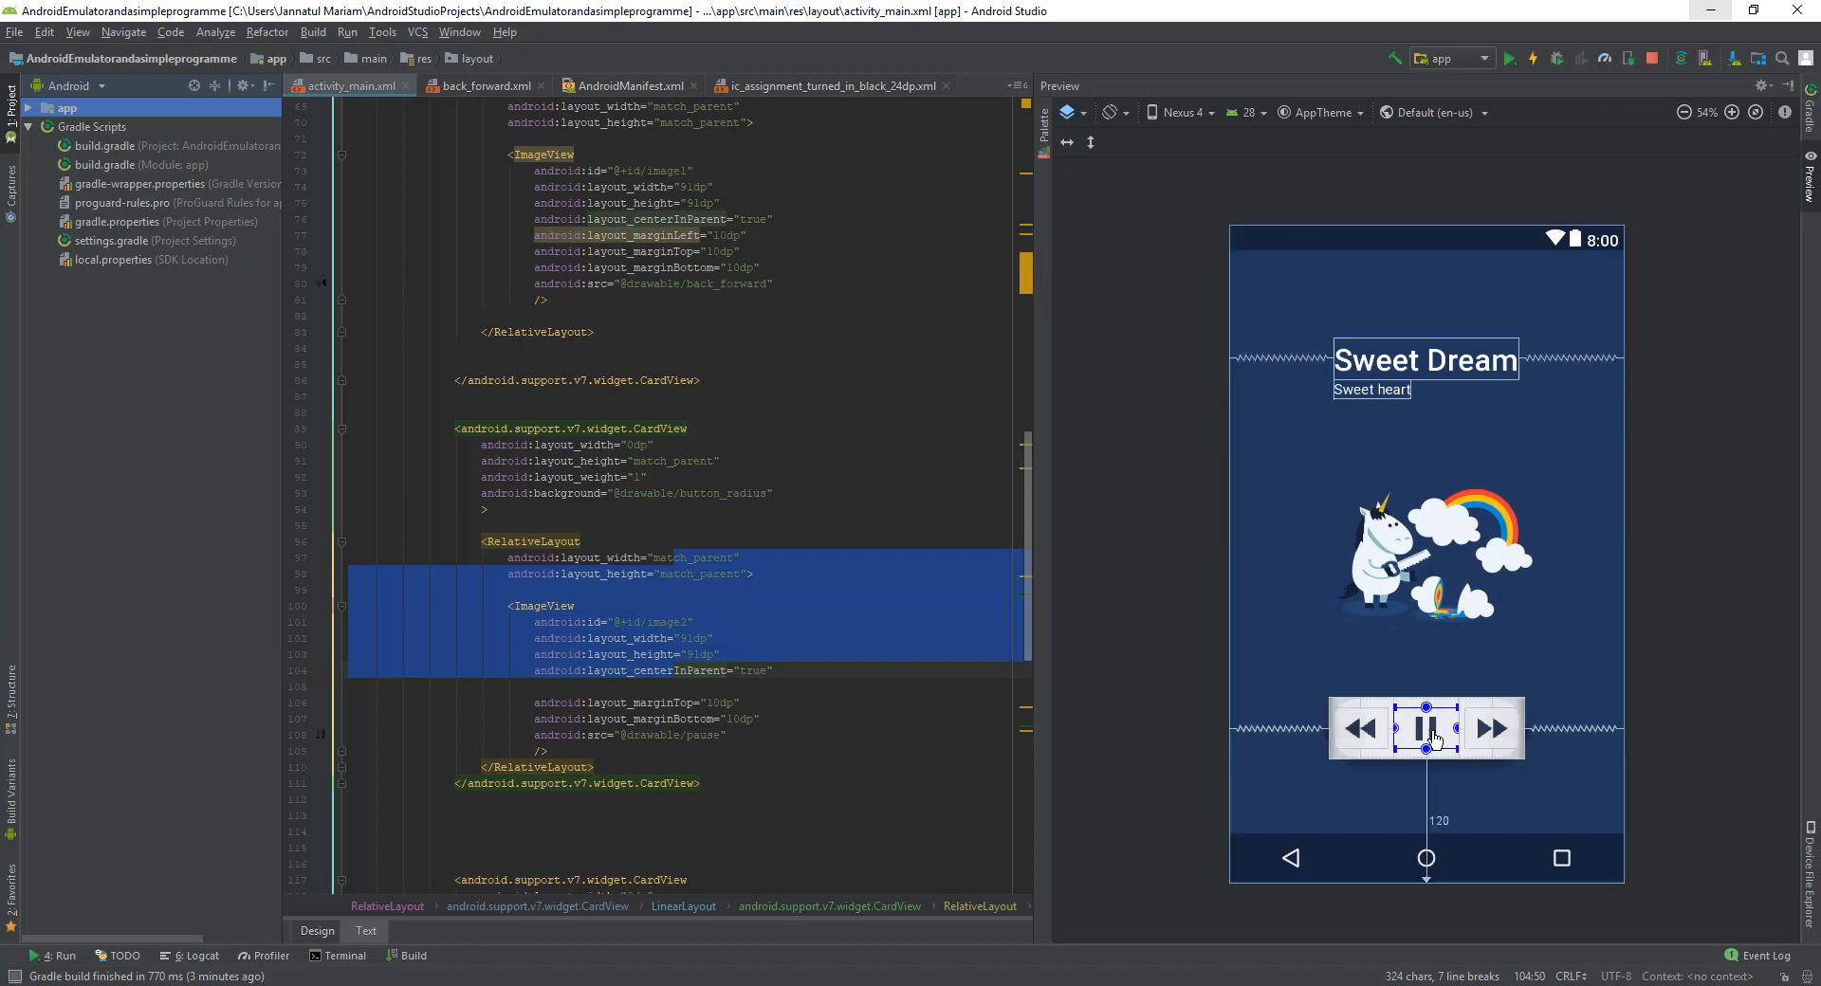
pyautogui.click(725, 984)
pyautogui.click(1157, 985)
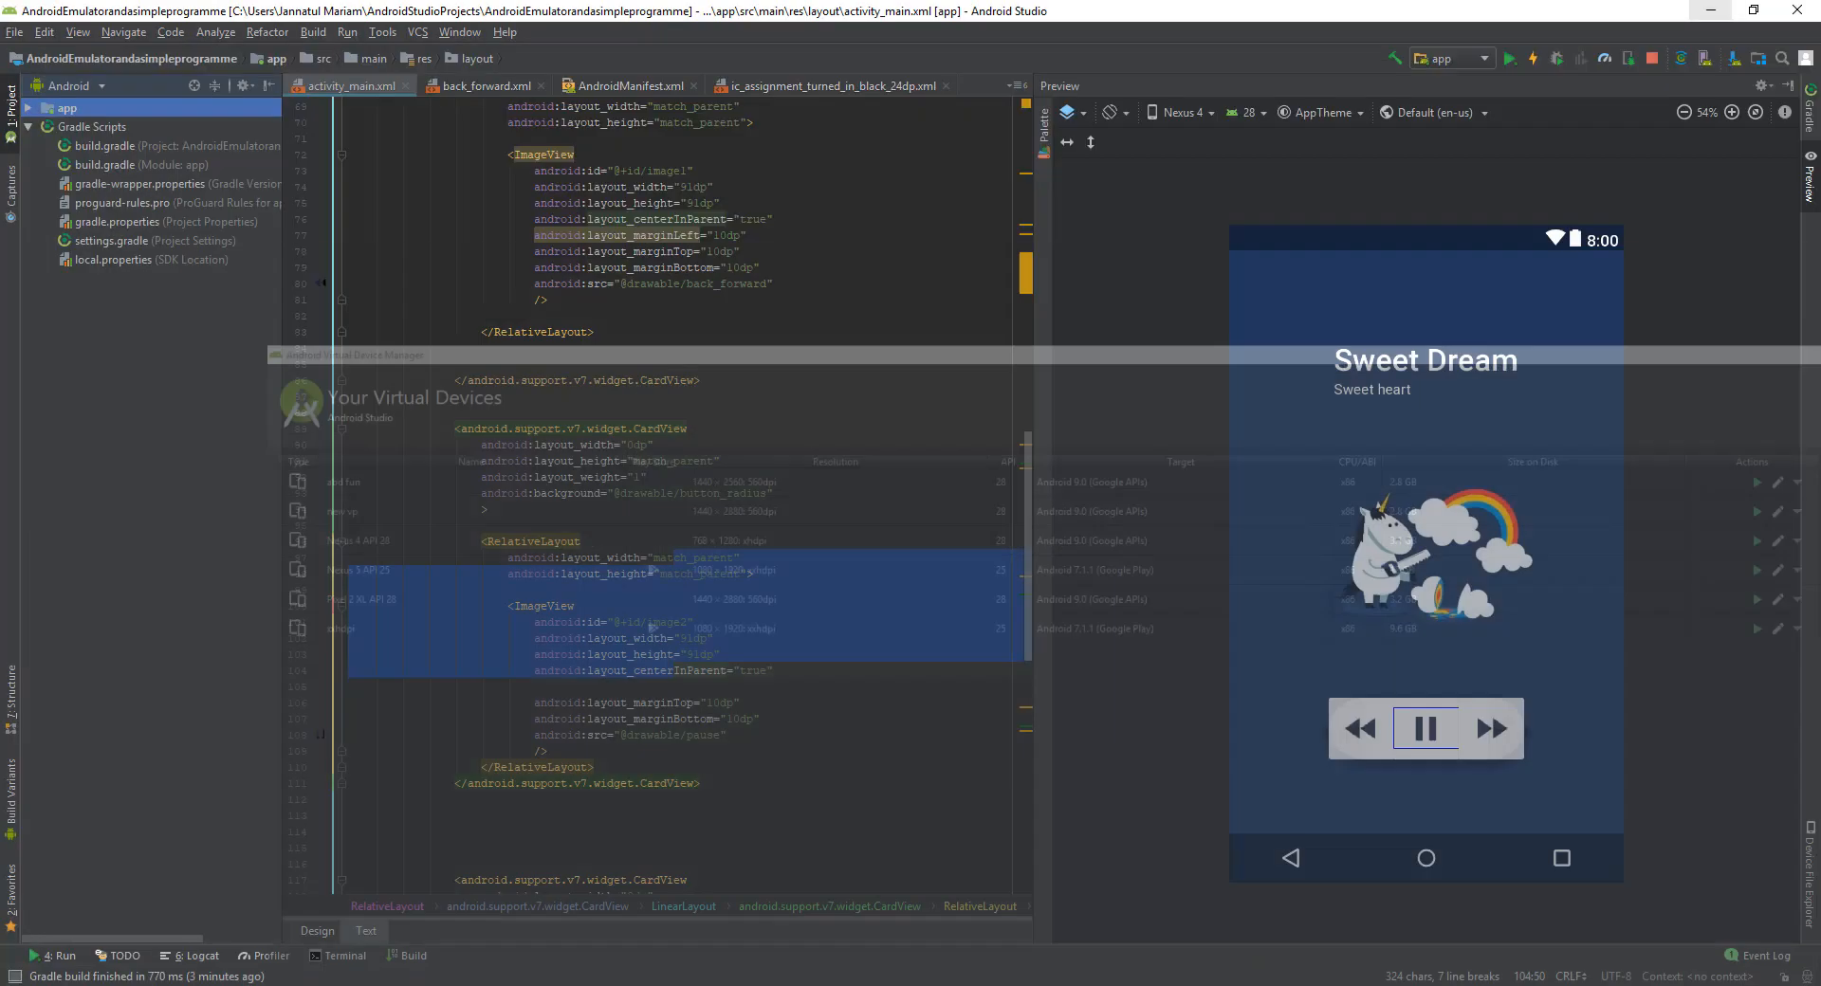
pyautogui.click(1205, 984)
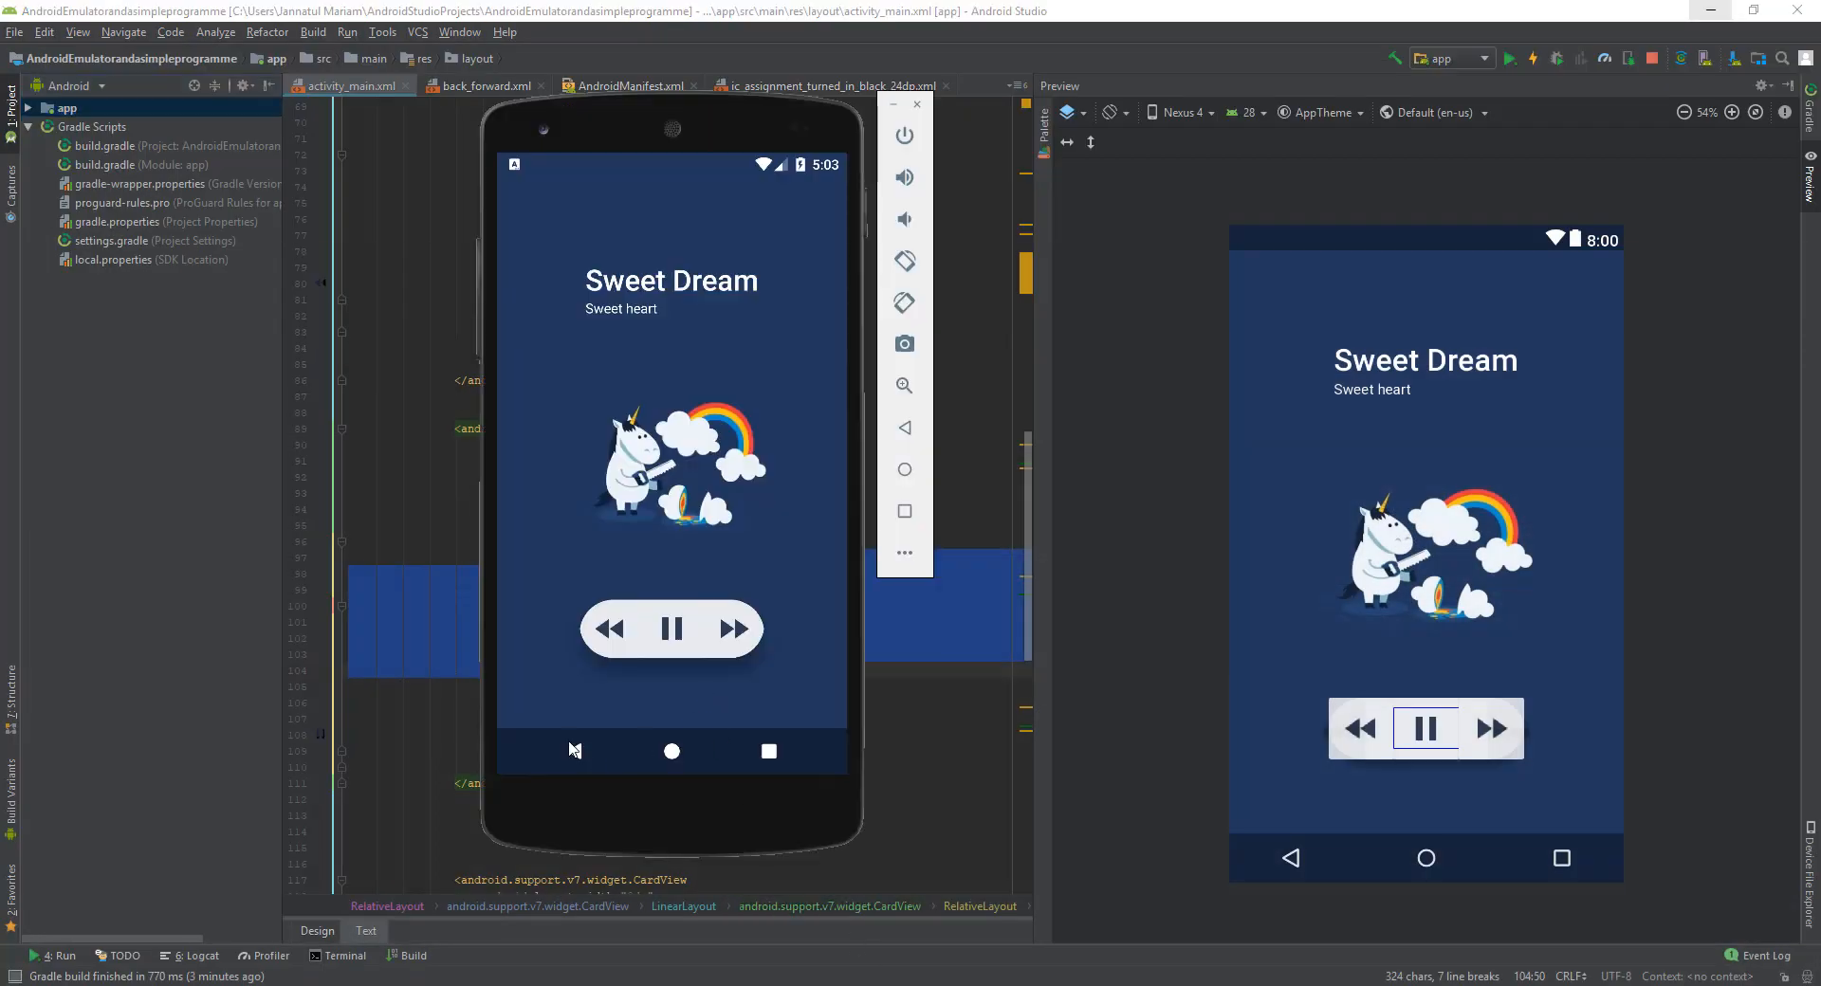
# Step: Leave the Sweet Dream app on the emulator and open Settings from its app list
pyautogui.click(573, 750)
pyautogui.moveTo(685, 640); pyautogui.dragTo(693, 478)
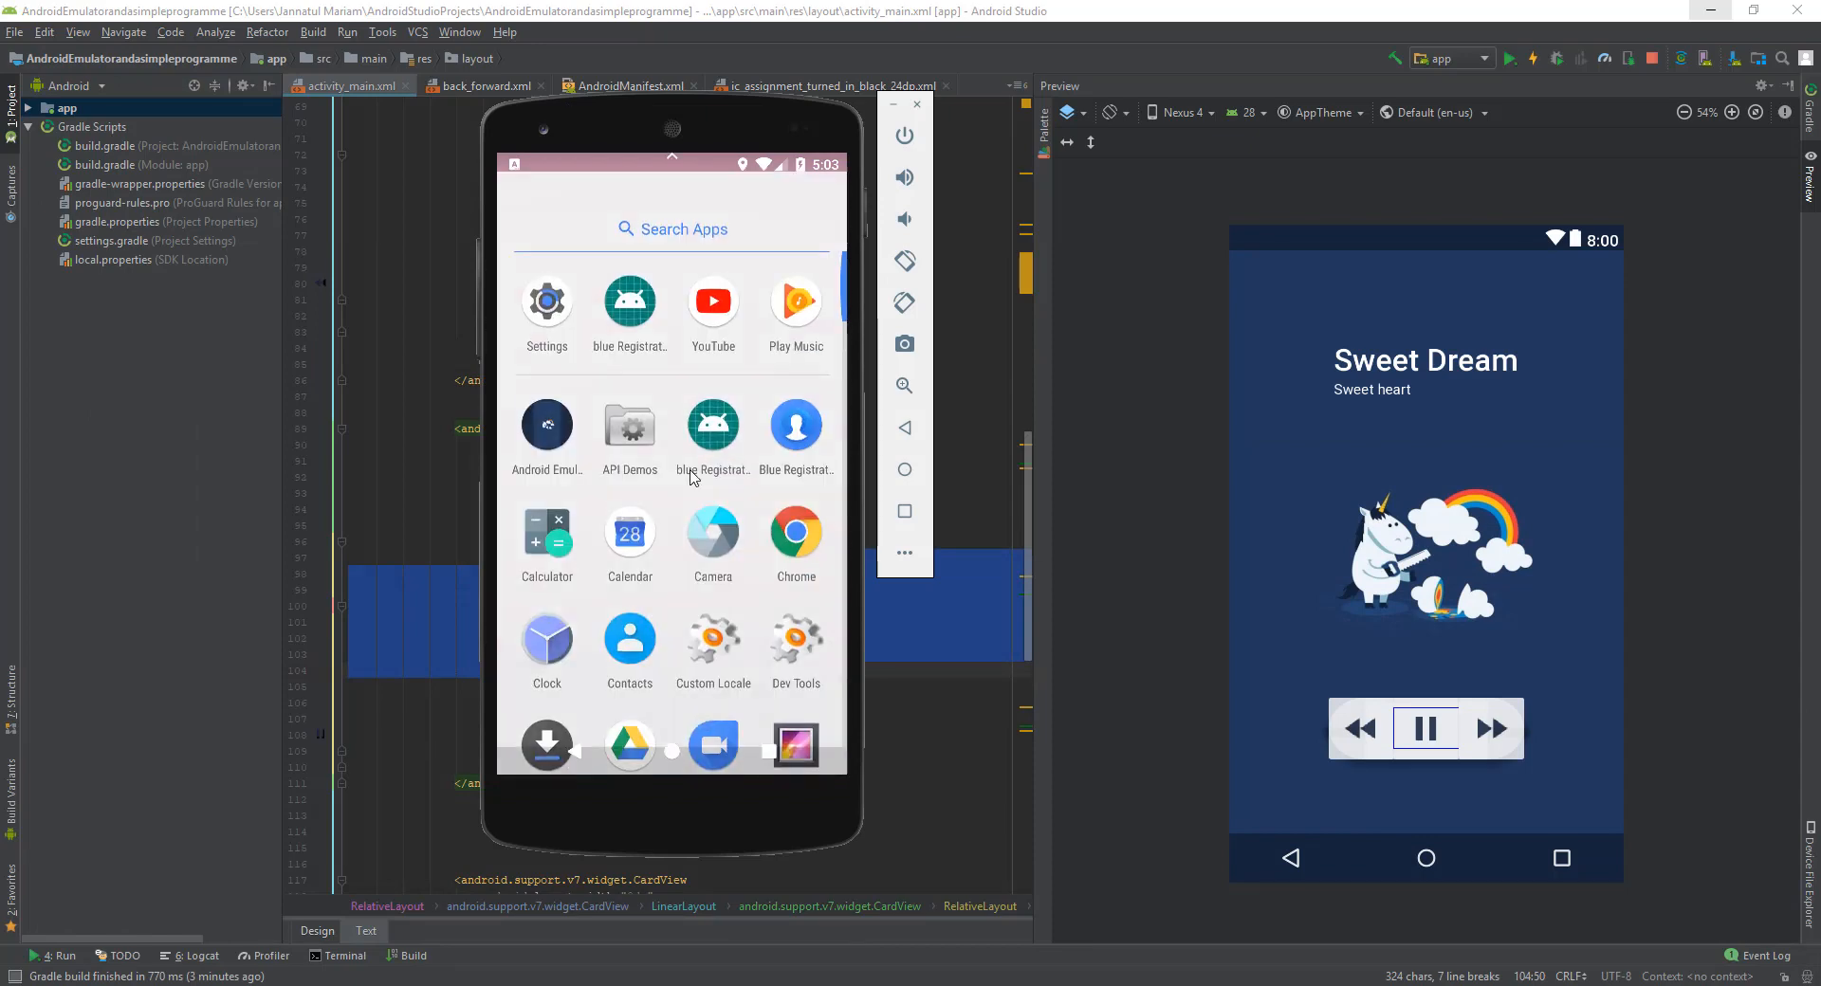
pyautogui.moveTo(703, 662); pyautogui.dragTo(706, 438)
pyautogui.moveTo(712, 601); pyautogui.dragTo(707, 424)
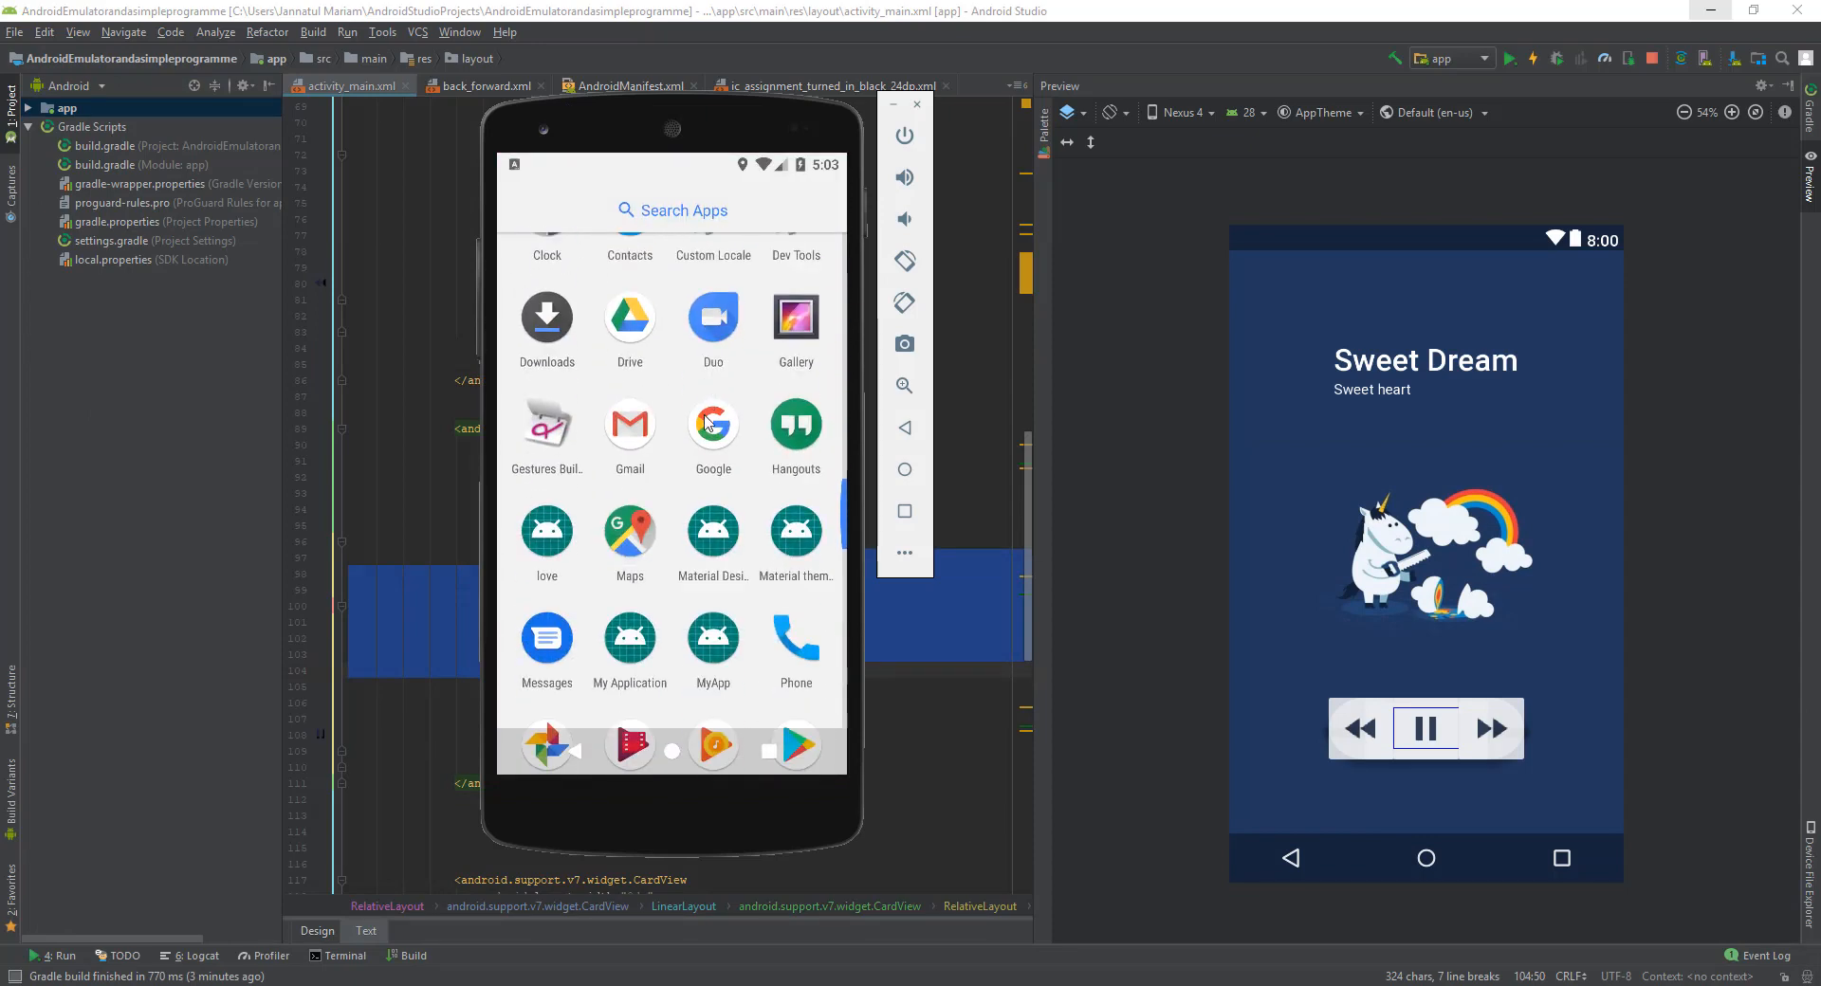
pyautogui.moveTo(681, 652); pyautogui.dragTo(687, 455)
pyautogui.moveTo(661, 619); pyautogui.dragTo(667, 578)
pyautogui.click(632, 576)
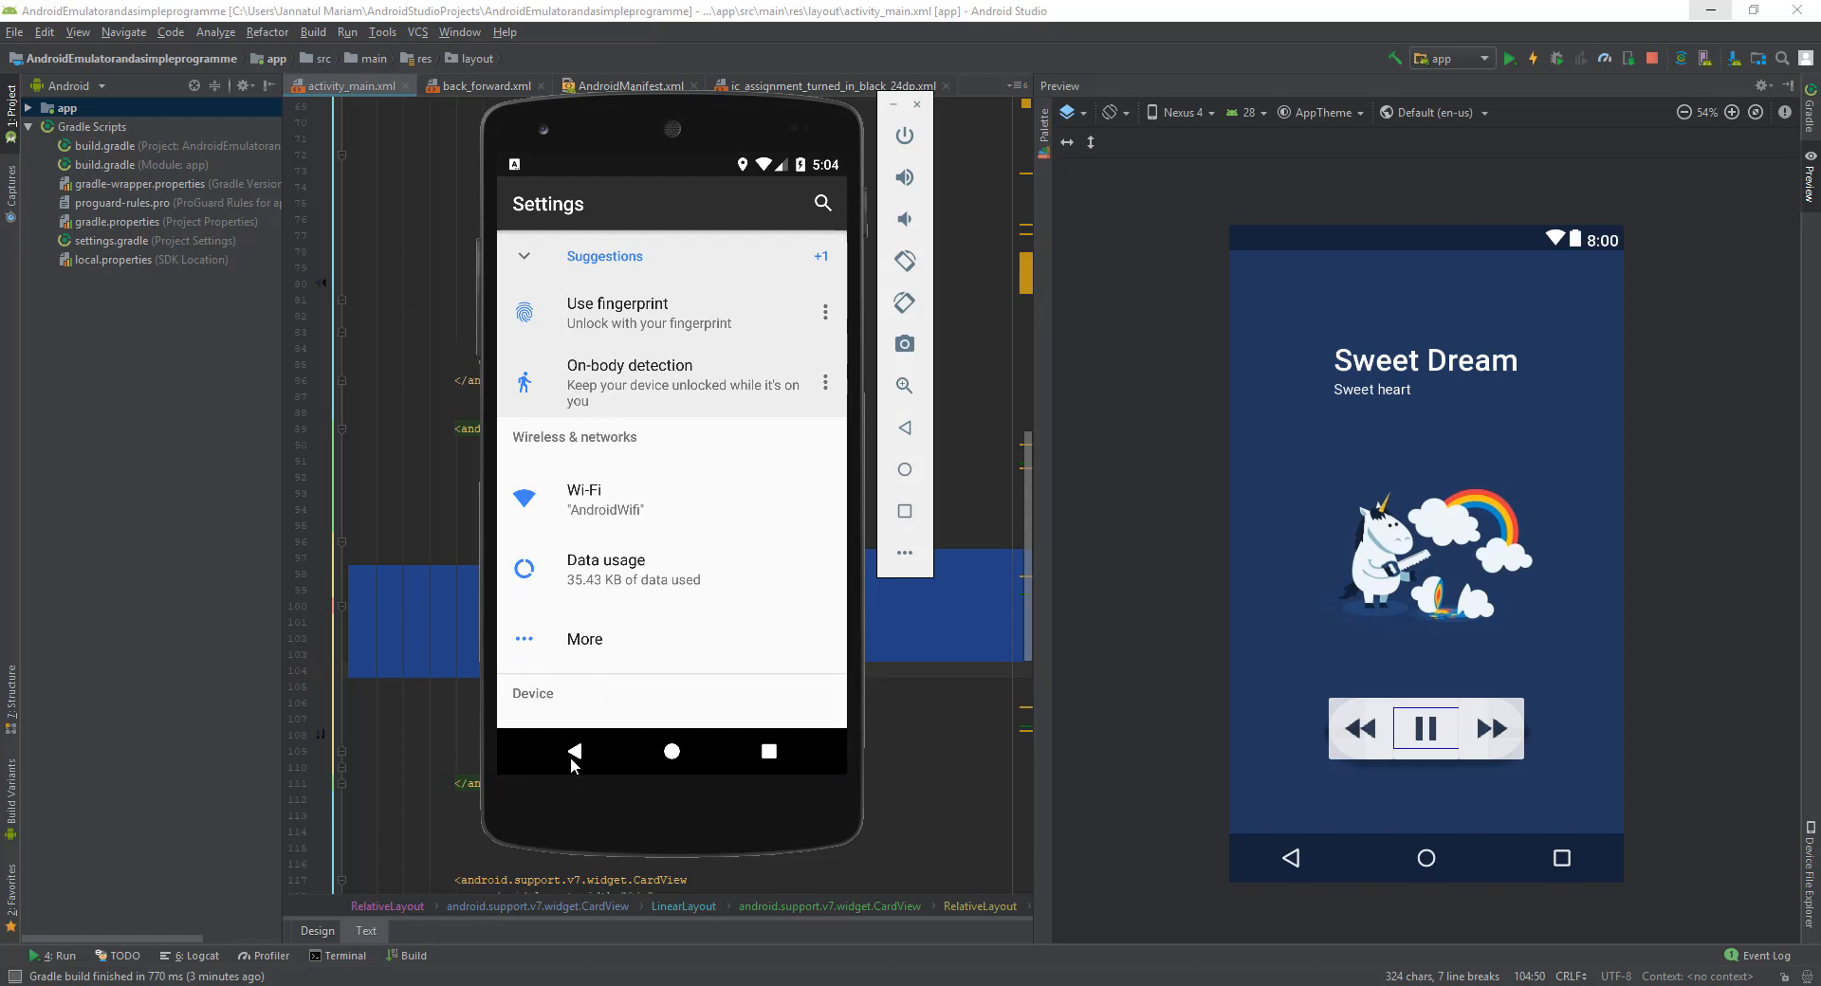
pyautogui.click(571, 757)
pyautogui.click(626, 596)
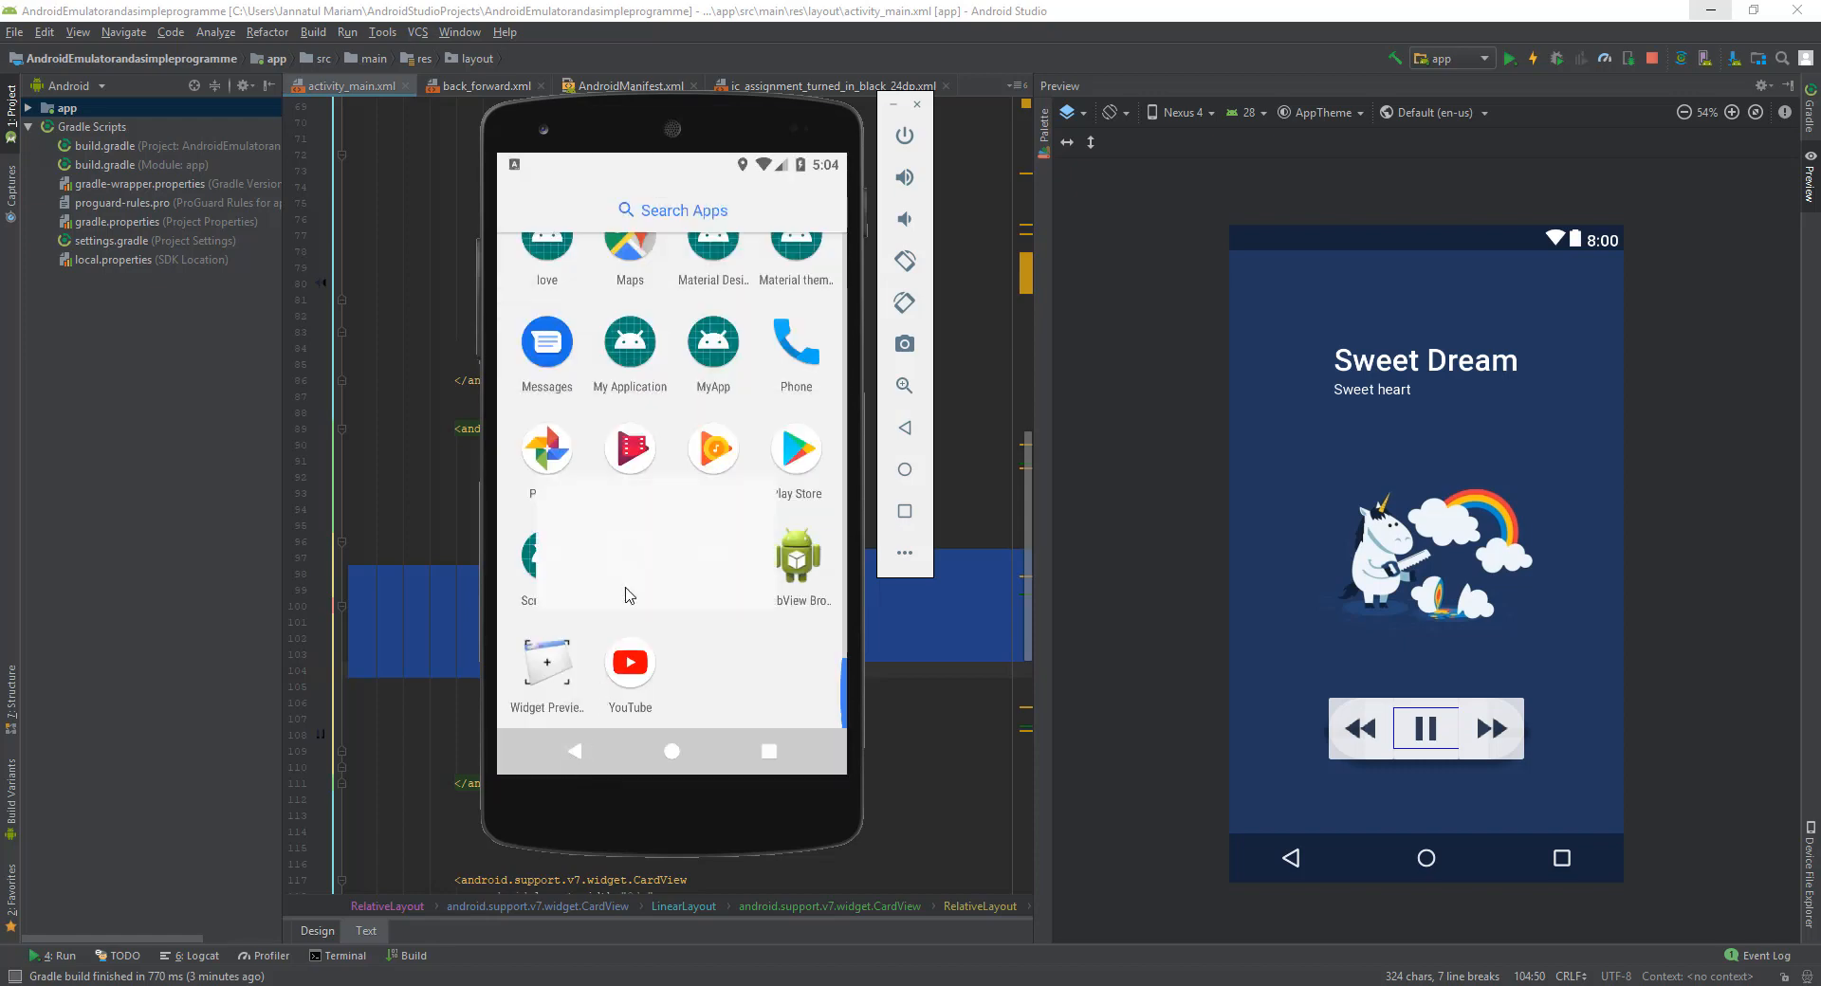
# Step: Look through the emulator's Settings down to the System section and check the deployment targets offered for running the app
pyautogui.moveTo(711, 584); pyautogui.dragTo(699, 310)
pyautogui.moveTo(731, 569); pyautogui.dragTo(728, 370)
pyautogui.scroll(-2, 737, 465)
pyautogui.moveTo(720, 545); pyautogui.dragTo(709, 460)
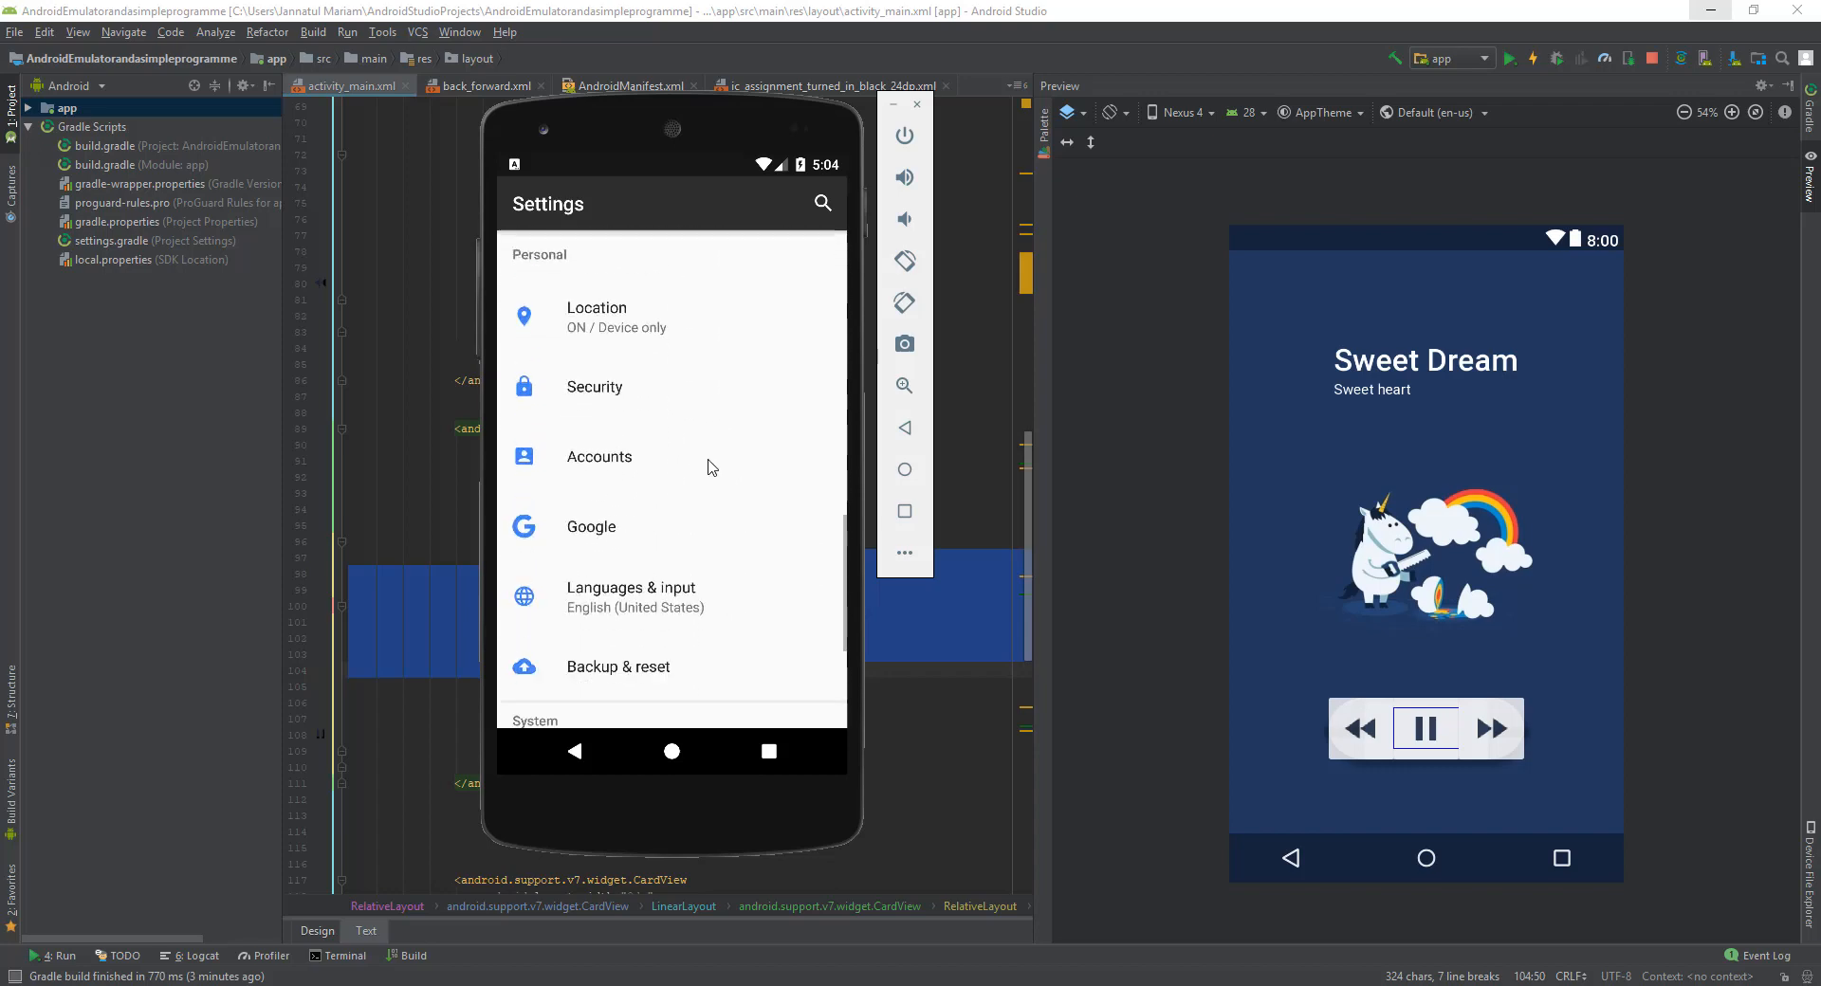
pyautogui.moveTo(700, 607); pyautogui.dragTo(683, 418)
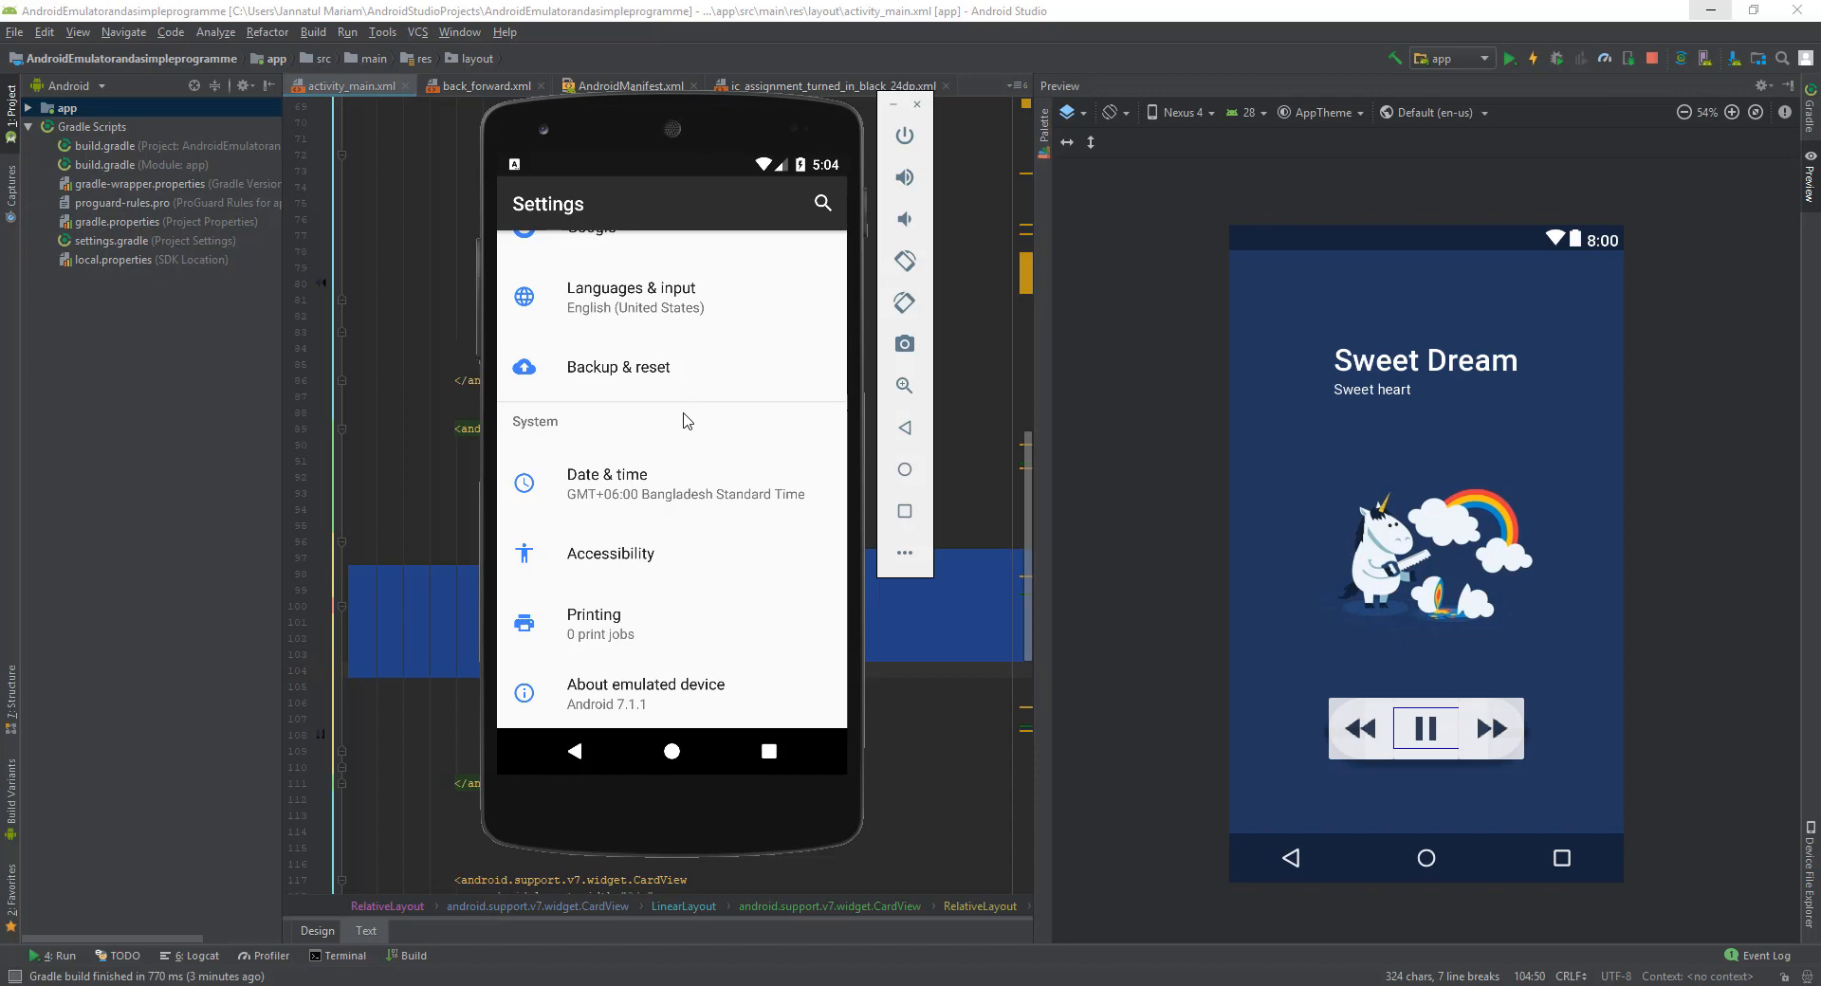
pyautogui.click(1508, 59)
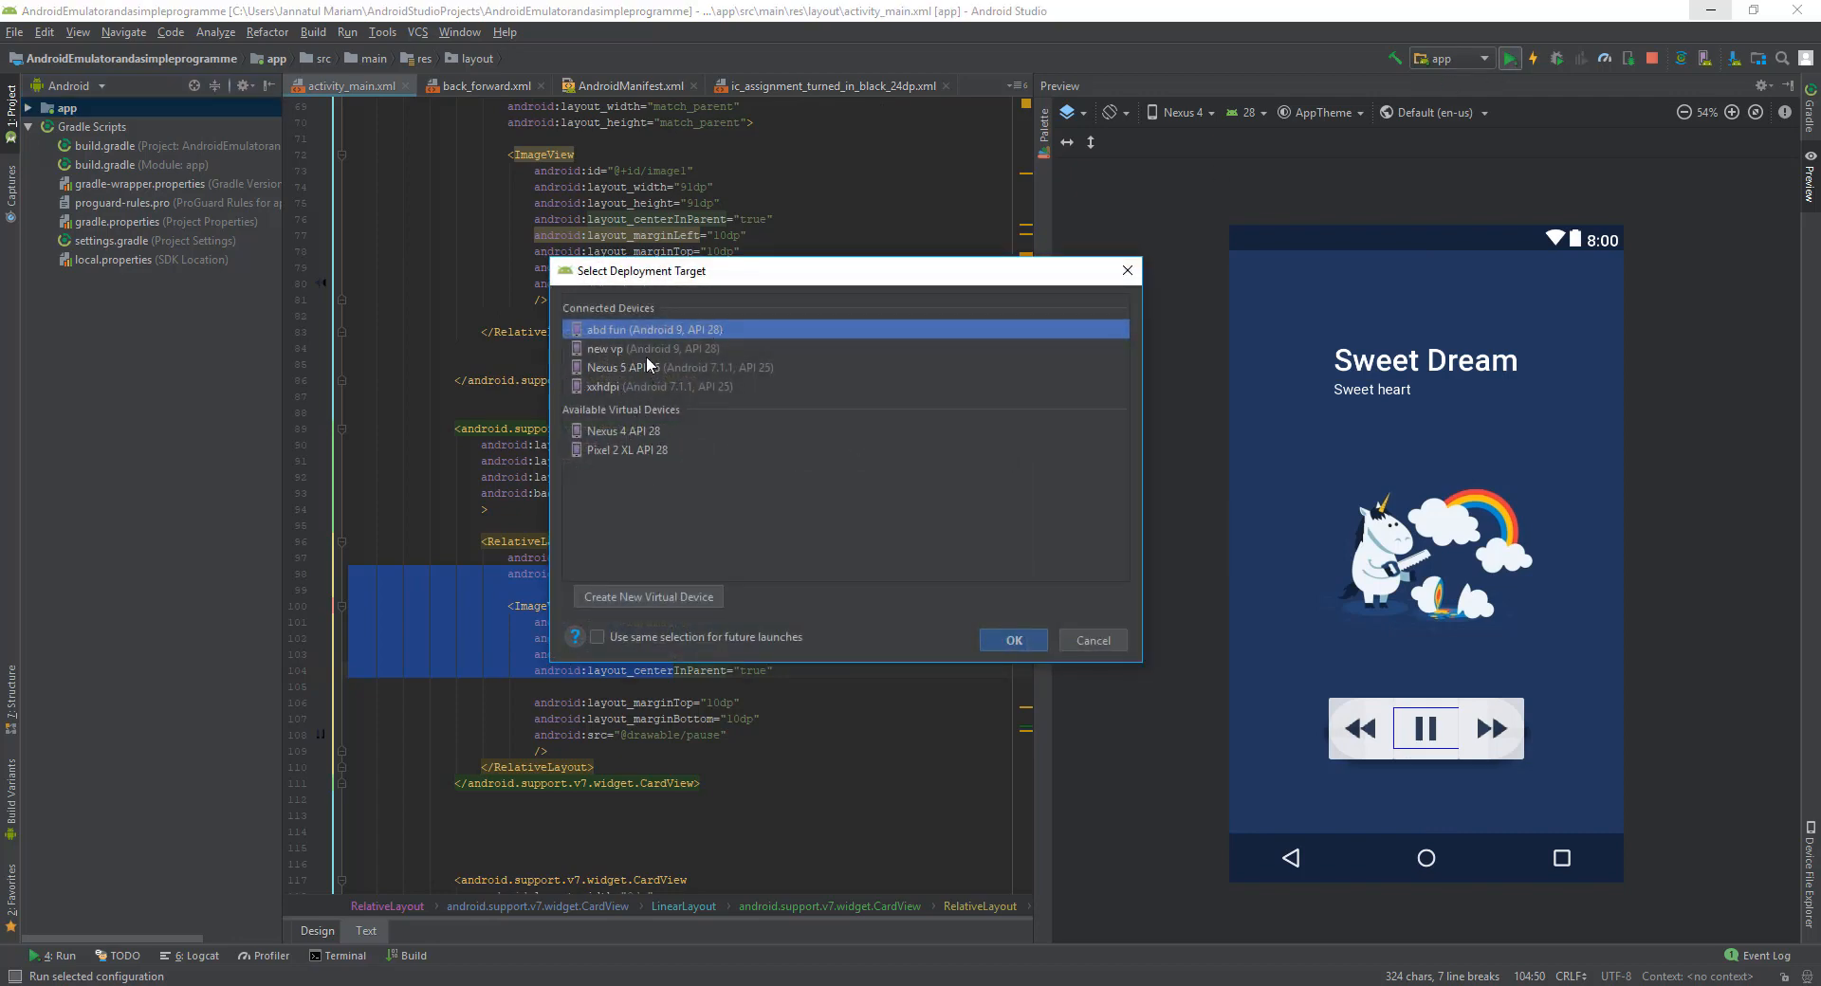
pyautogui.click(894, 984)
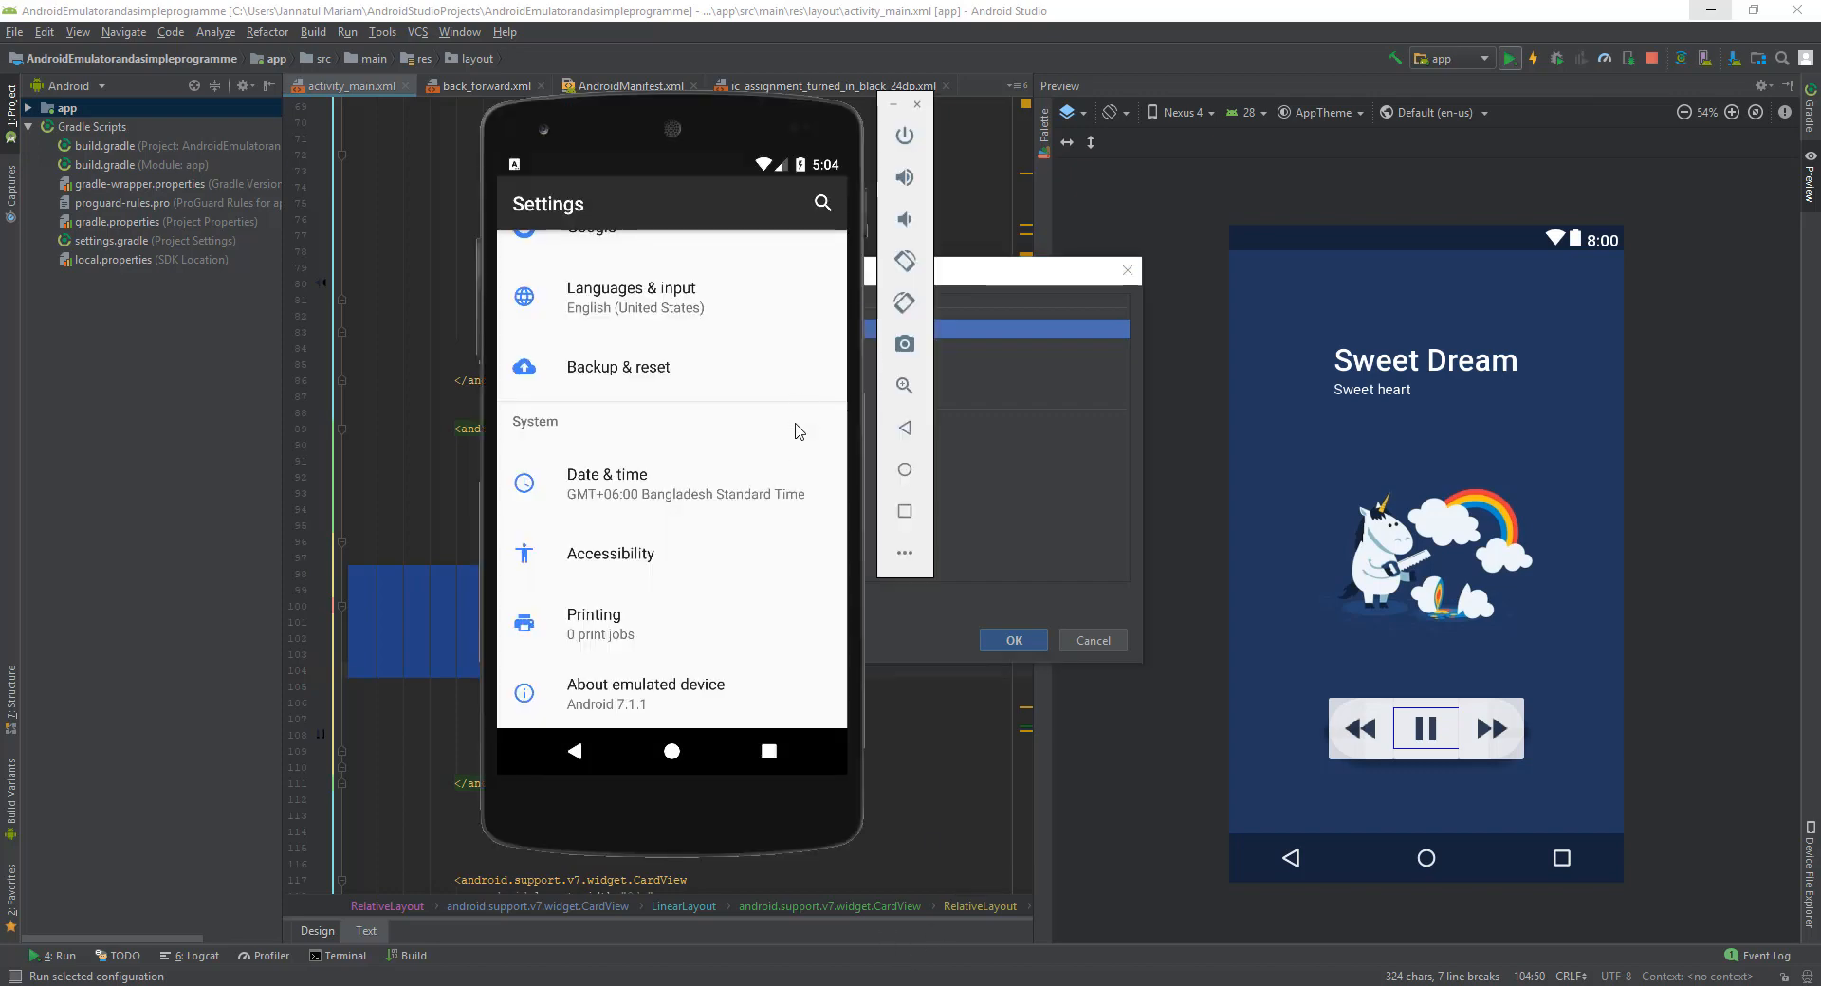
# Step: Open About emulated device in the System settings and go to the Build number entry
pyautogui.scroll(1, 777, 474)
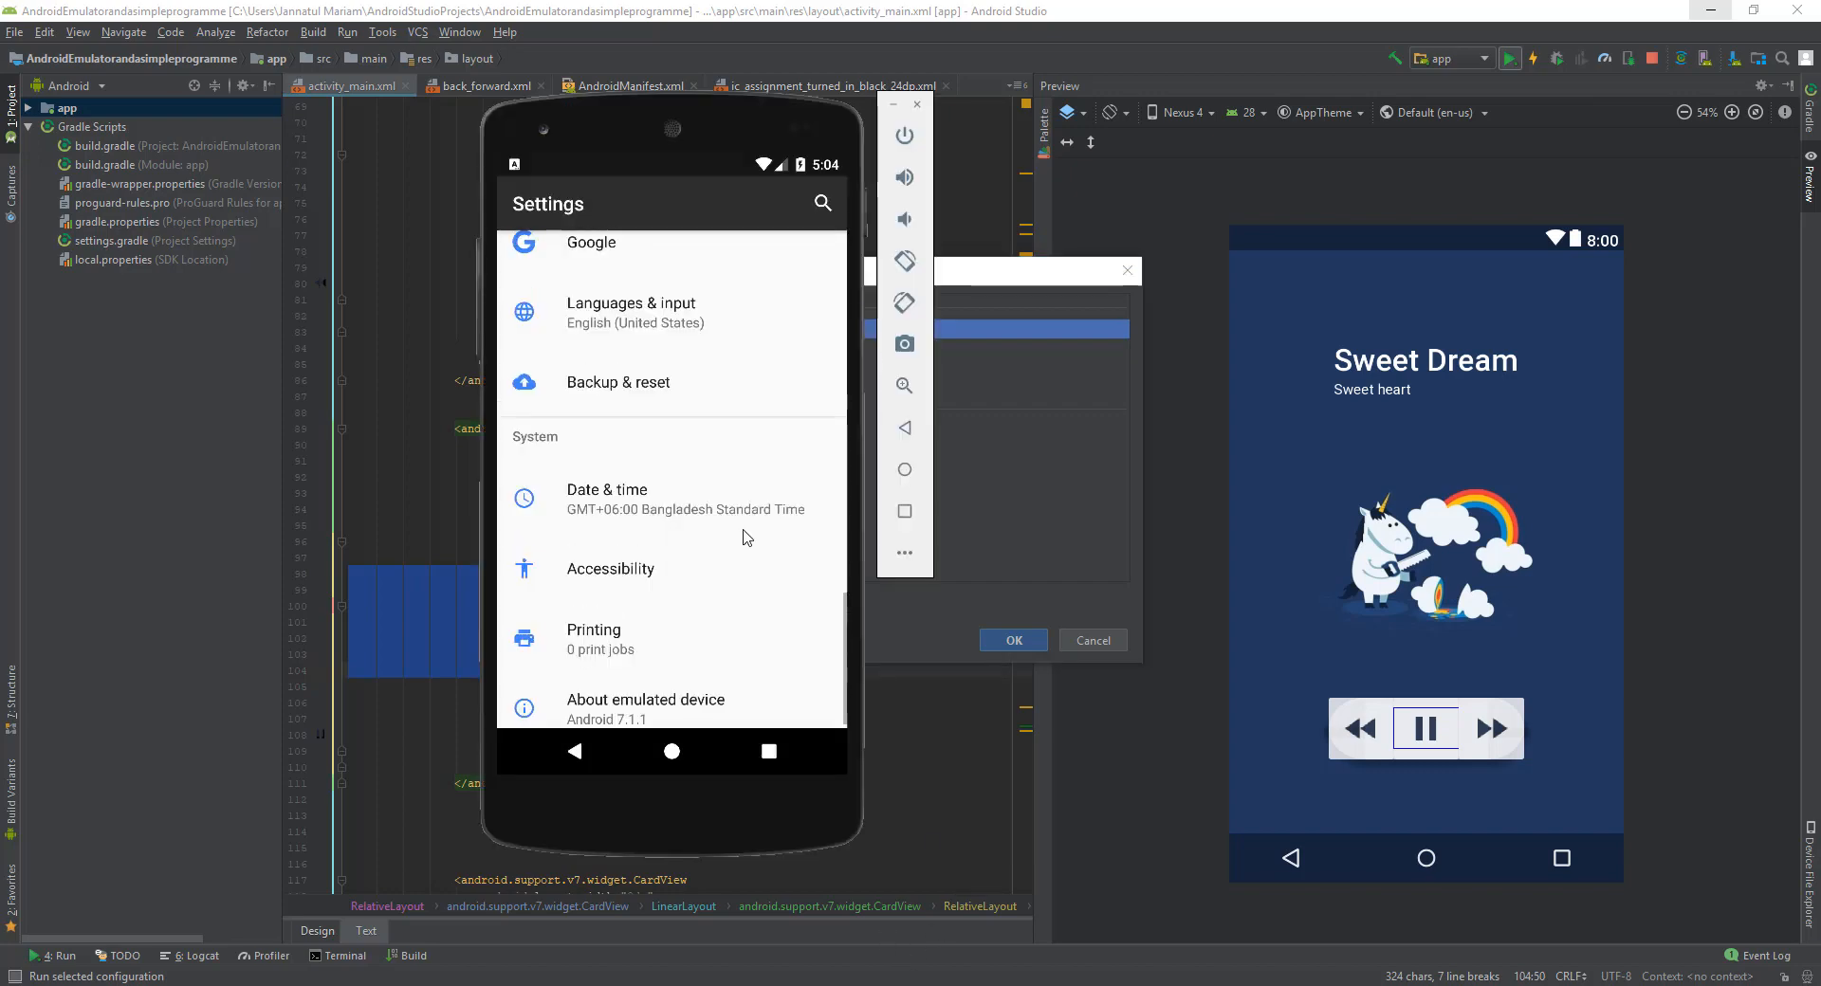
pyautogui.click(651, 710)
pyautogui.click(580, 754)
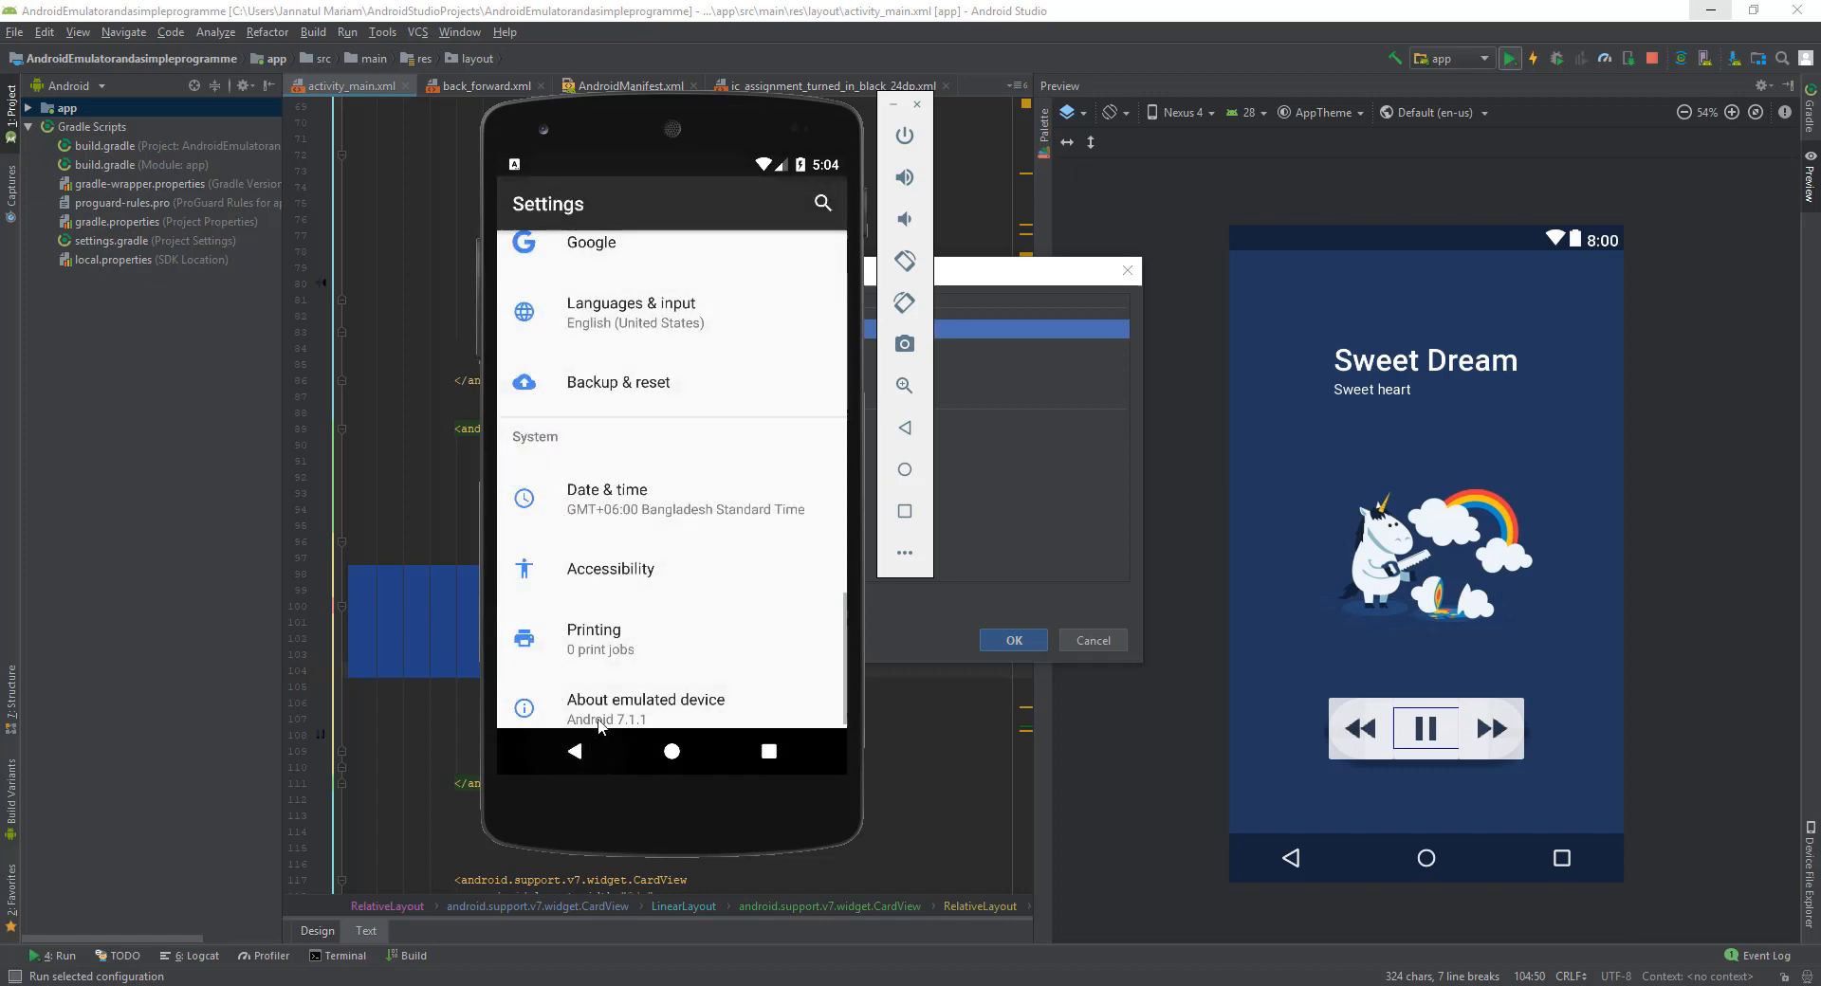
pyautogui.scroll(-1, 637, 675)
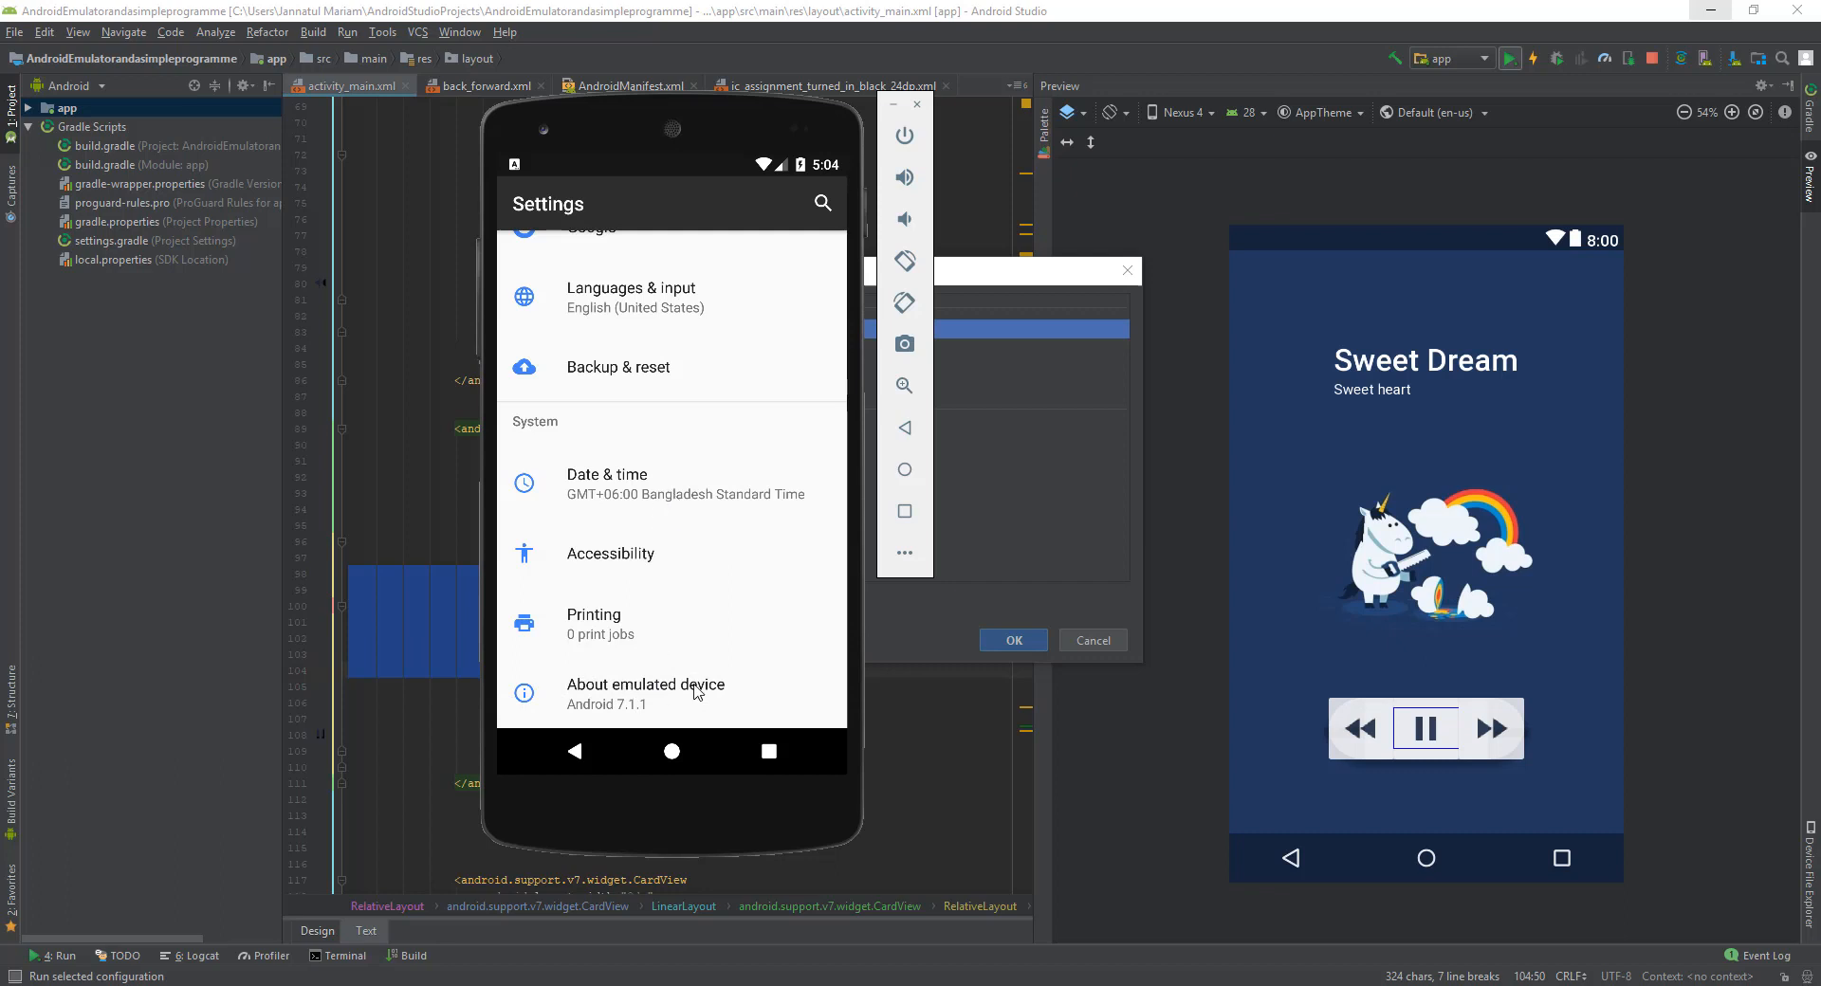
pyautogui.click(614, 693)
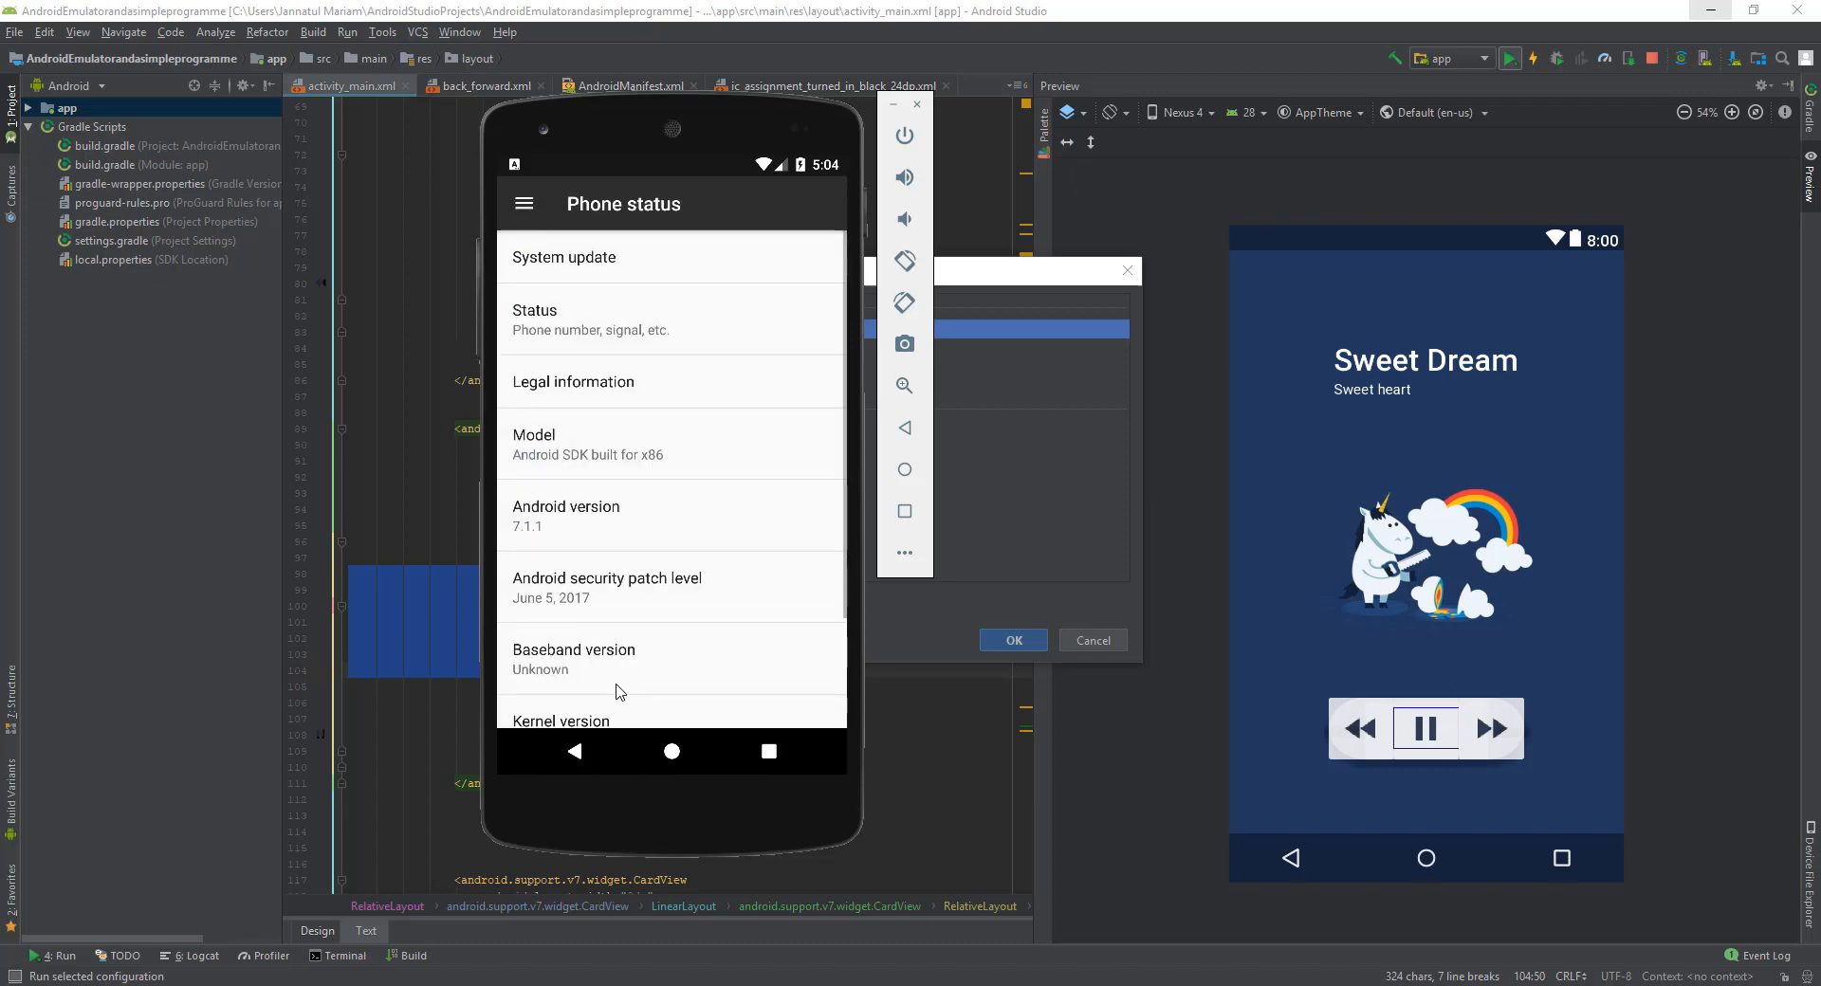
pyautogui.moveTo(709, 673); pyautogui.dragTo(724, 410)
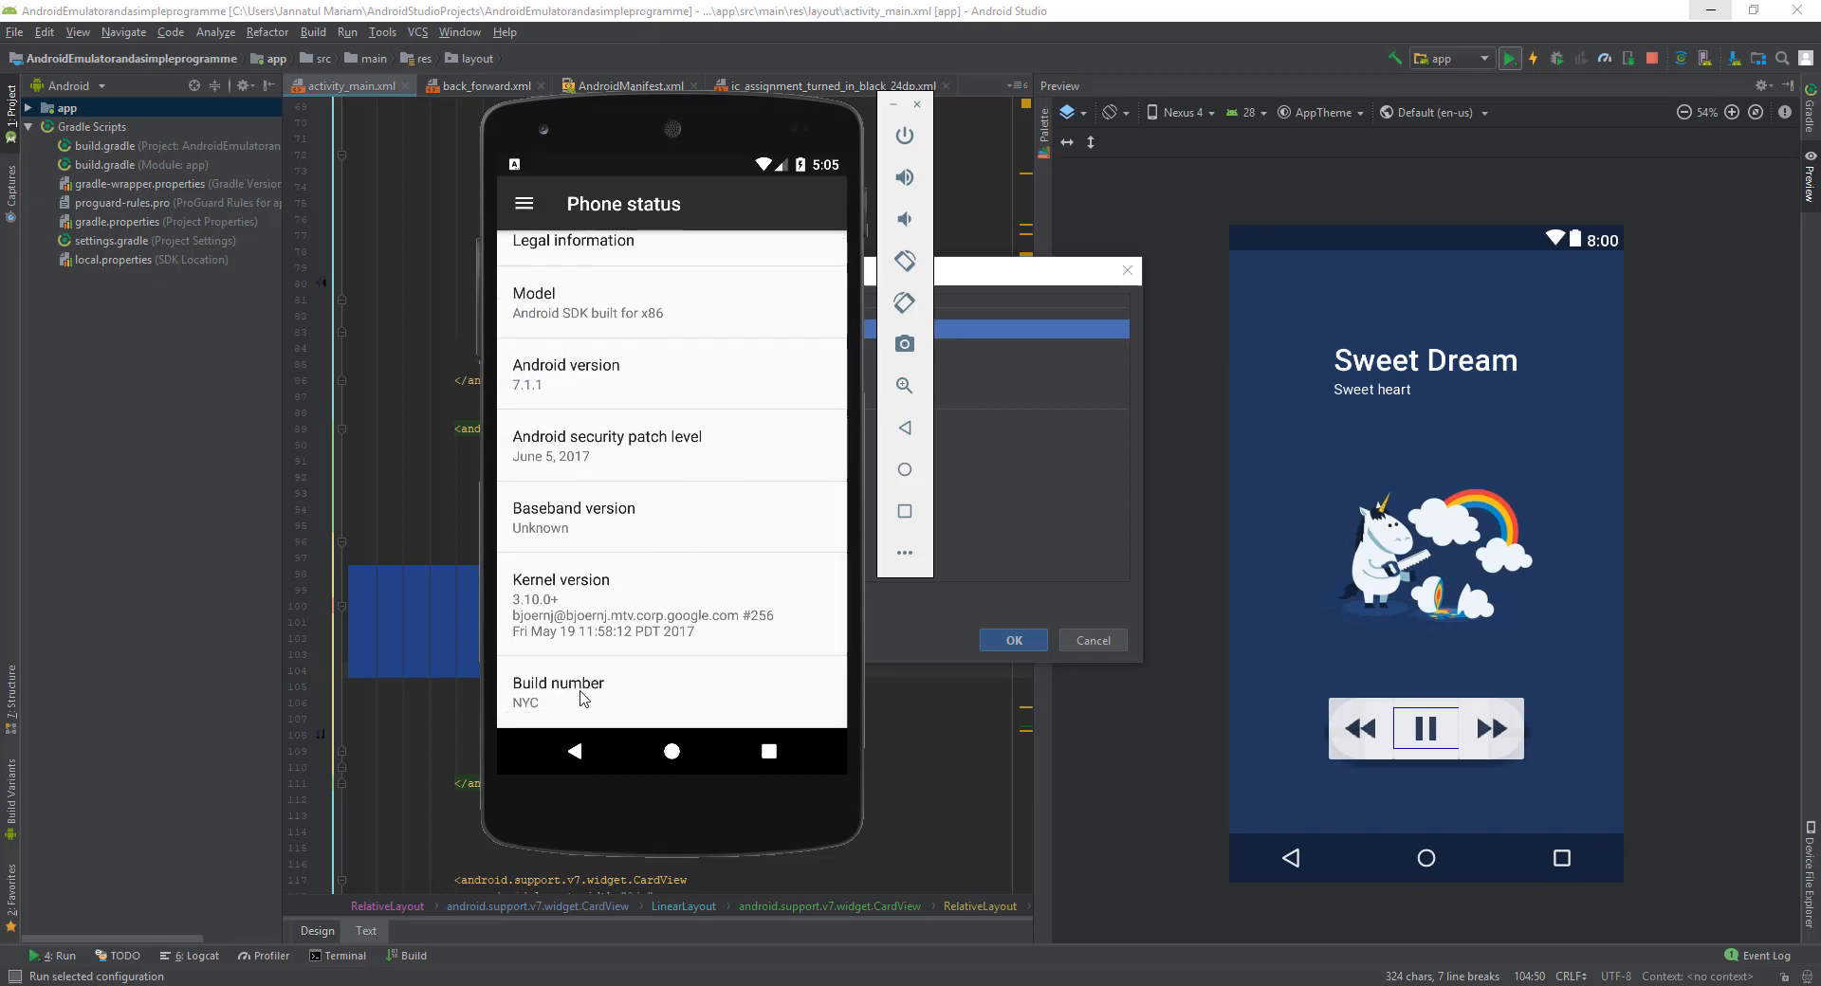
# Step: Activate the Build number entry seven times to unlock developer mode on the emulated device
pyautogui.click(653, 702)
pyautogui.click(653, 702)
pyautogui.click(654, 702)
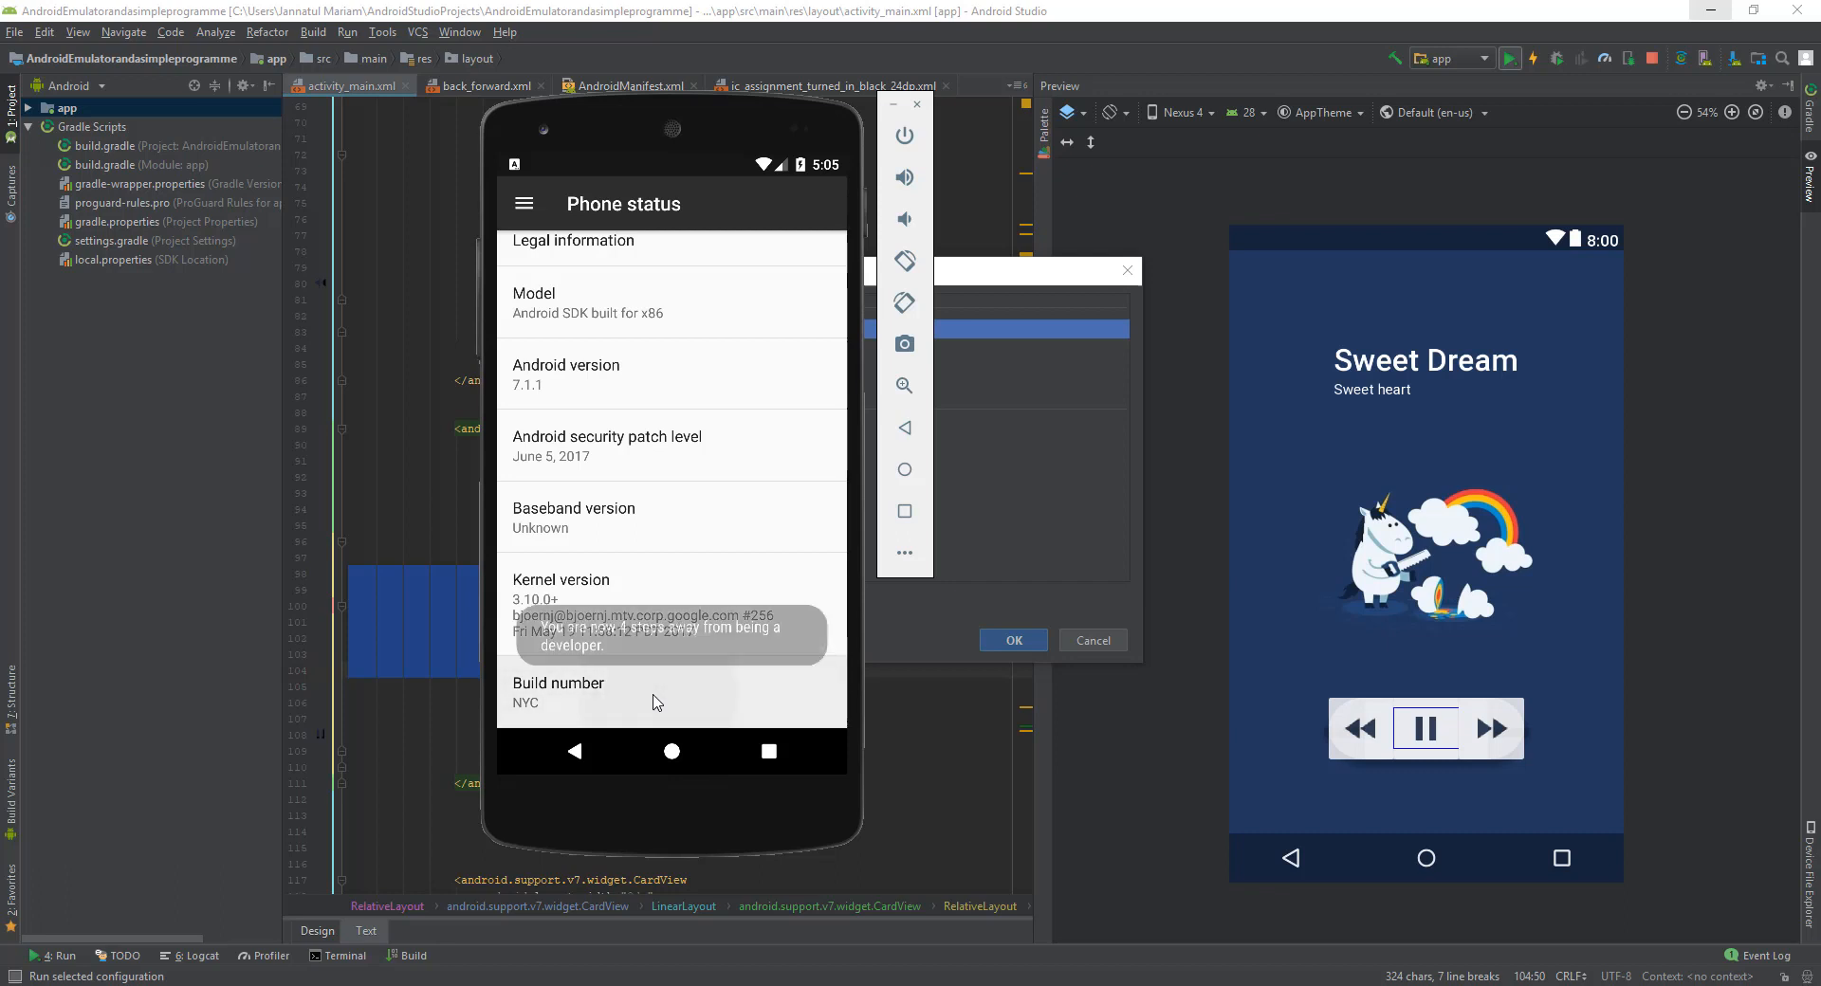
pyautogui.click(653, 702)
pyautogui.click(653, 702)
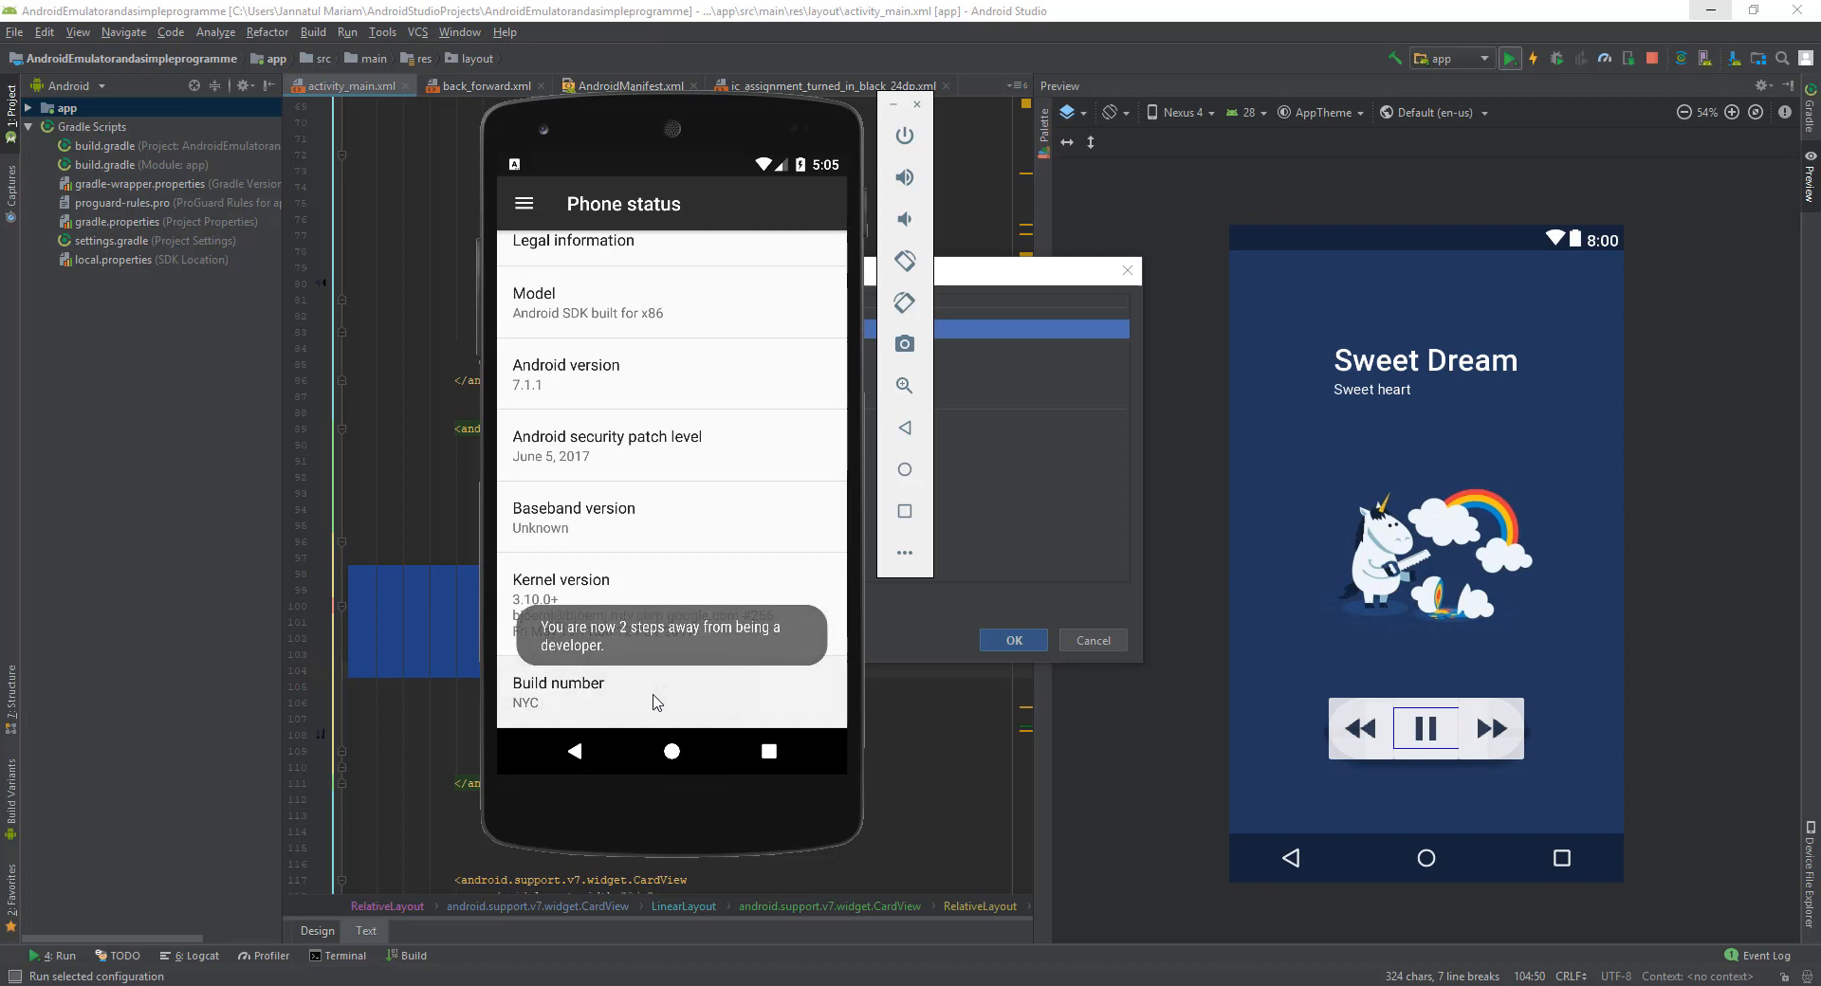
pyautogui.click(653, 702)
pyautogui.click(654, 702)
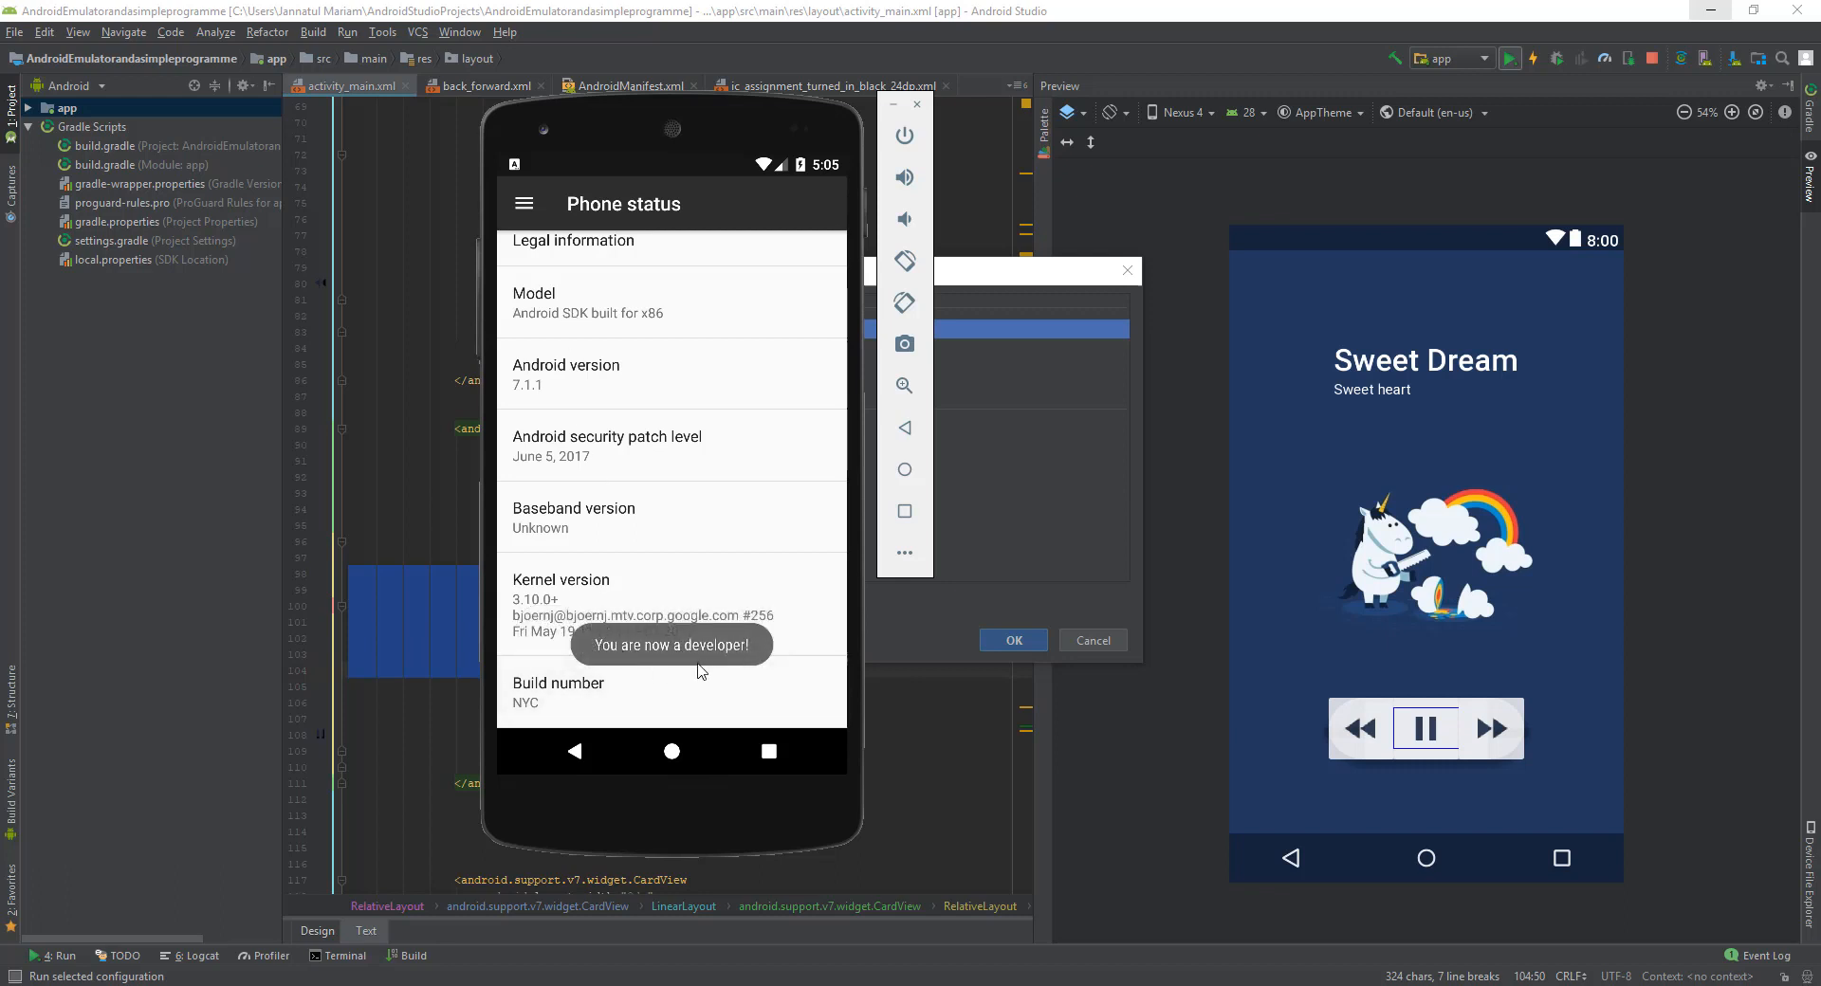
# Step: Return to the Settings list, open Developer options and locate the USB debugging setting under Debugging
pyautogui.click(575, 752)
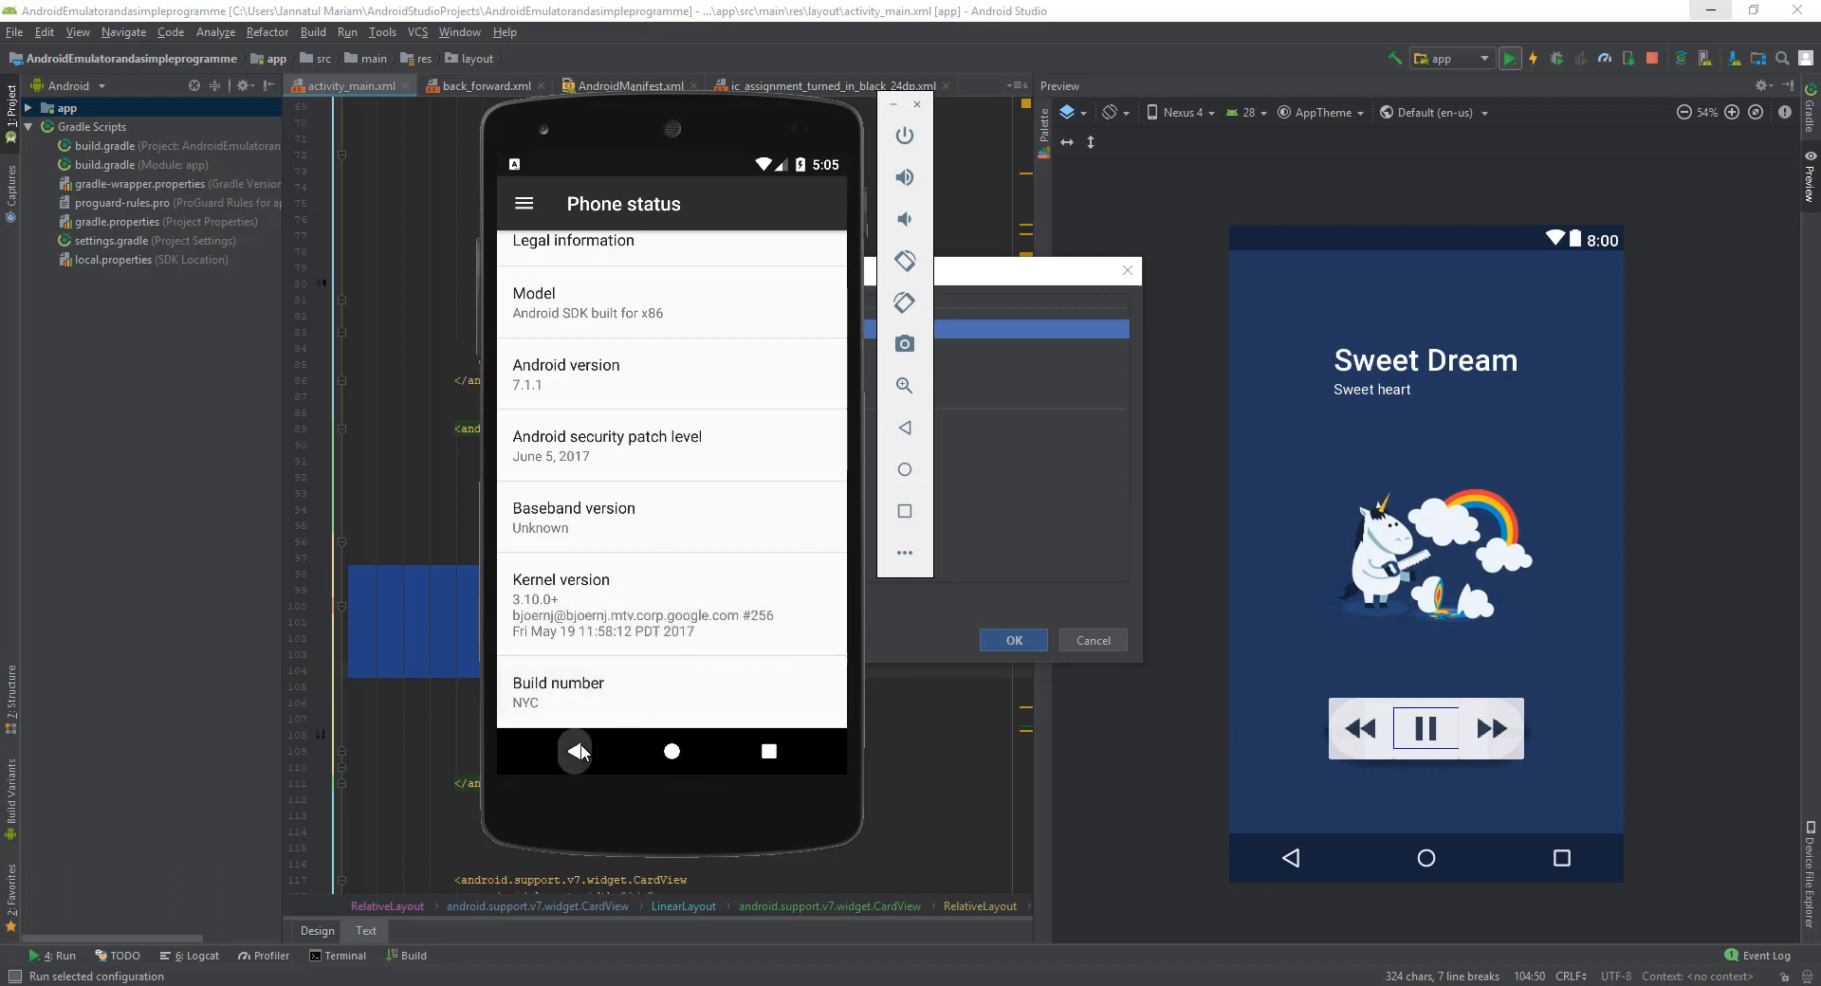
pyautogui.moveTo(715, 614); pyautogui.dragTo(731, 402)
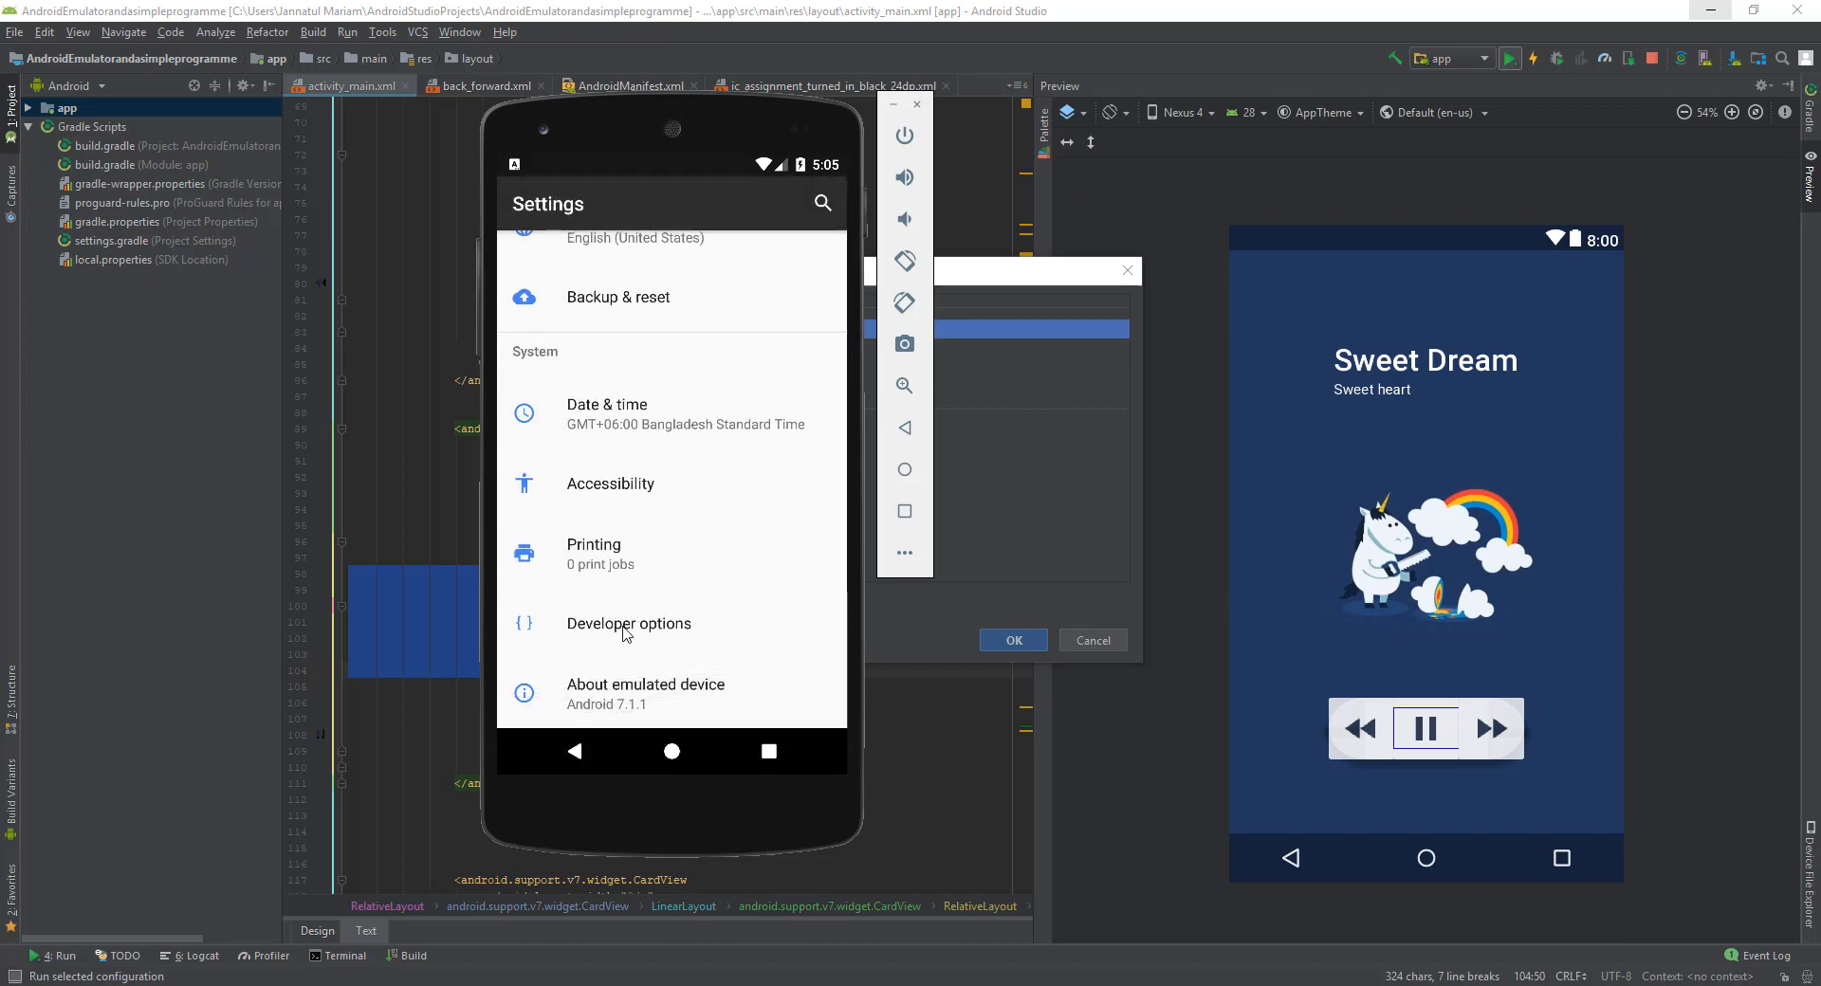
pyautogui.scroll(-2, 661, 648)
pyautogui.click(650, 633)
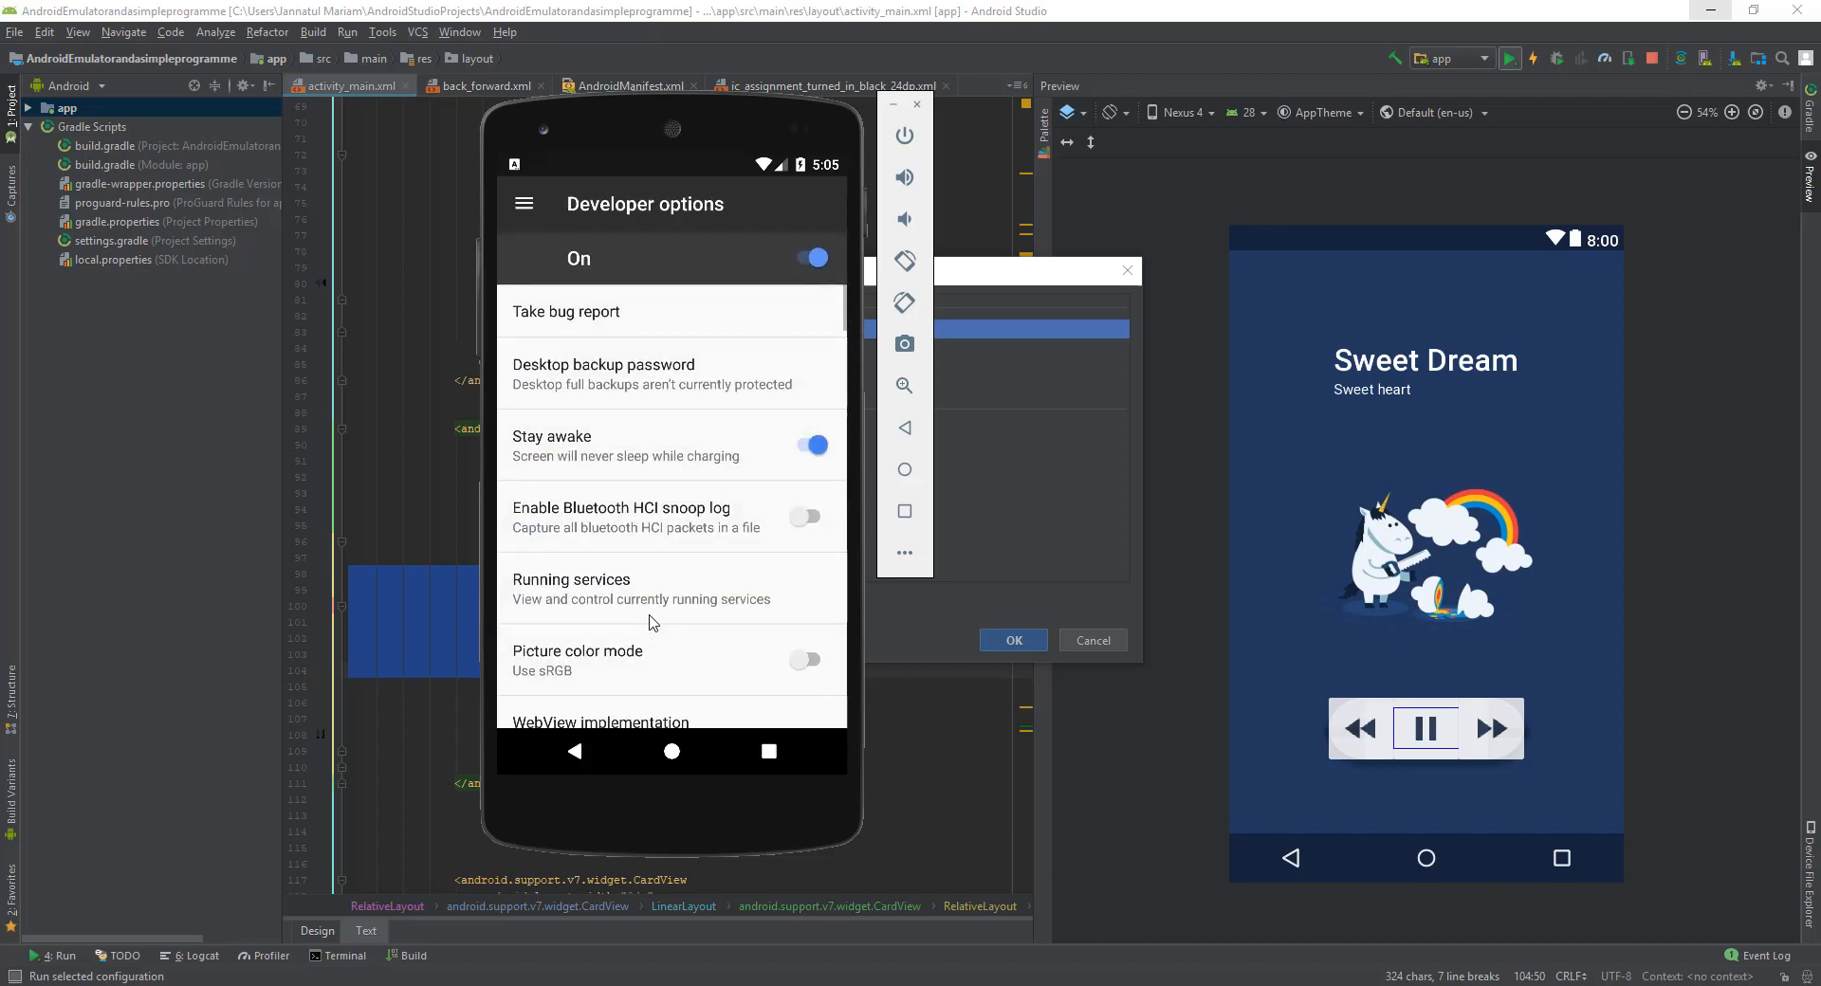
pyautogui.moveTo(661, 627); pyautogui.dragTo(666, 413)
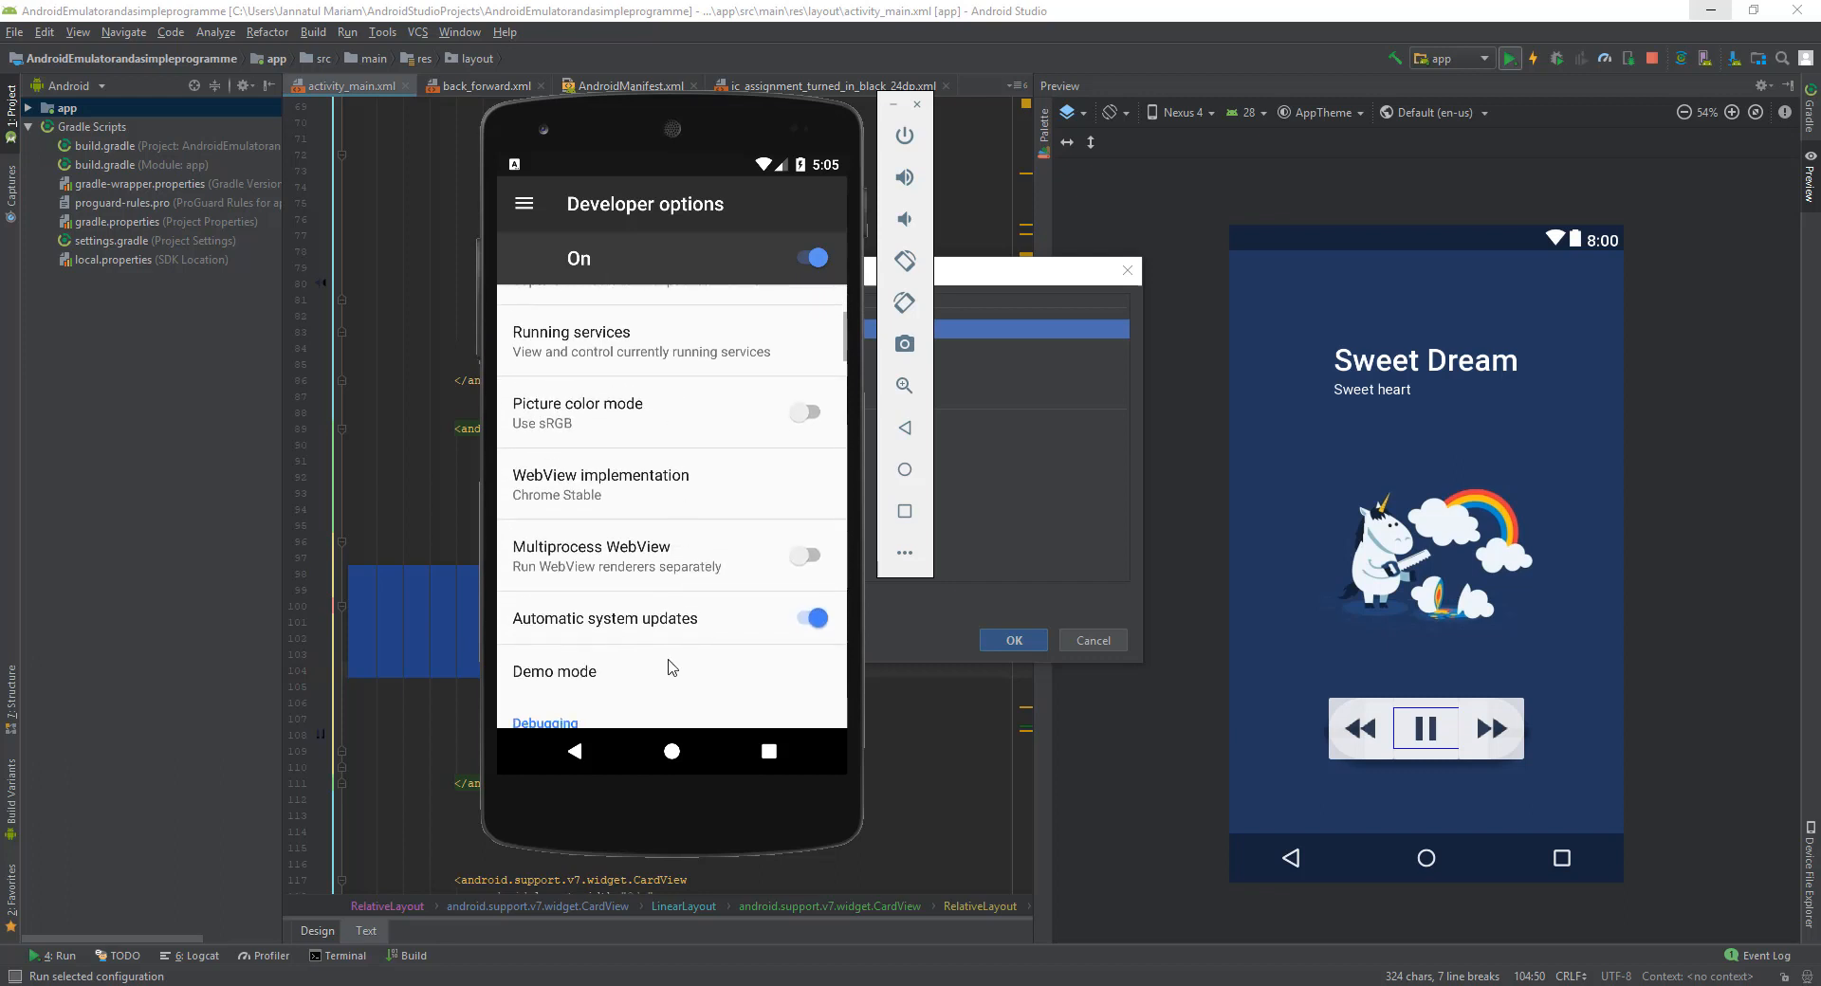
pyautogui.scroll(-3, 669, 422)
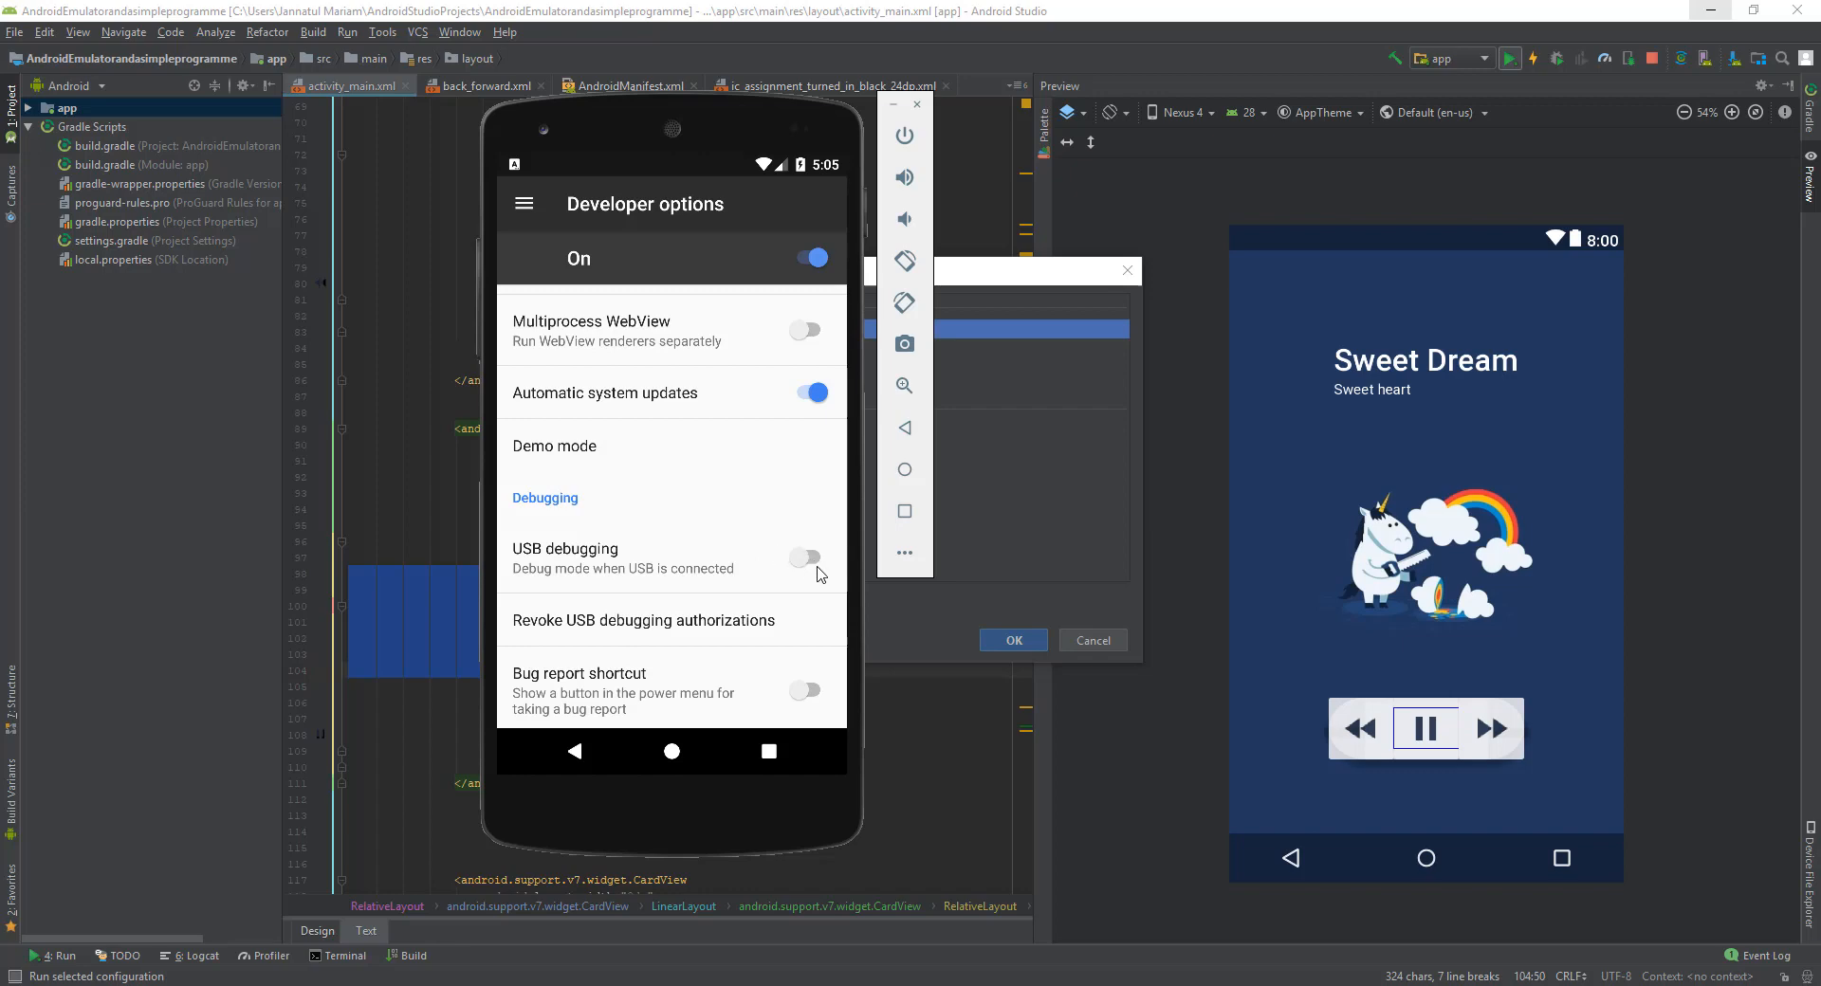
# Step: Close the emulator window and dismiss the deployment target selection without running the app
pyautogui.click(920, 106)
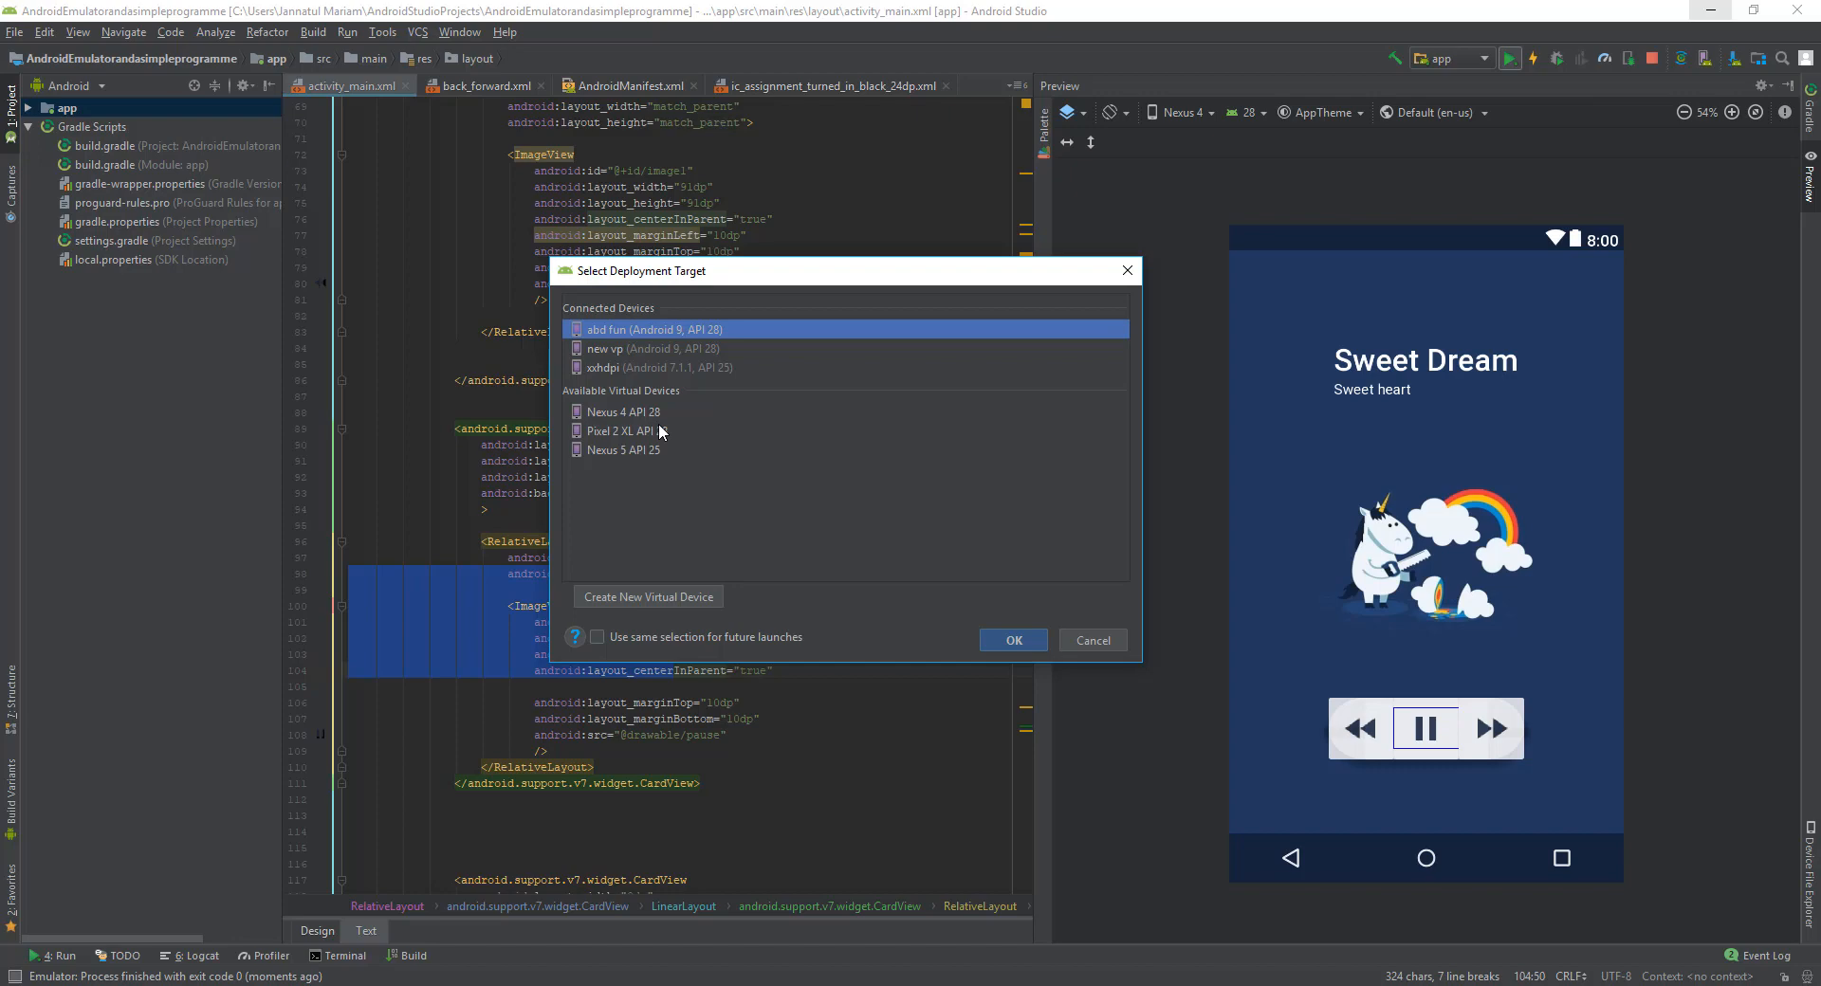
pyautogui.click(1133, 279)
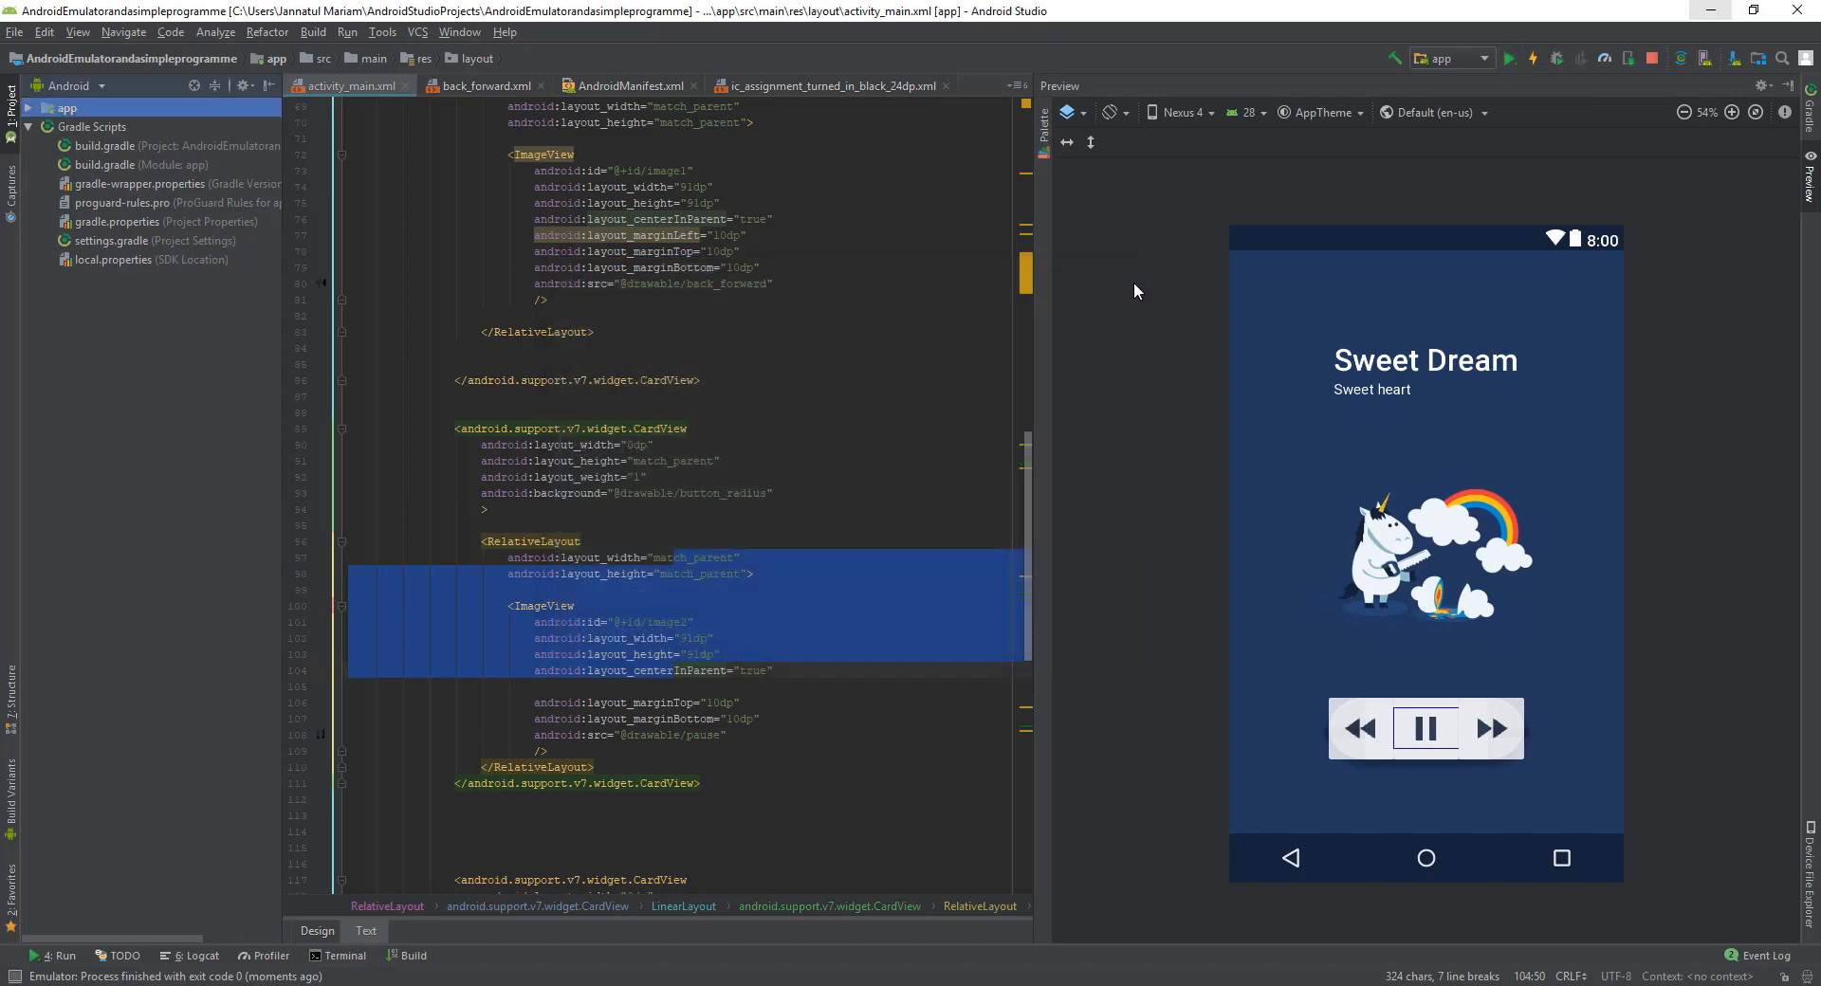